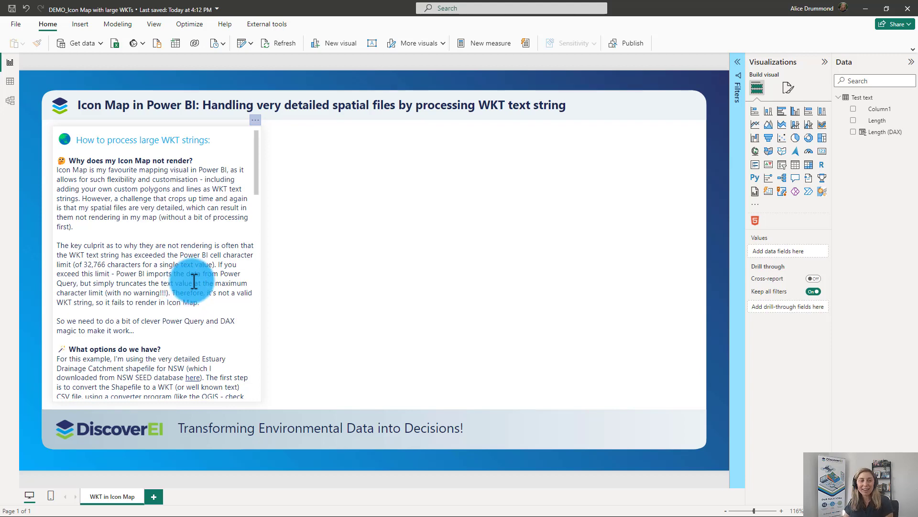
# - Read the report's notes on processing large WKT strings through to the options for reducing them
pyautogui.scroll(-4, 194, 288)
pyautogui.scroll(-2, 199, 288)
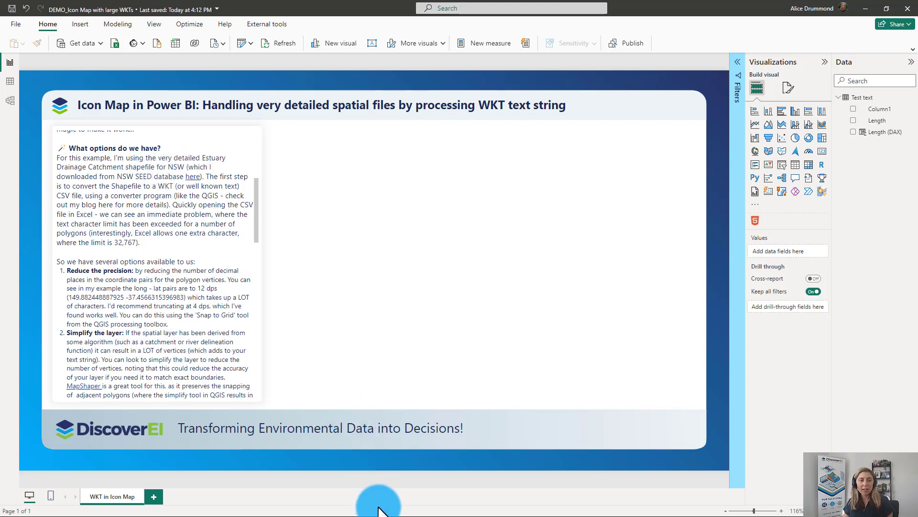
# - Switch to Chrome and review the Estuary Drainage Catchments dataset page on the NSW SEED site, including its metadata summary
pyautogui.moveTo(393, 505)
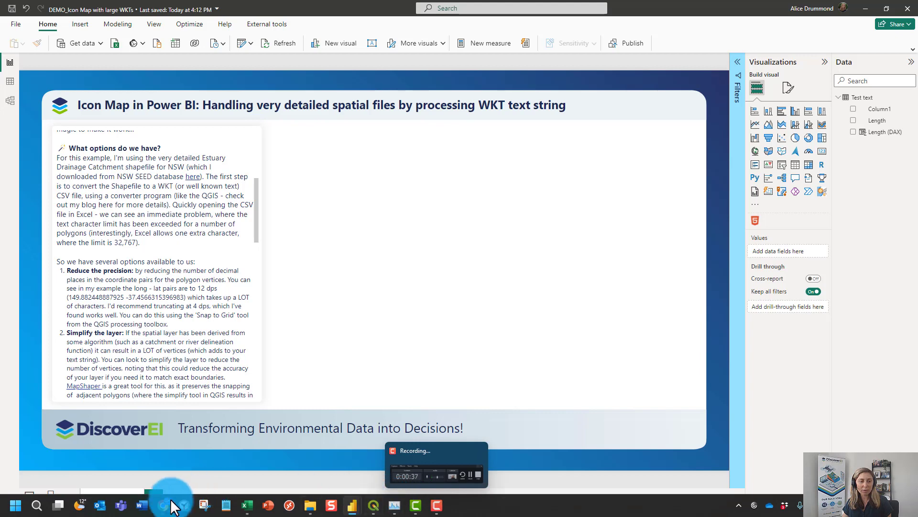
pyautogui.moveTo(164, 508)
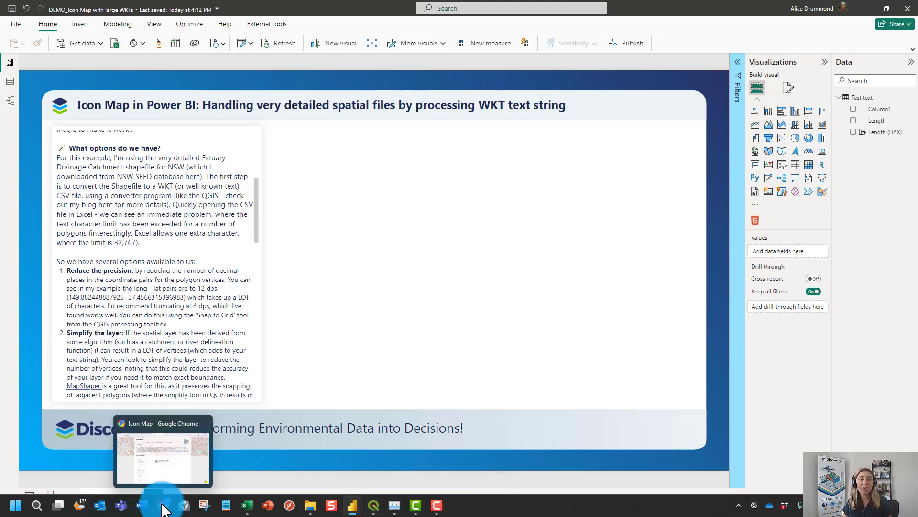
pyautogui.click(169, 480)
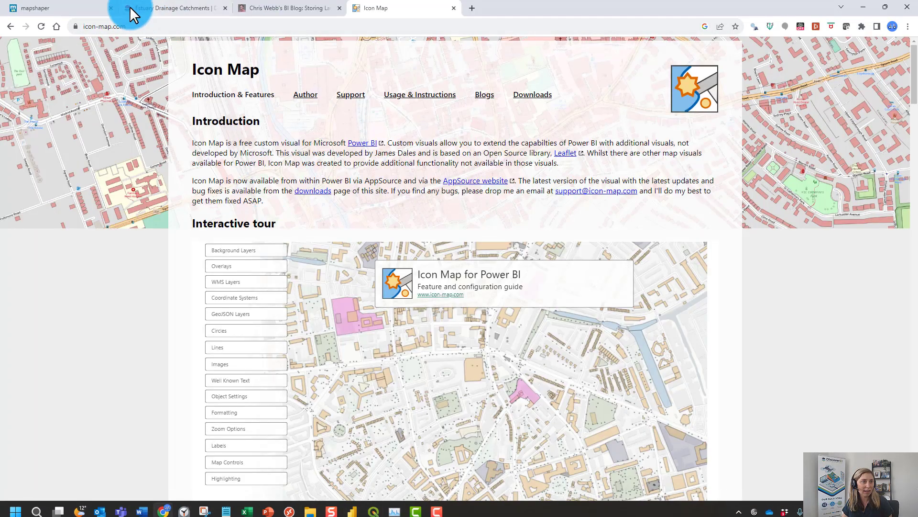
pyautogui.click(153, 8)
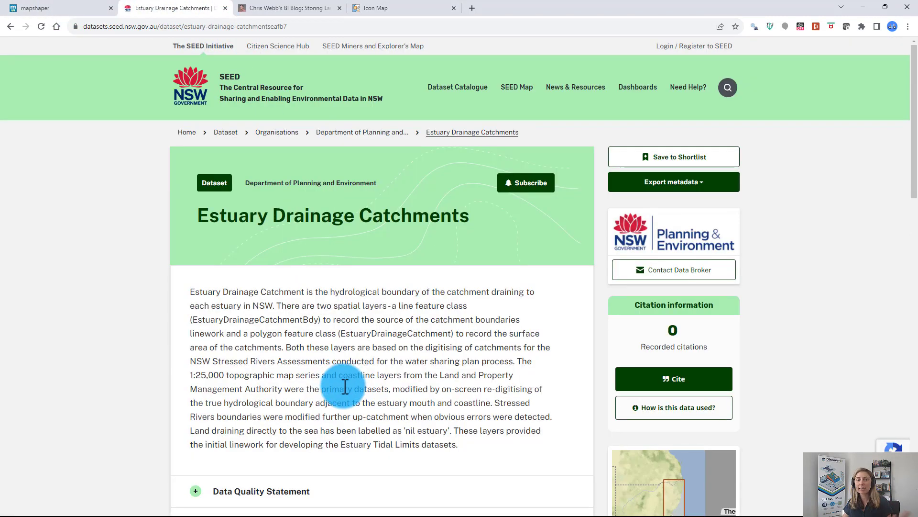
pyautogui.scroll(-4, 340, 364)
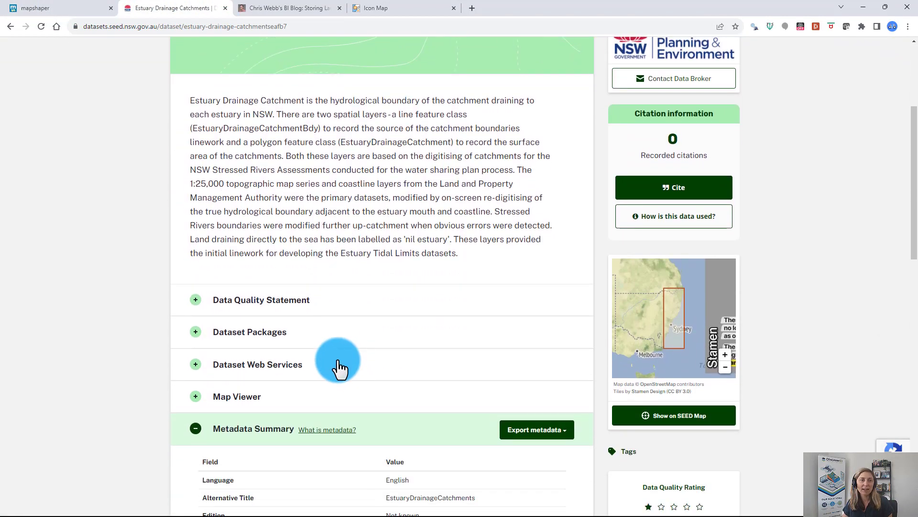
pyautogui.scroll(2, 313, 137)
pyautogui.scroll(-3, 305, 292)
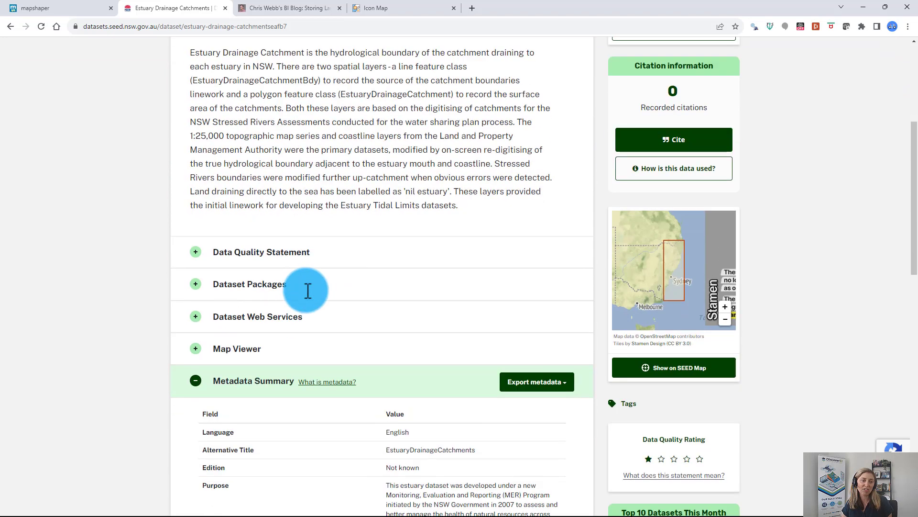
pyautogui.scroll(-2, 306, 297)
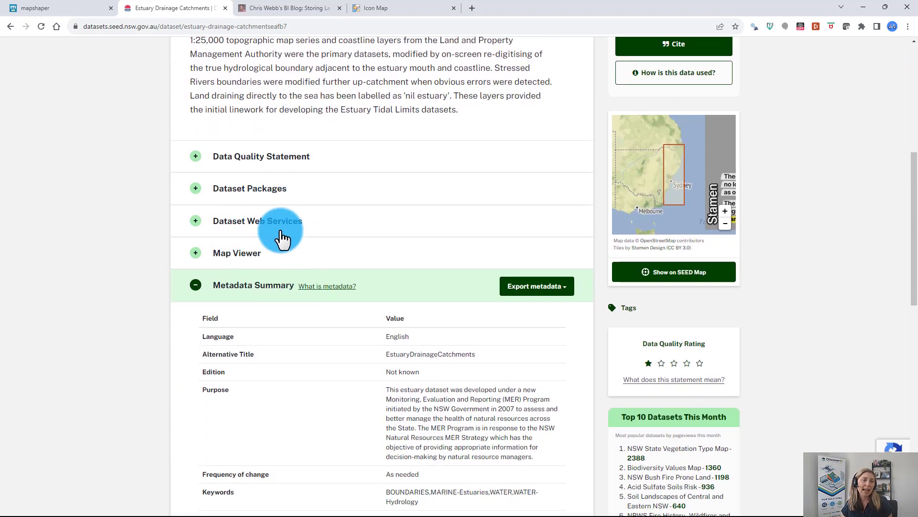
pyautogui.scroll(-12, 282, 239)
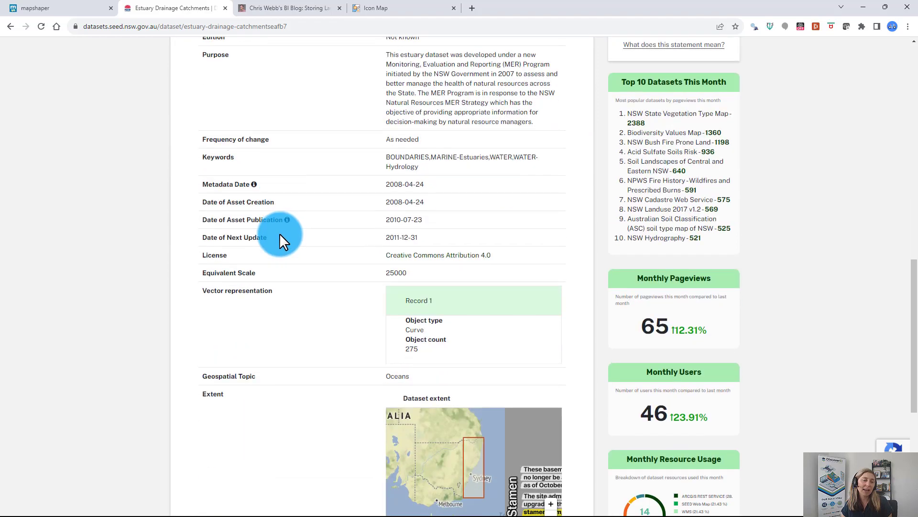
pyautogui.scroll(4, 263, 287)
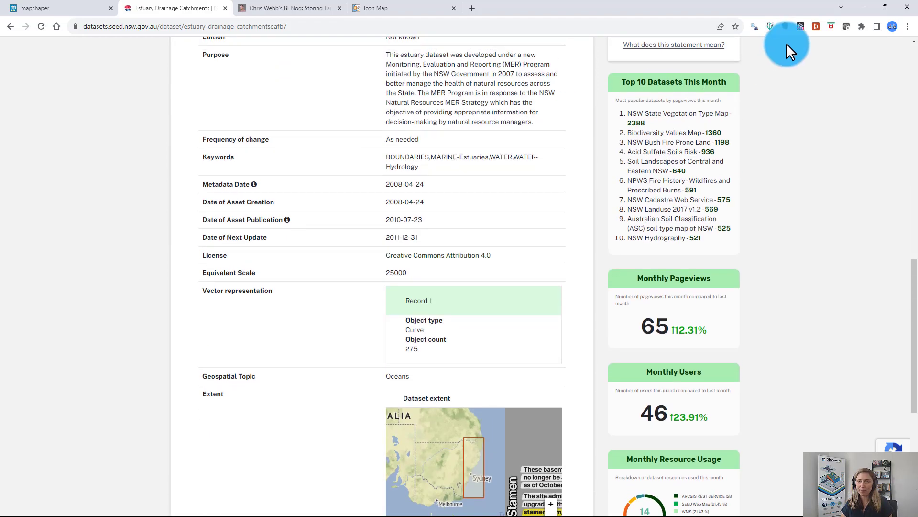
# - Switch to QGIS and inspect the detailed EstuaryDrainageCatchments polygon boundaries along the coastline
pyautogui.click(873, 6)
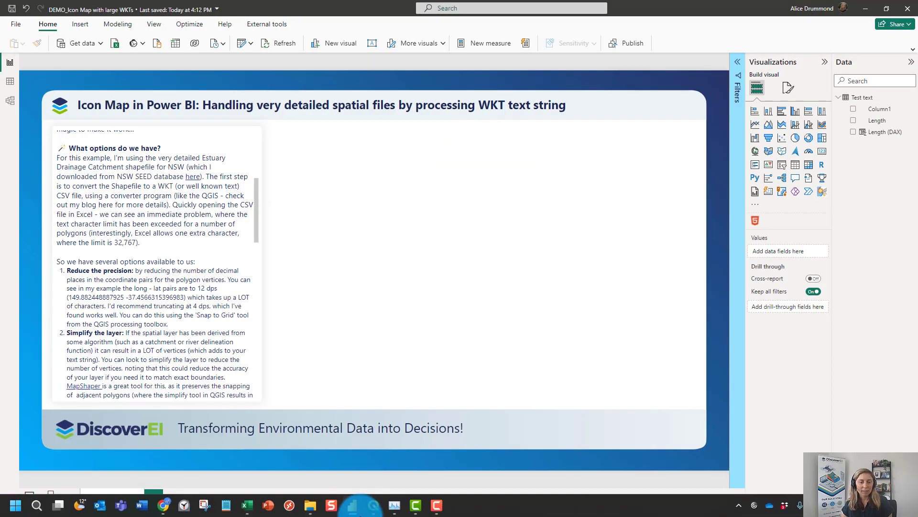
pyautogui.click(369, 505)
pyautogui.scroll(-5, 475, 179)
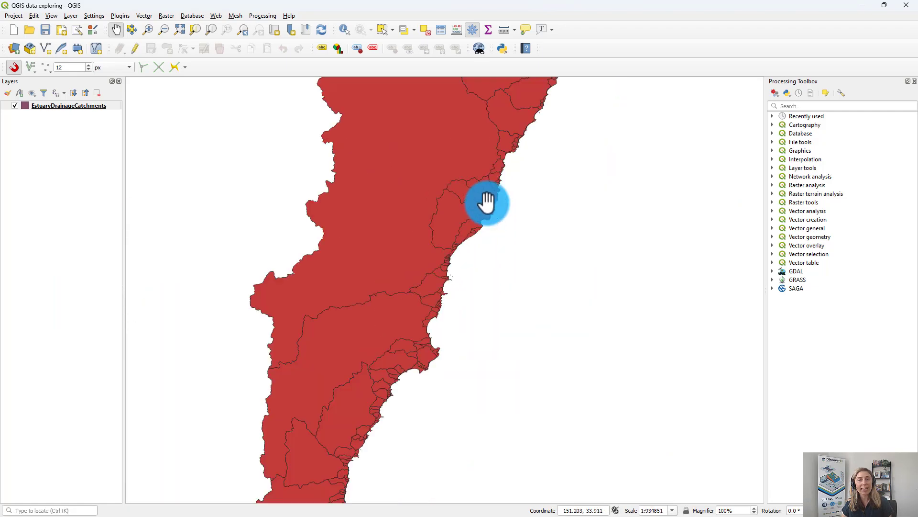
pyautogui.moveTo(488, 205); pyautogui.dragTo(525, 225)
pyautogui.moveTo(441, 304); pyautogui.dragTo(412, 309)
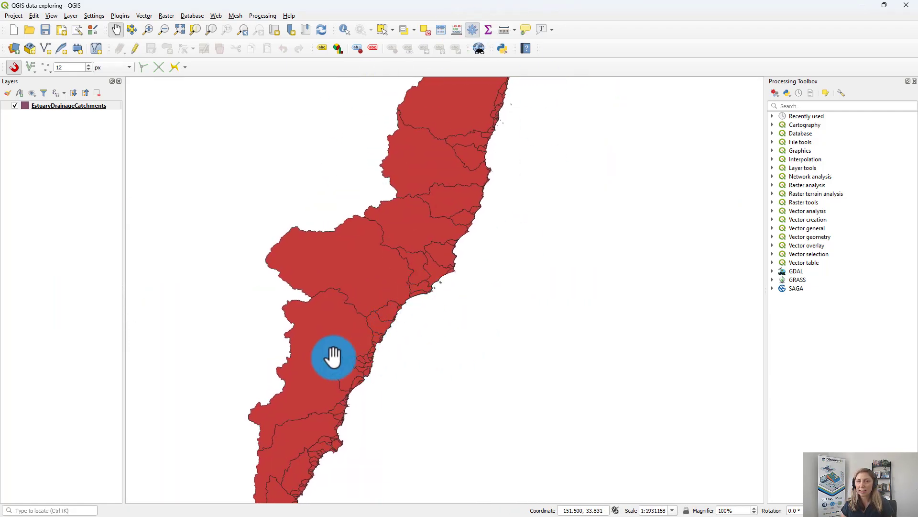
pyautogui.scroll(1, 453, 273)
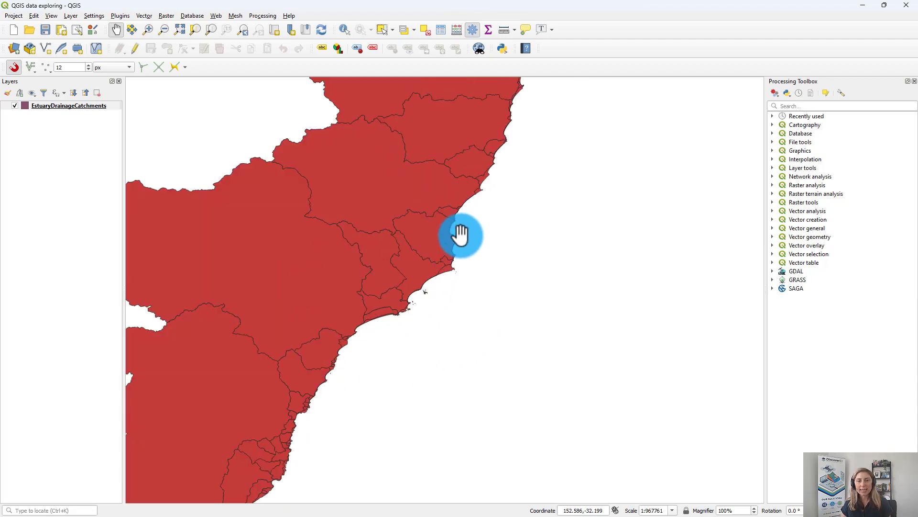
pyautogui.scroll(2, 454, 213)
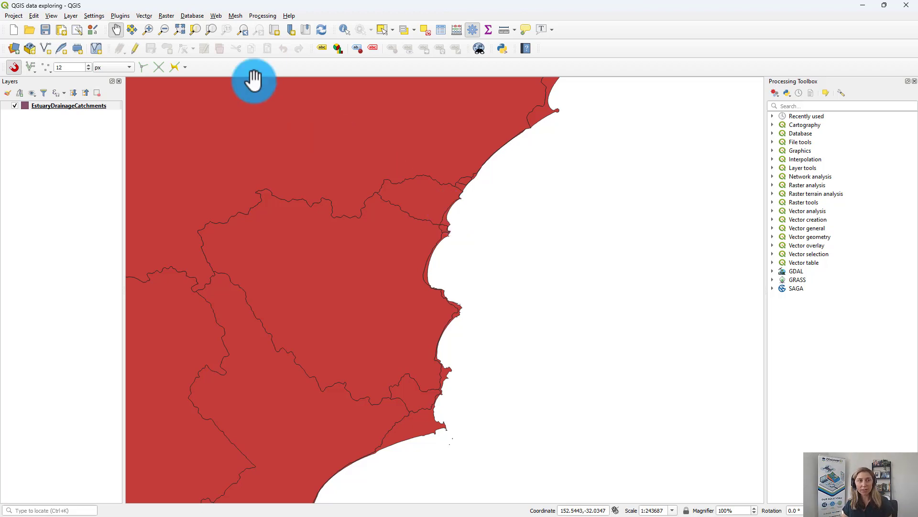
# - Start a CSV export of the EstuaryDrainageCatchments layer, naming the file EstuaryDrainageCatchments_WKT_Demo.csv in the Icon Map with large WKTs folder
pyautogui.rightClick(91, 113)
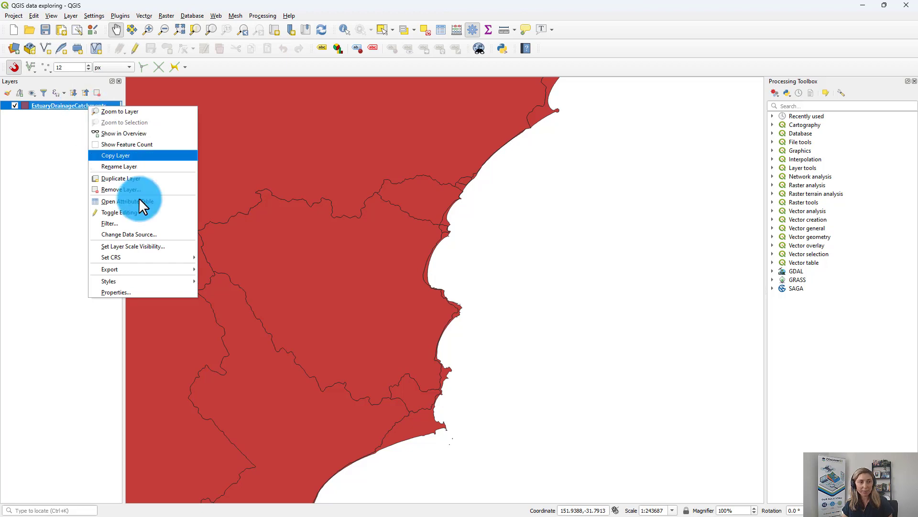
pyautogui.moveTo(143, 270)
pyautogui.click(239, 268)
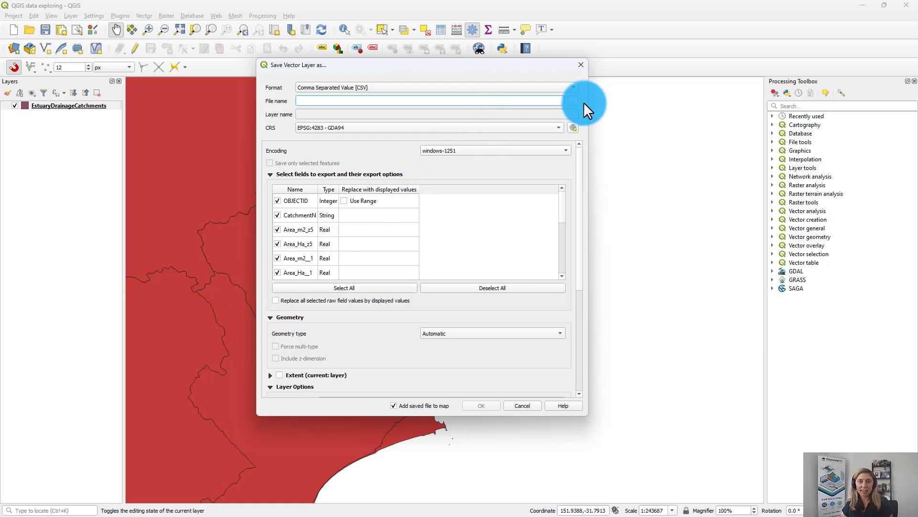
pyautogui.click(574, 101)
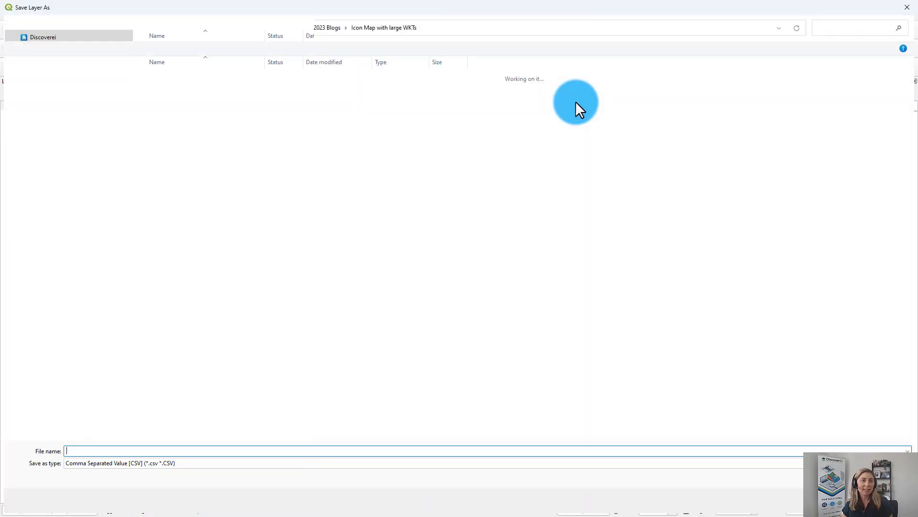
pyautogui.click(207, 96)
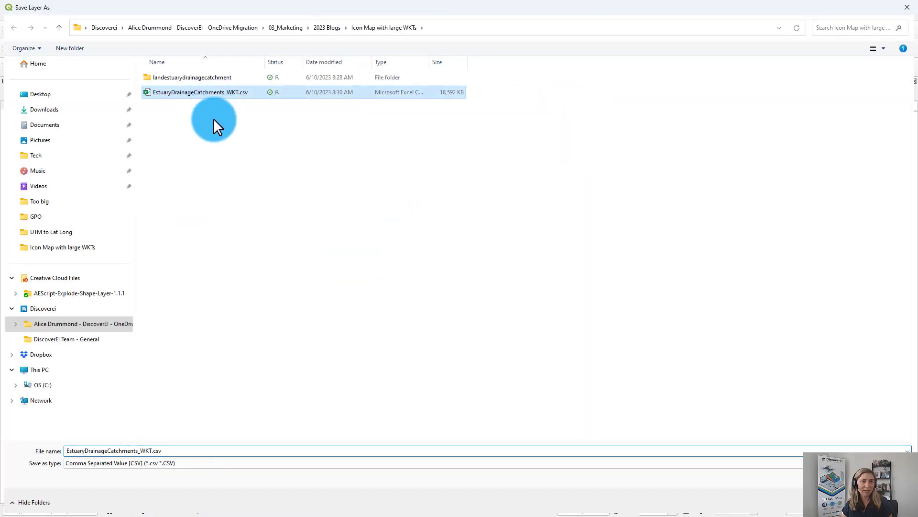
pyautogui.doubleClick(153, 450)
pyautogui.click(154, 451)
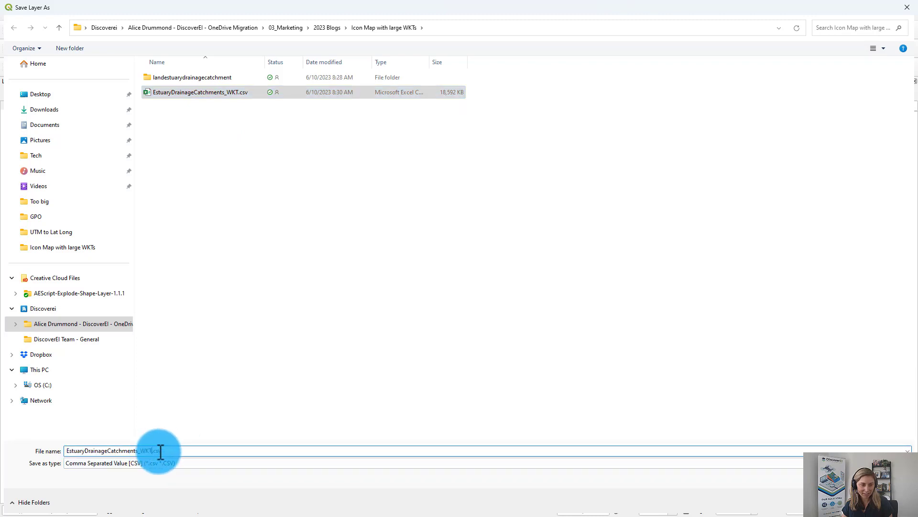
pyautogui.write('_Demo')
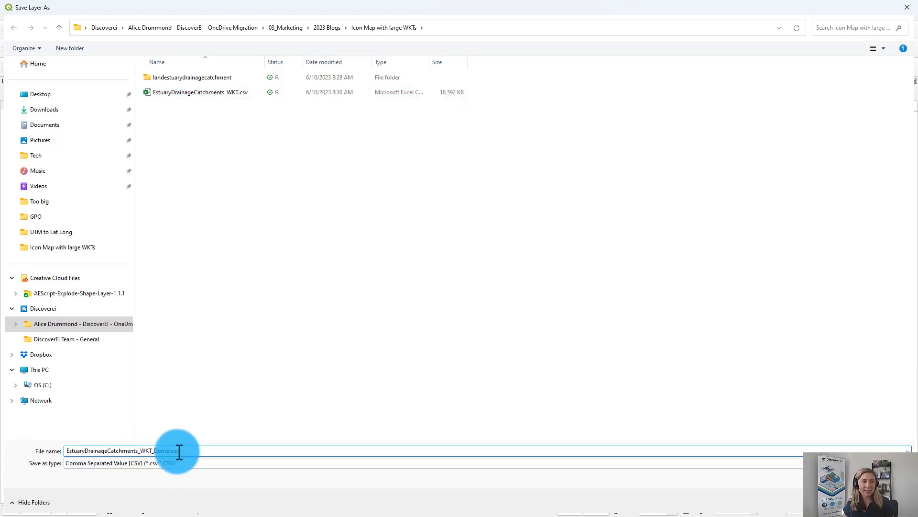
pyautogui.click(841, 502)
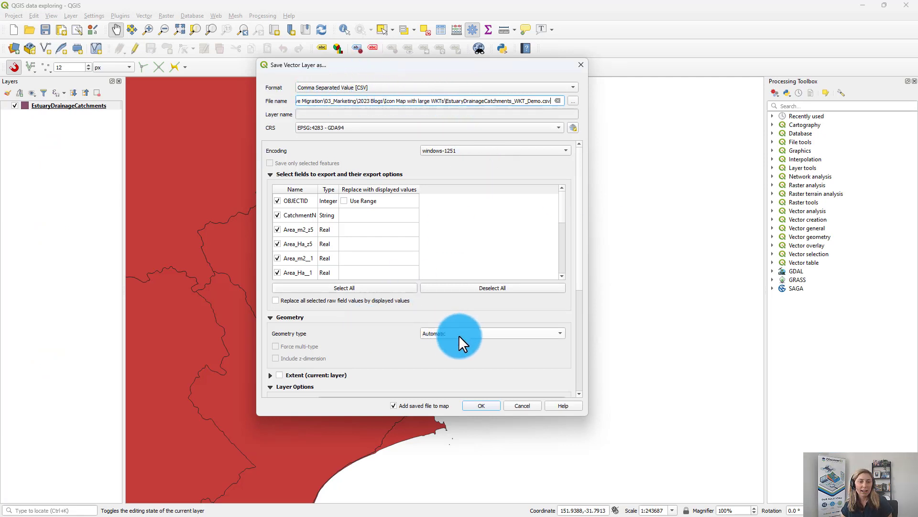
# - Set the export's geometry type to Polygon and its GEOMETRY layer option to AS_WKT, and save without adding the file to the map
pyautogui.click(445, 333)
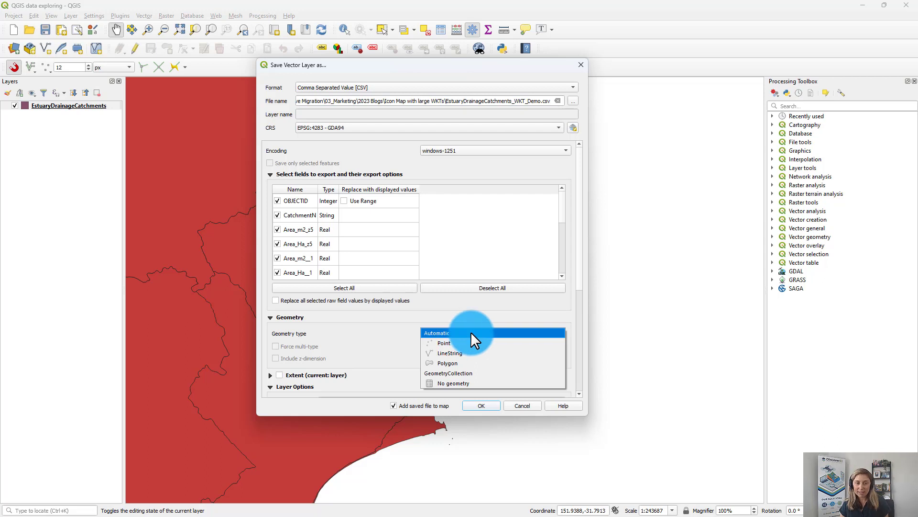
pyautogui.click(441, 362)
pyautogui.scroll(-1, 363, 353)
pyautogui.scroll(-2, 363, 354)
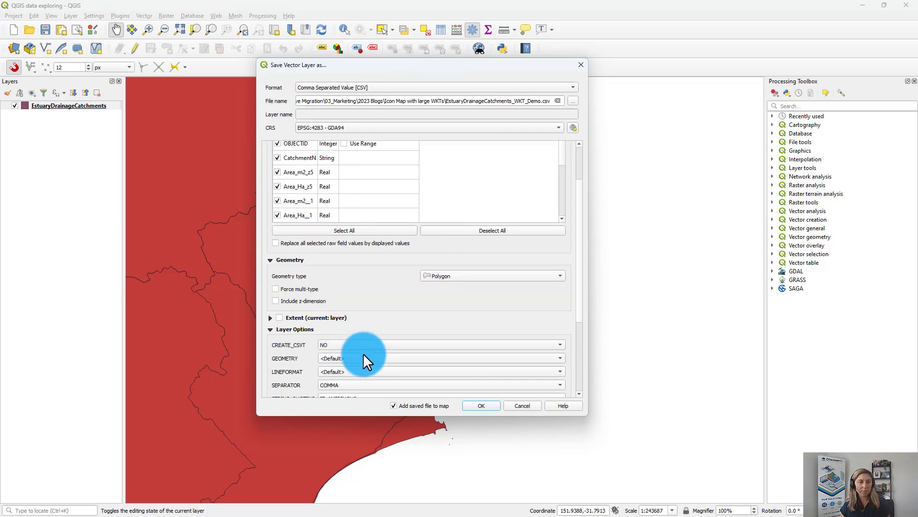
pyautogui.click(330, 330)
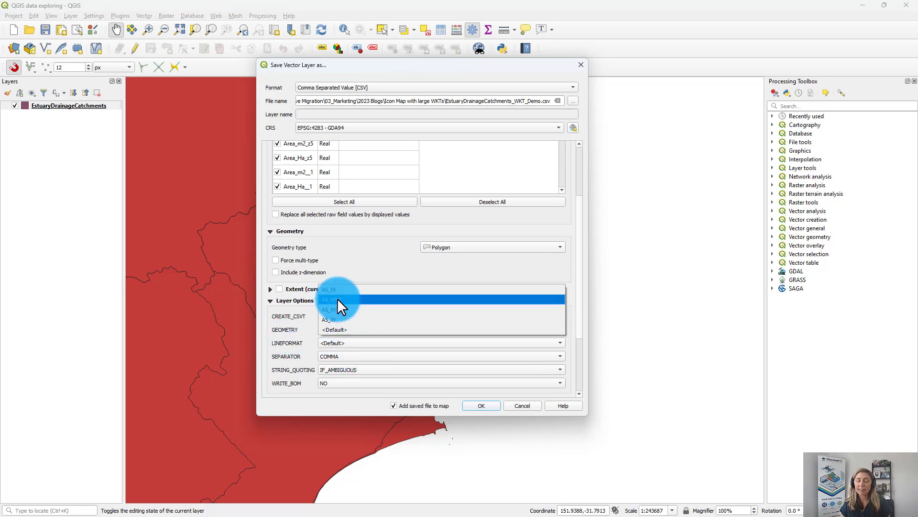
pyautogui.click(349, 298)
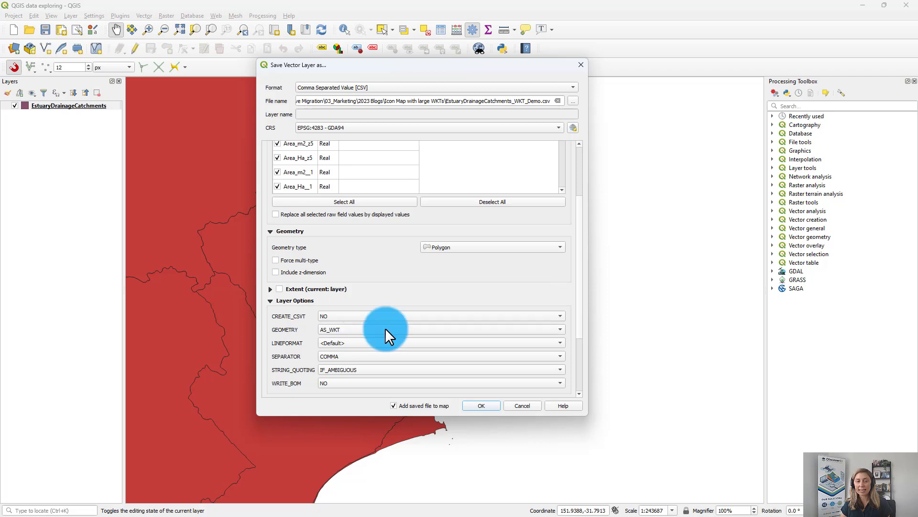
pyautogui.scroll(-2, 363, 383)
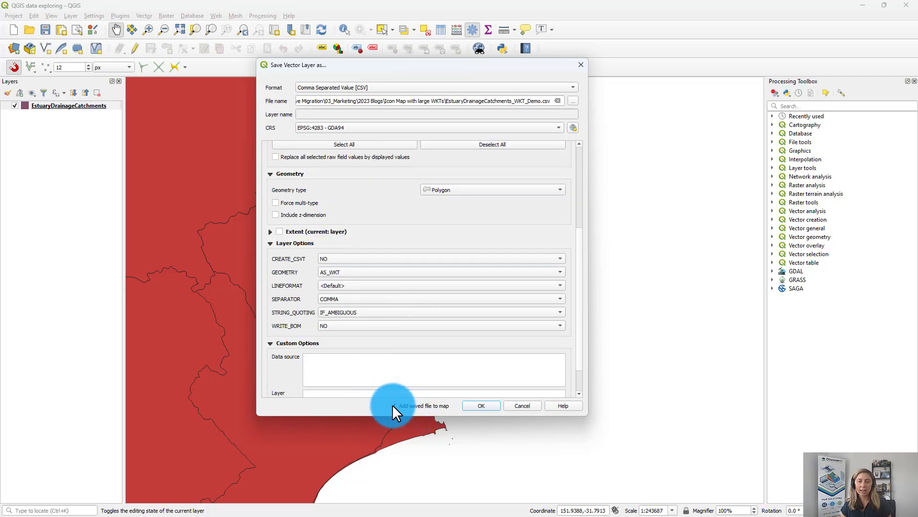
pyautogui.click(482, 406)
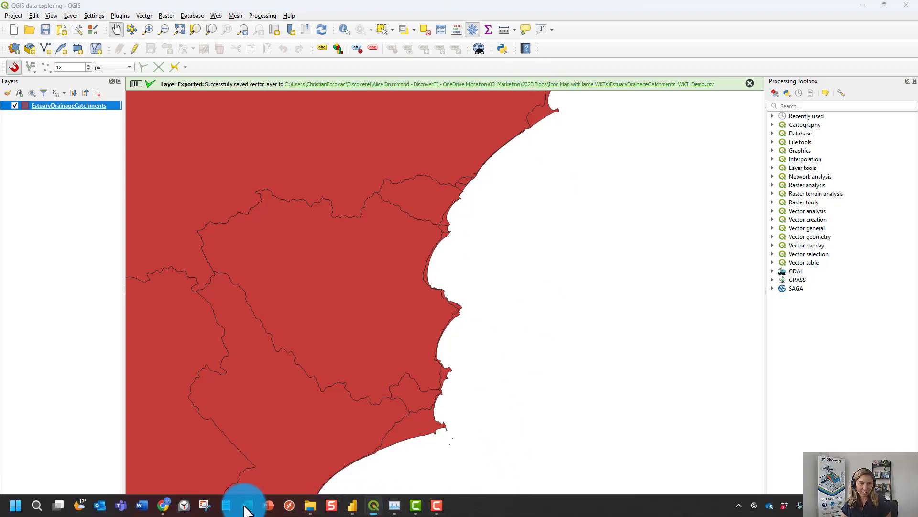
# - Switch to Excel and open EstuaryDrainageCatchments_WKT_Demo.csv from the Icon Map with large WKTs folder, accepting the loading of partial data
pyautogui.click(248, 507)
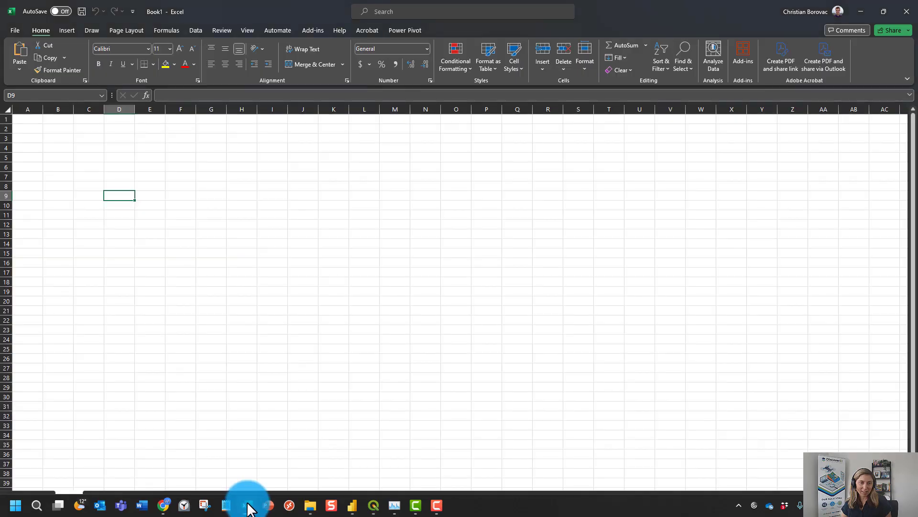
pyautogui.click(311, 506)
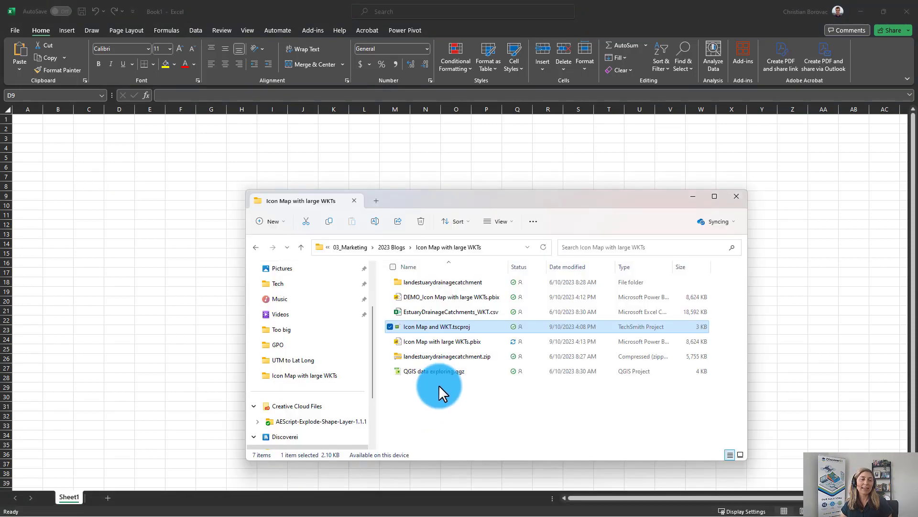
pyautogui.click(452, 325)
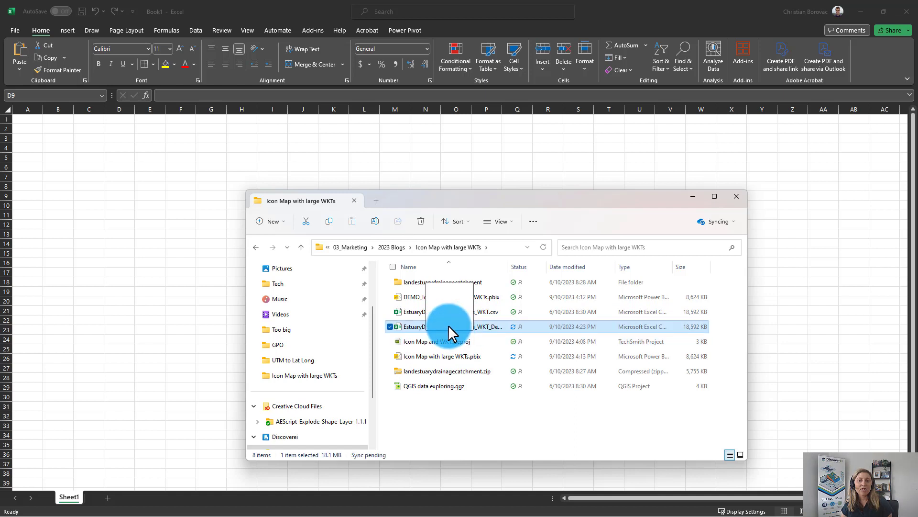
pyautogui.moveTo(448, 326); pyautogui.dragTo(105, 266)
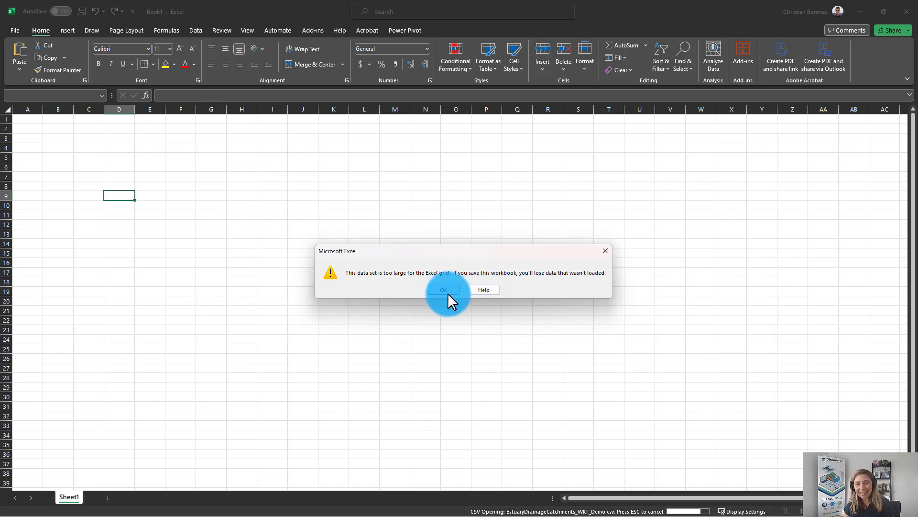
pyautogui.click(449, 292)
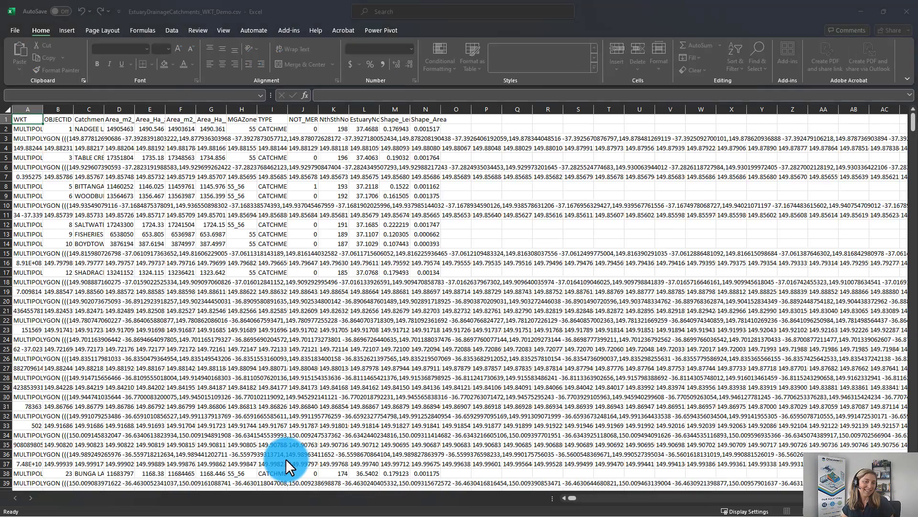
# - Examine how the polygon text is split across rows and columns in the CSV, selecting WKT cell A3
pyautogui.click(561, 233)
pyautogui.click(560, 253)
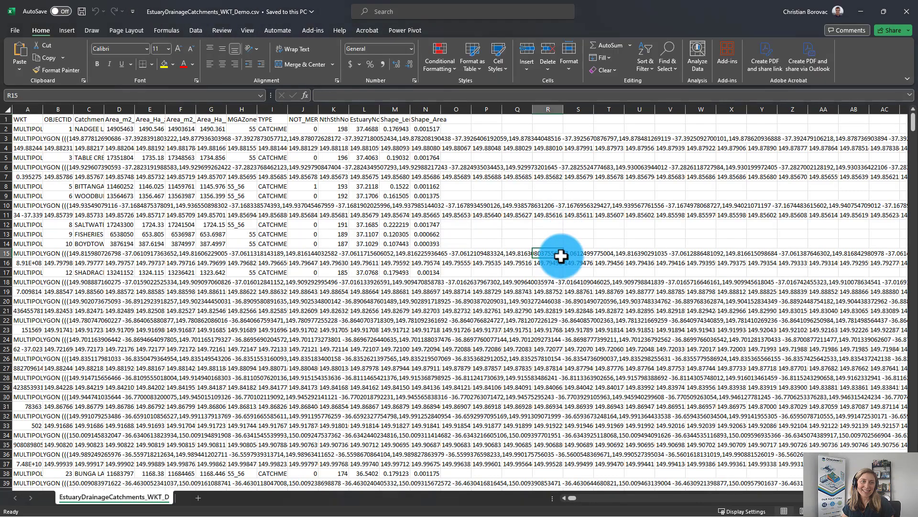
pyautogui.click(24, 139)
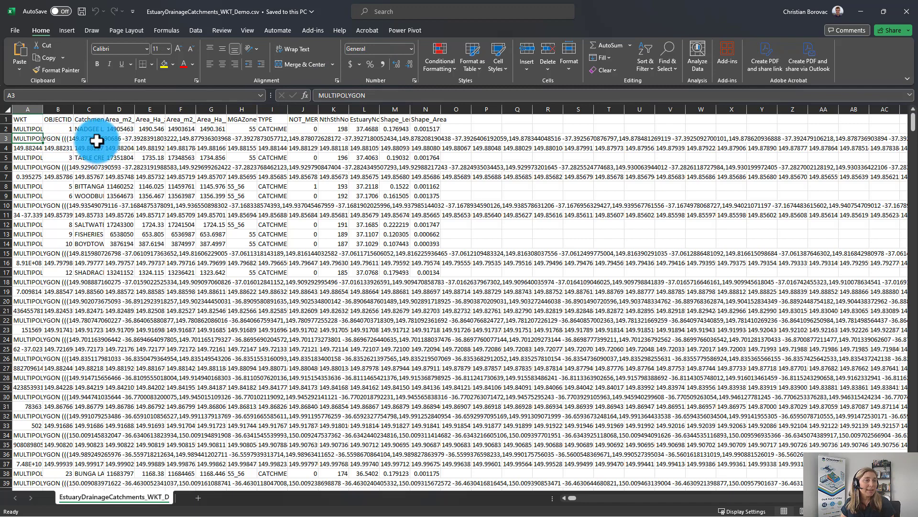
# - Switch to the DEMO_Icon Map with large WKTs report in Power BI and read the three options for handling oversized WKT strings
pyautogui.hotkey('alt', 'Tab')
pyautogui.hotkey('alt', 'Tab')
pyautogui.hotkey('alt', 'Tab')
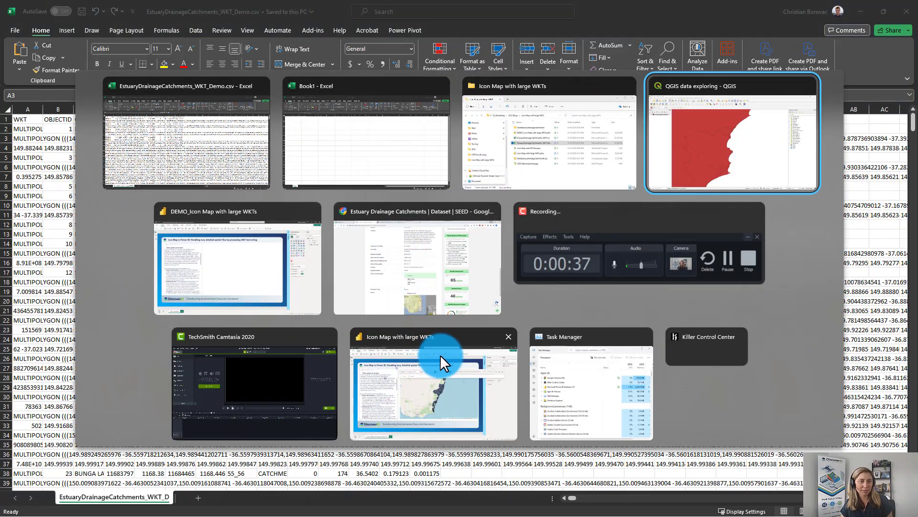
pyautogui.hotkey('alt', 'Tab')
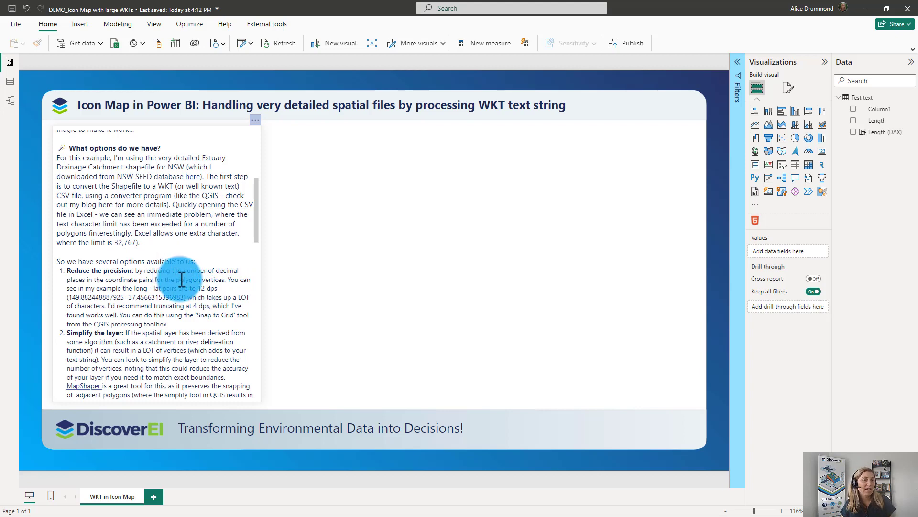
pyautogui.scroll(-1, 186, 277)
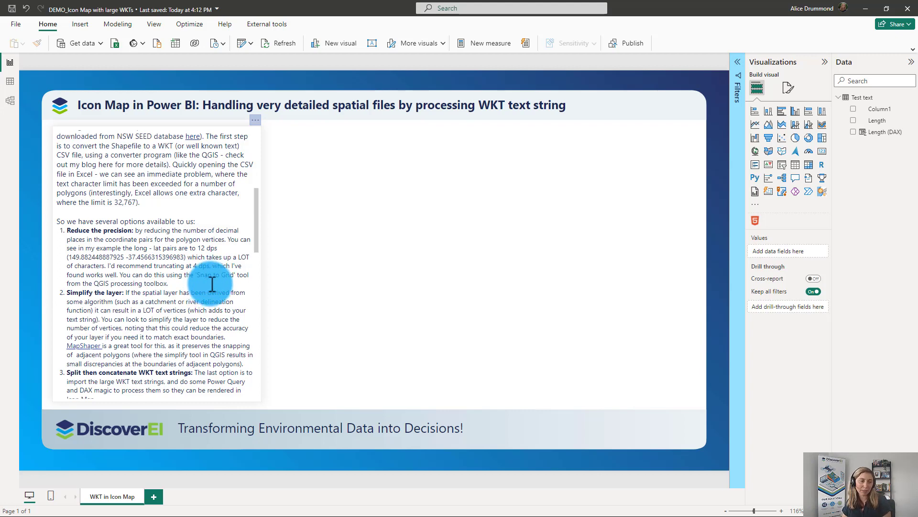
pyautogui.scroll(-2, 214, 285)
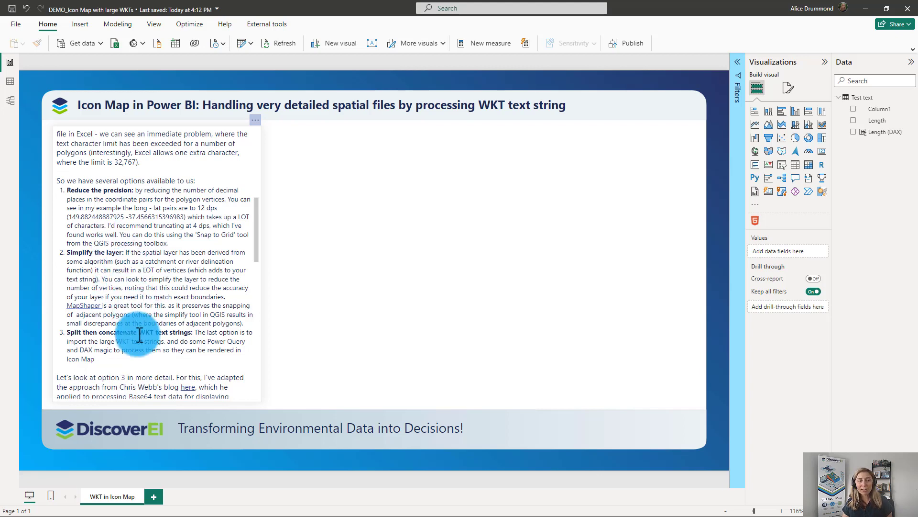
pyautogui.scroll(-1, 139, 335)
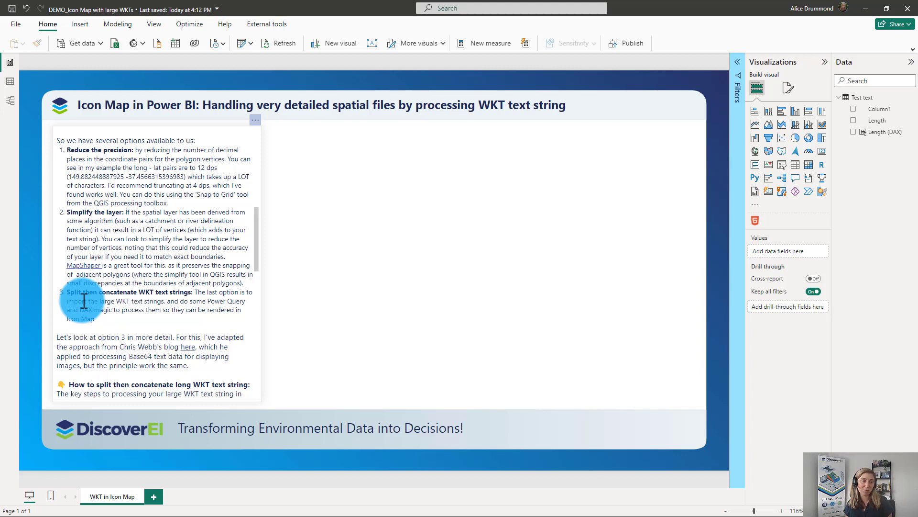
pyautogui.scroll(-3, 96, 302)
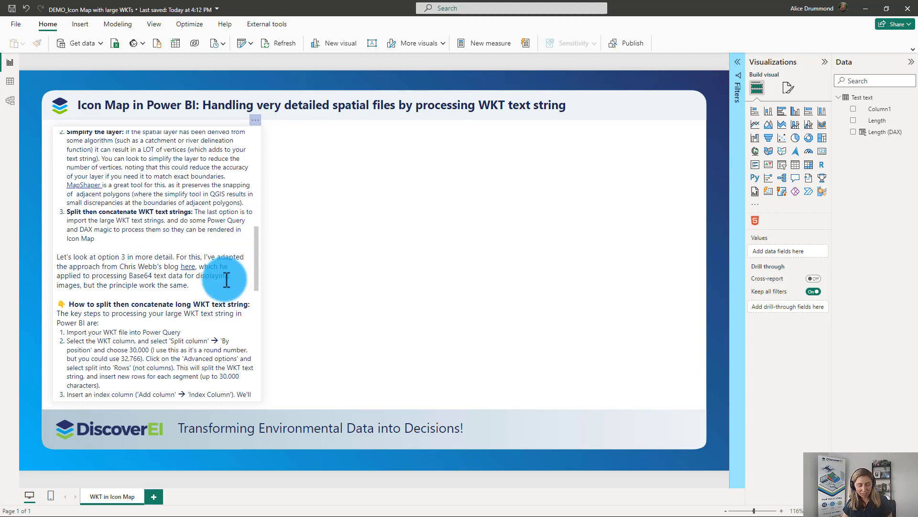
# - Switch to Chrome and examine the blog article Storing Large Images In Power BI Datasets, down to its M query for splitting text
pyautogui.hotkey('alt', 'Tab')
pyautogui.hotkey('alt', 'Tab')
pyautogui.hotkey('alt', 'Tab')
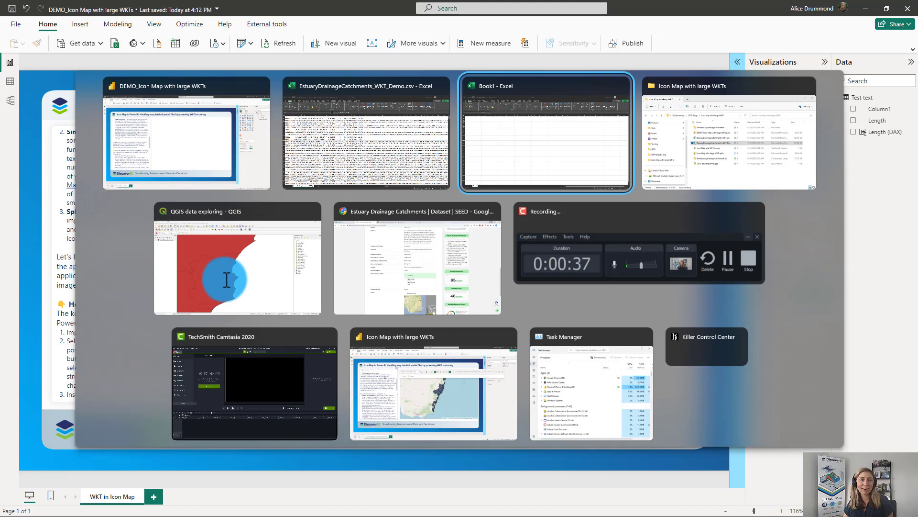
pyautogui.hotkey('alt', 'Tab')
pyautogui.hotkey('alt', 'Tab')
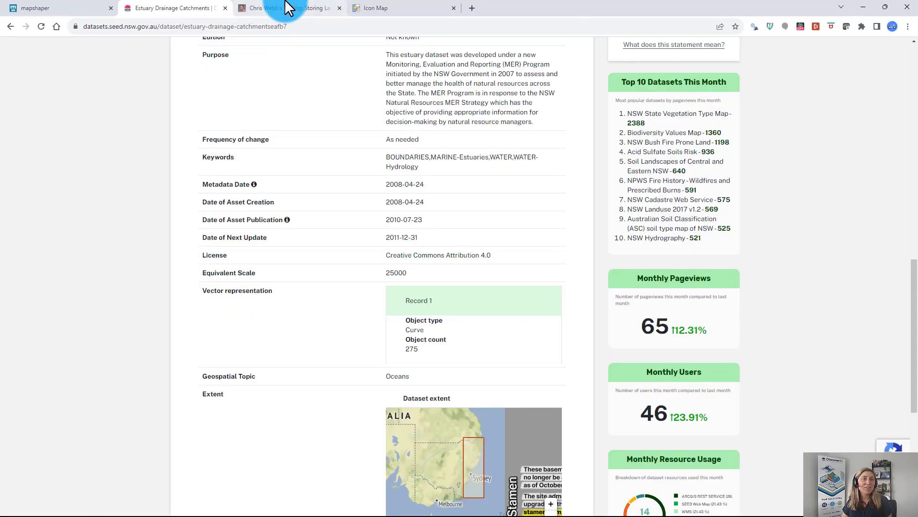
pyautogui.click(280, 11)
pyautogui.scroll(-3, 349, 235)
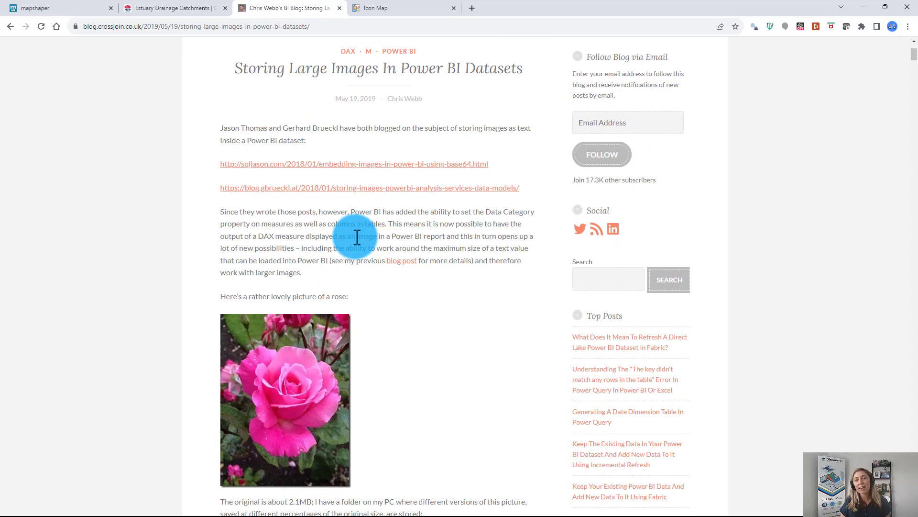
pyautogui.scroll(-2, 357, 221)
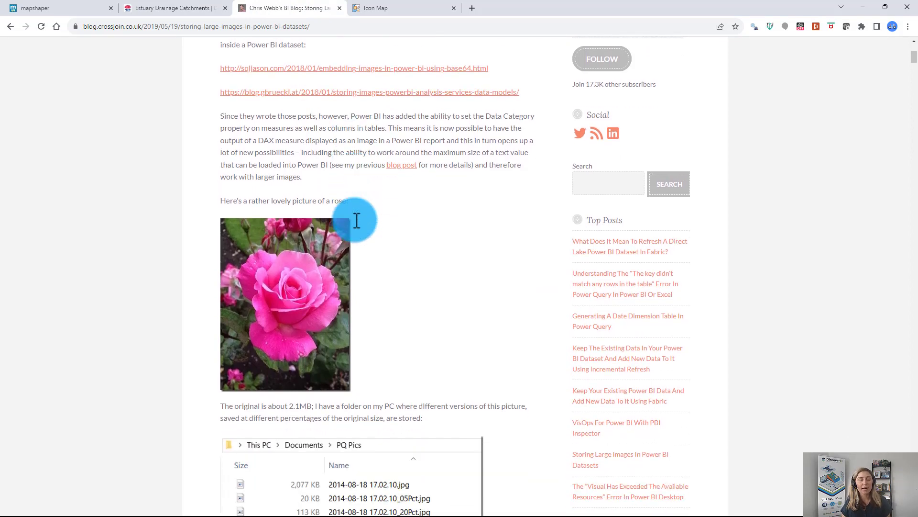
pyautogui.scroll(-9, 338, 210)
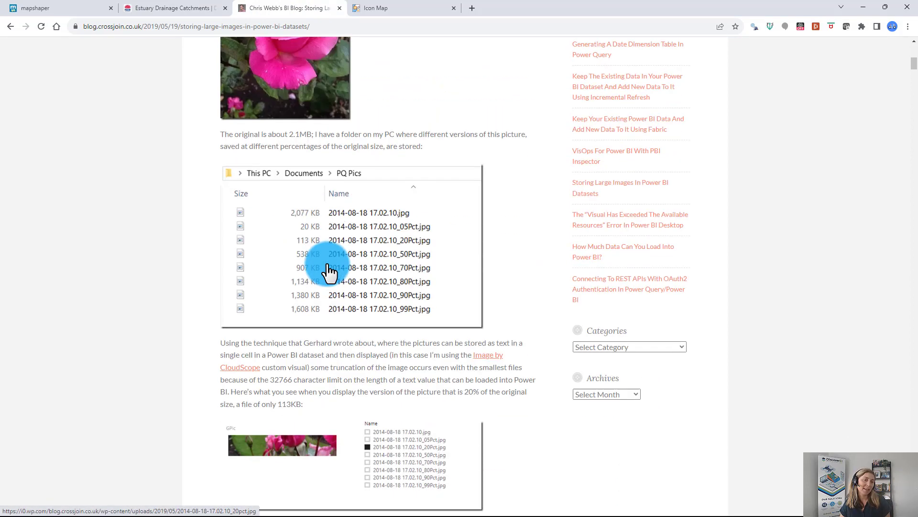
pyautogui.scroll(-7, 325, 271)
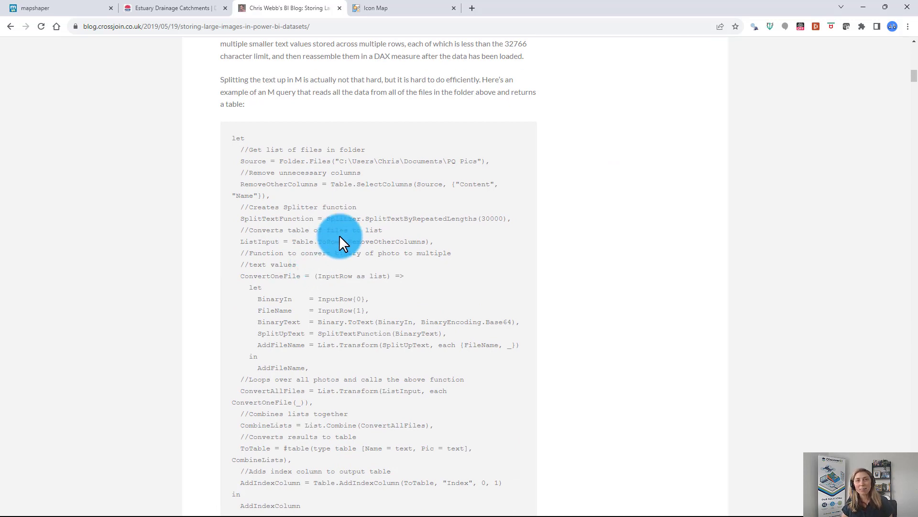
# - Return to the Power BI report's split-then-concatenate instructions and close the EstuaryDrainageCatchments_WKT_Demo.csv workbook in Excel
pyautogui.click(865, 9)
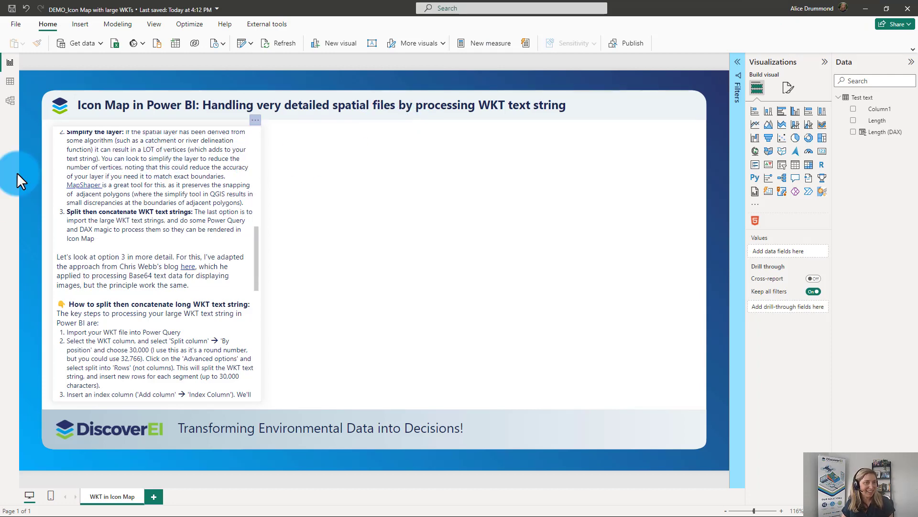
pyautogui.scroll(-3, 96, 249)
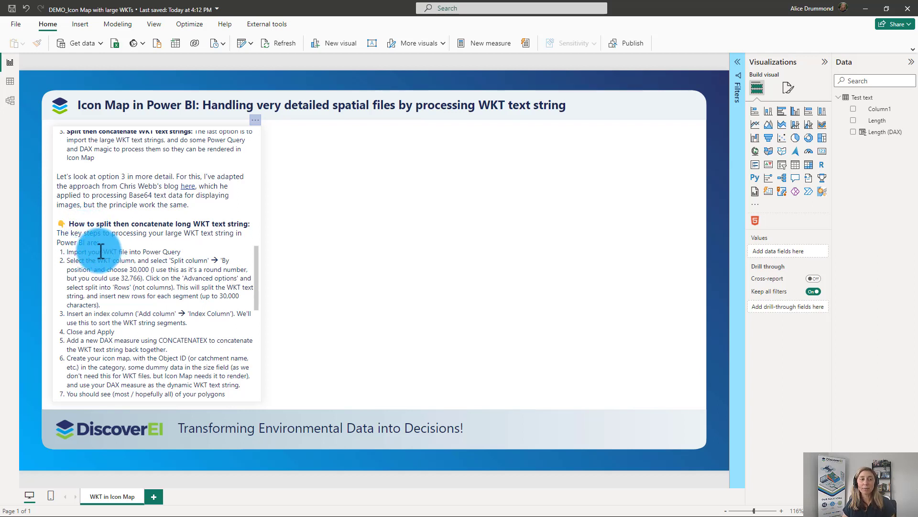
pyautogui.moveTo(472, 515)
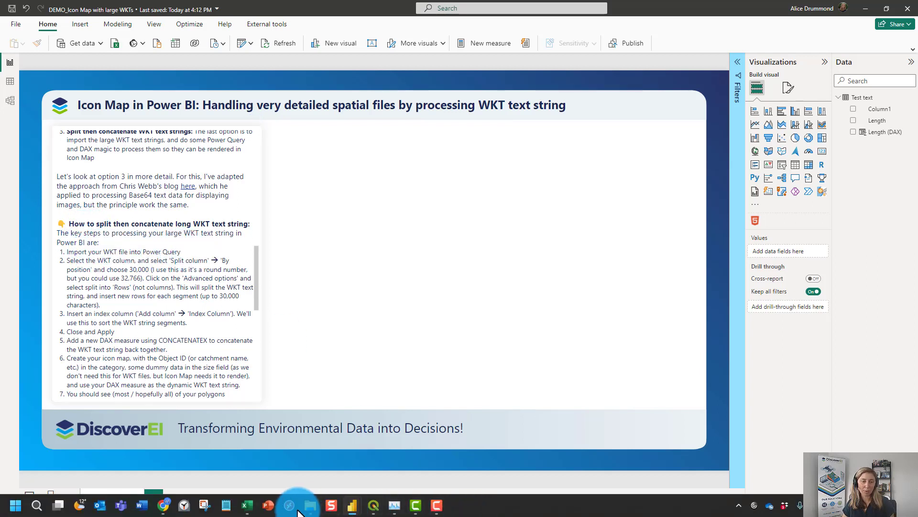
pyautogui.moveTo(247, 505)
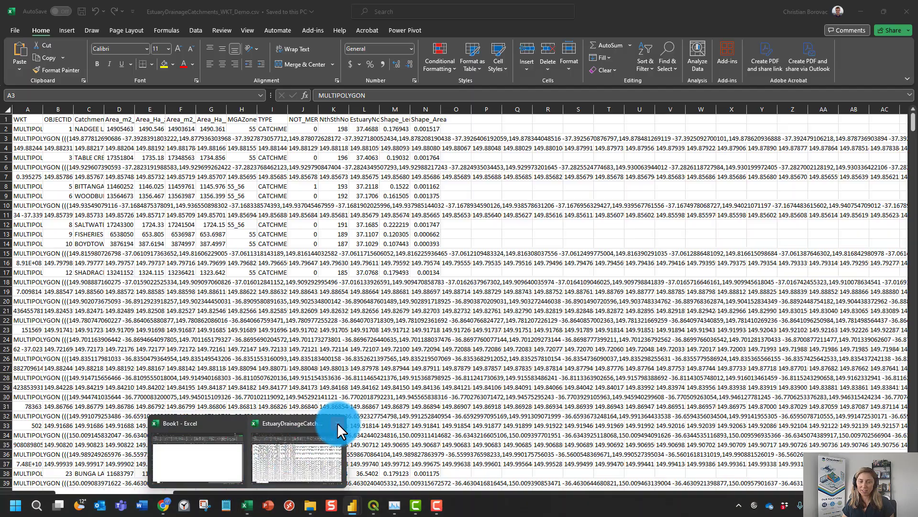
pyautogui.click(337, 423)
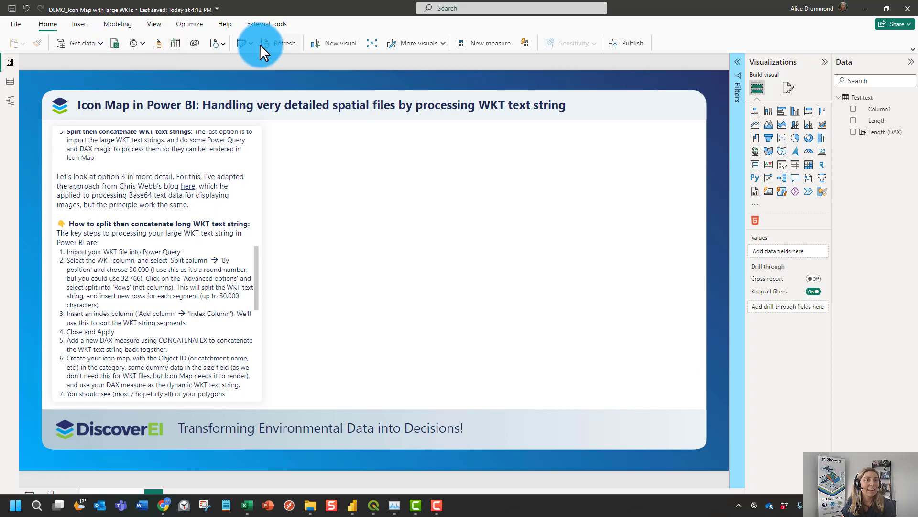
# - Open the Power Query Editor and import EstuaryDrainageCatchments_WKT_Demo.csv as a new Text/CSV source with the default comma-delimited settings
pyautogui.click(243, 43)
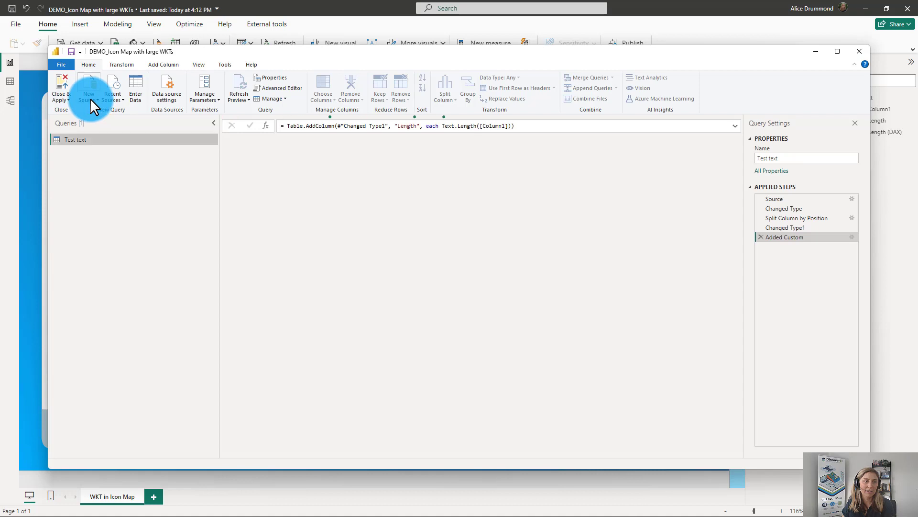
pyautogui.click(92, 97)
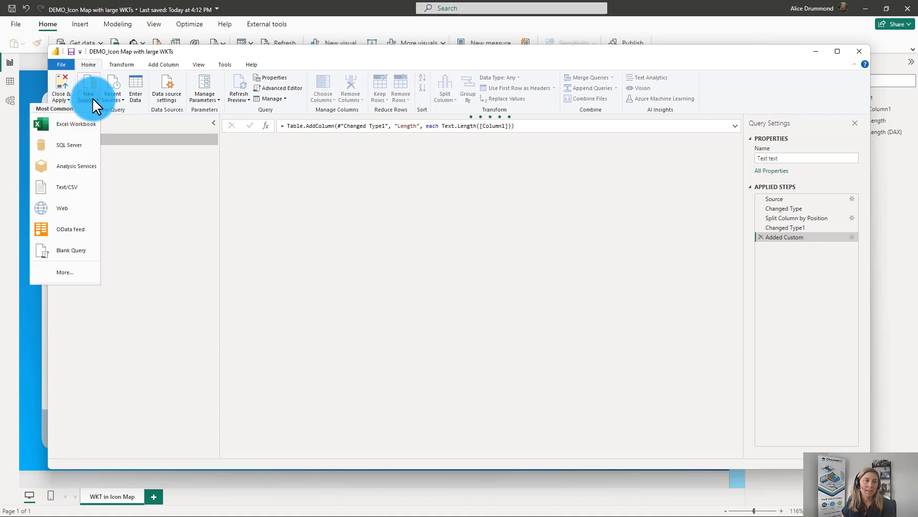
pyautogui.click(74, 185)
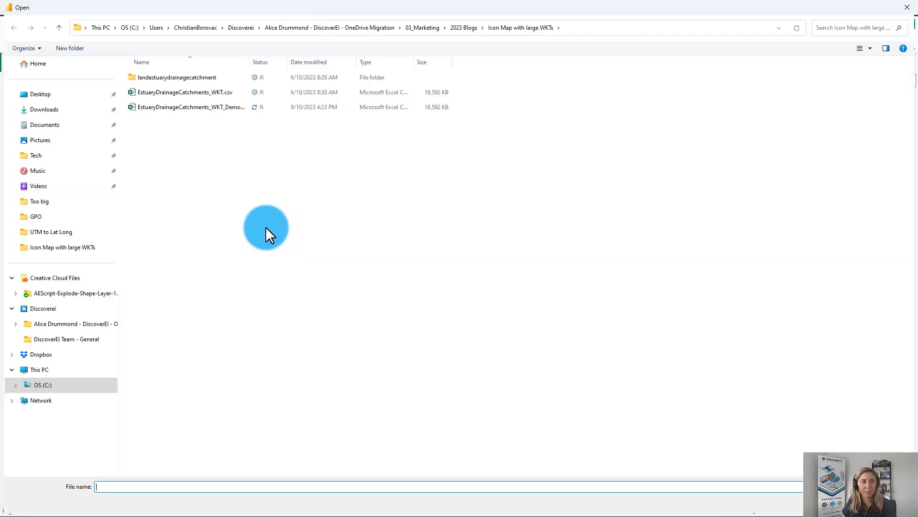
pyautogui.click(253, 107)
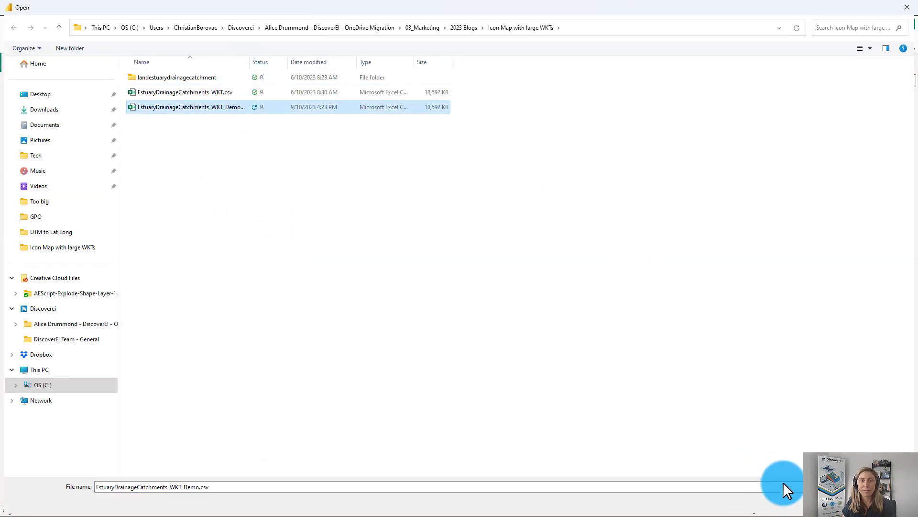
pyautogui.click(843, 502)
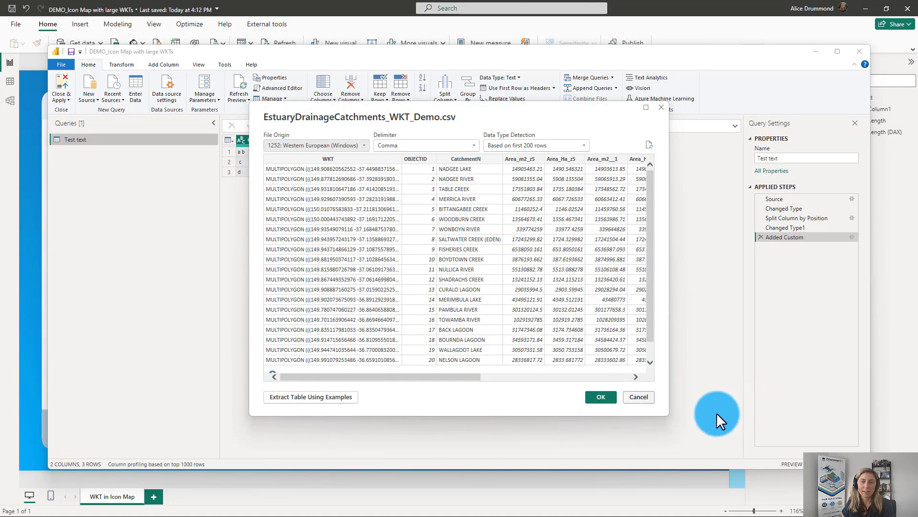
pyautogui.click(606, 398)
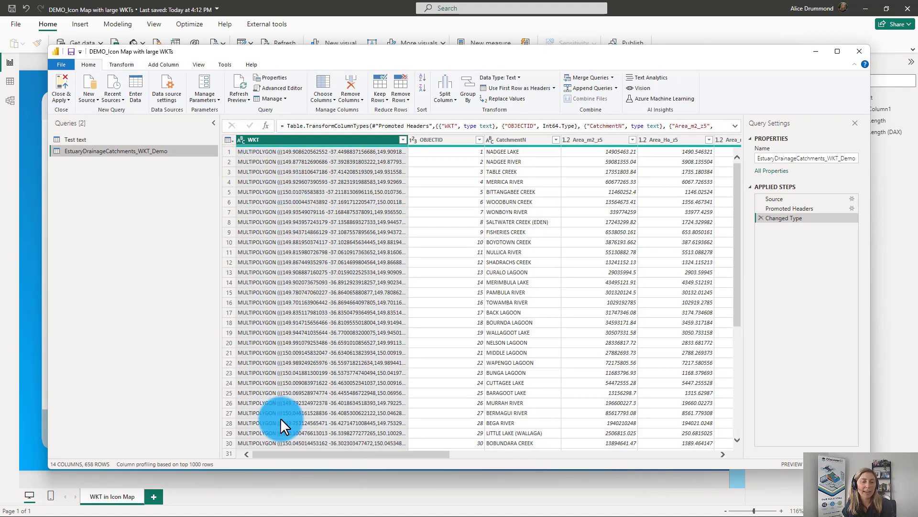
# - Keep only the WKT, OBJECTID and CatchmentN columns in the EstuaryDrainageCatchments_WKT_Demo query, removing all other columns
pyautogui.moveTo(297, 453); pyautogui.dragTo(254, 442)
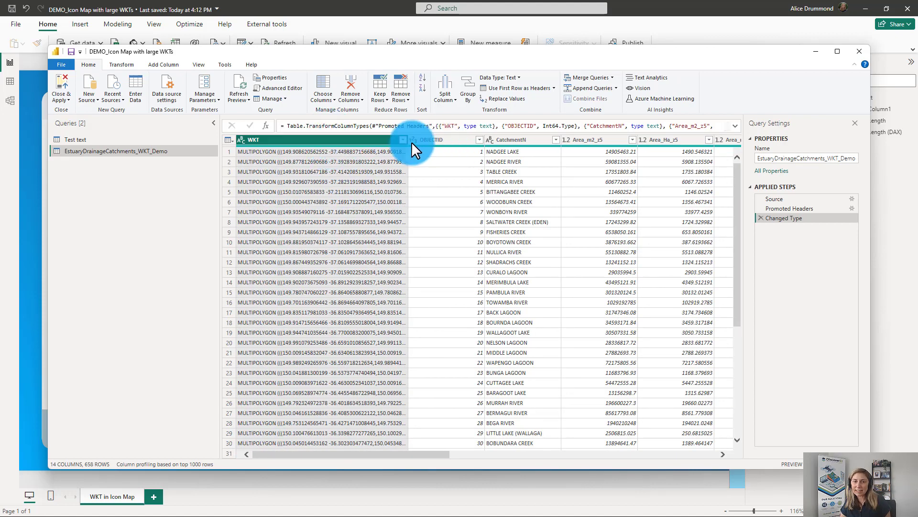
pyautogui.keyDown('ctrl'); pyautogui.click(461, 140); pyautogui.keyUp('ctrl')
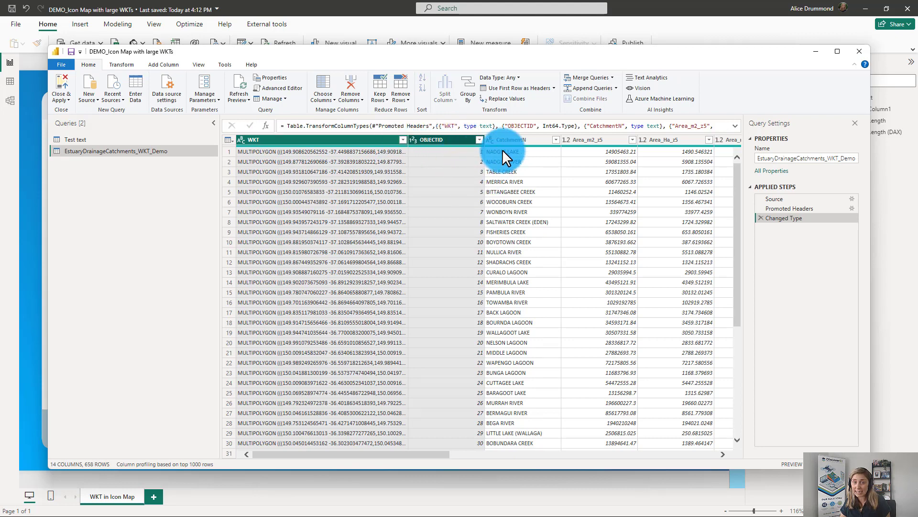
pyautogui.keyDown('ctrl'); pyautogui.click(542, 140); pyautogui.keyUp('ctrl')
pyautogui.rightClick(544, 140)
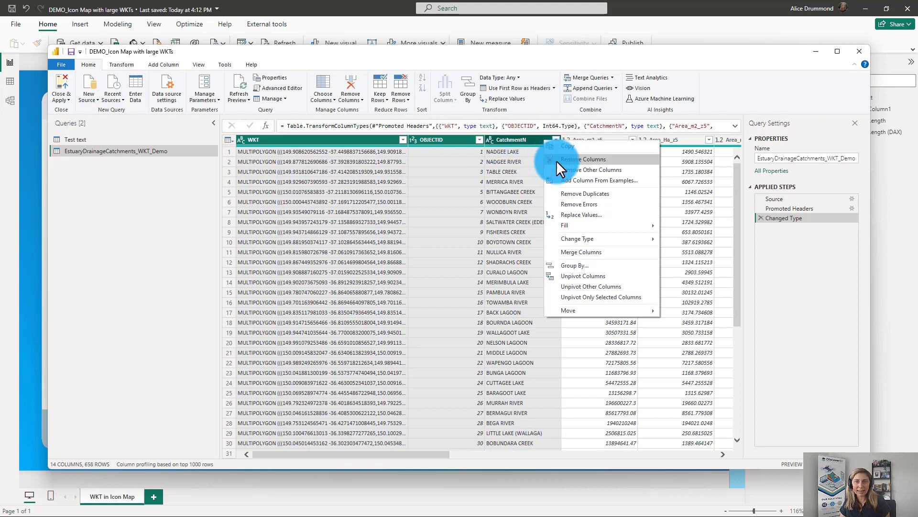
pyautogui.click(613, 170)
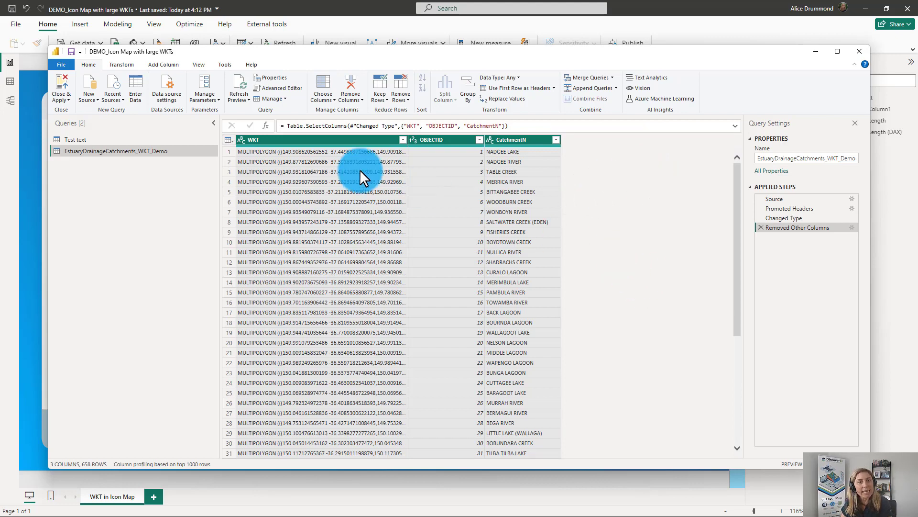
# - Split the WKT column by number of characters, repeatedly every 30000 characters, into rows instead of columns
pyautogui.click(365, 139)
pyautogui.rightClick(321, 139)
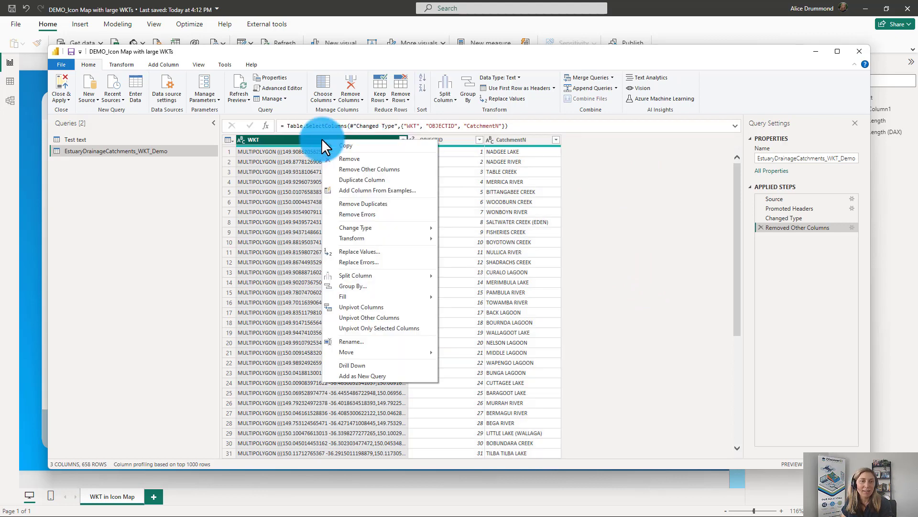
pyautogui.moveTo(374, 270)
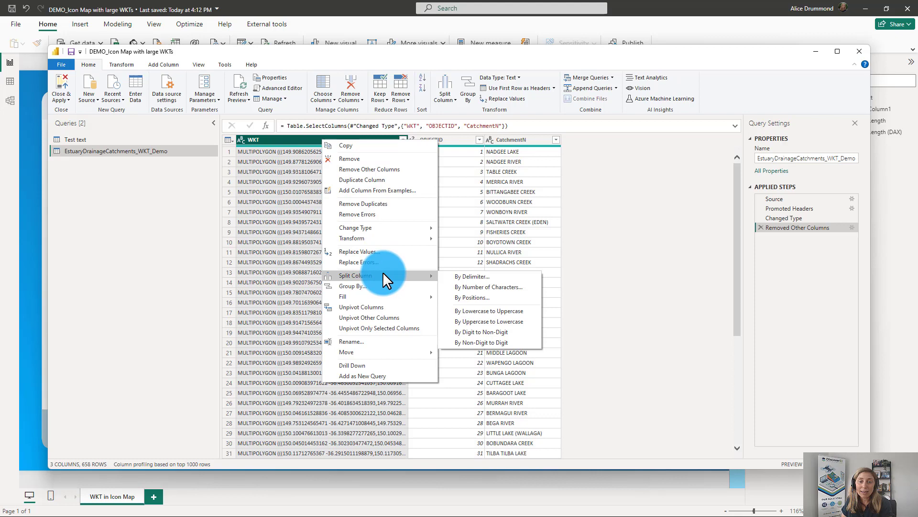
pyautogui.click(521, 286)
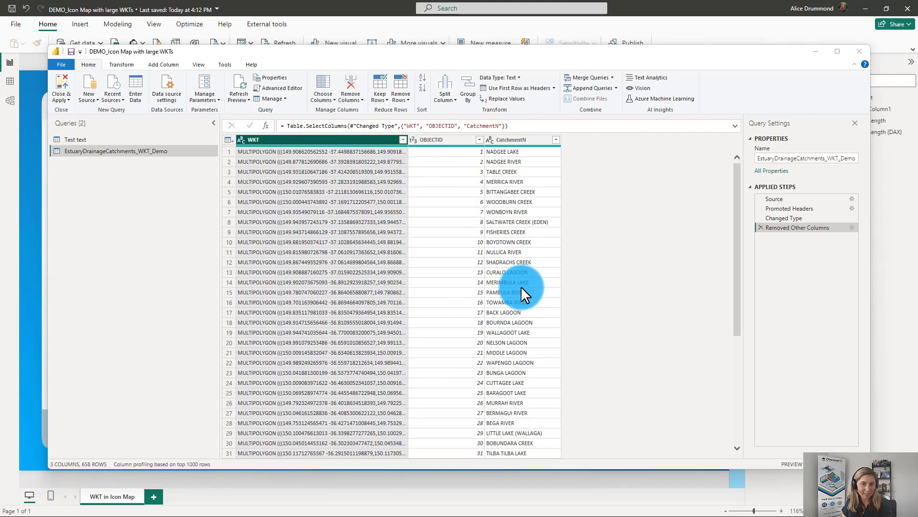
pyautogui.click(343, 228)
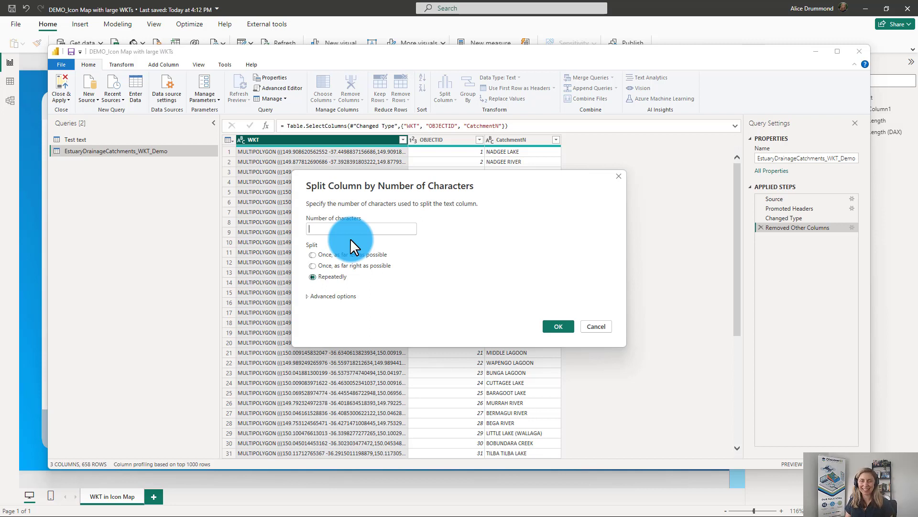
pyautogui.write('30')
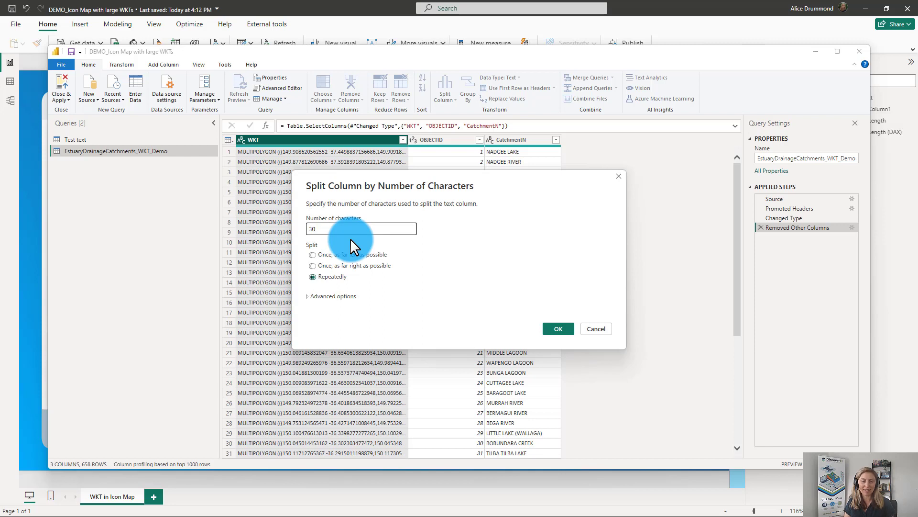
pyautogui.write('000')
pyautogui.click(316, 276)
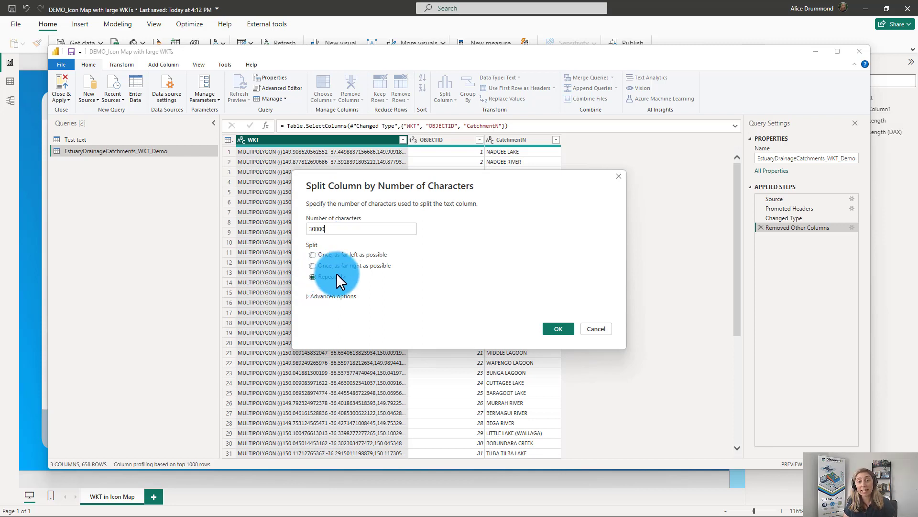
pyautogui.click(310, 297)
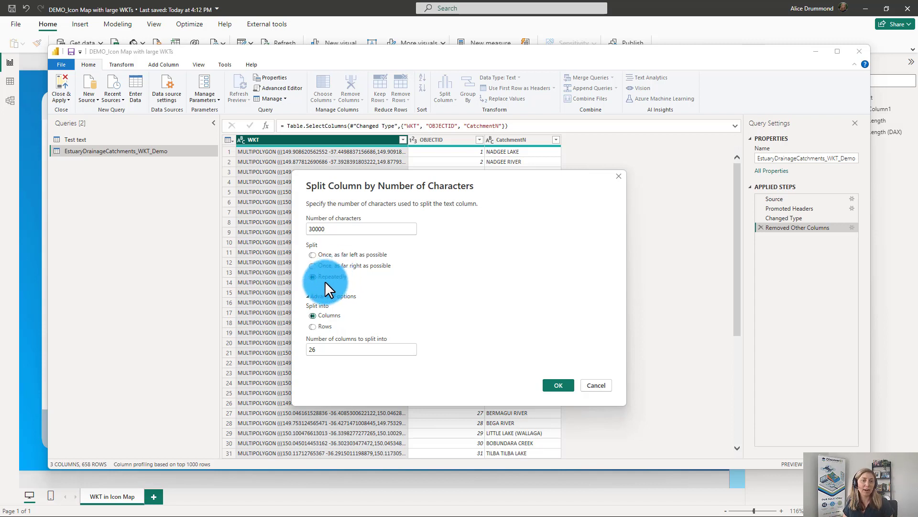
pyautogui.click(318, 327)
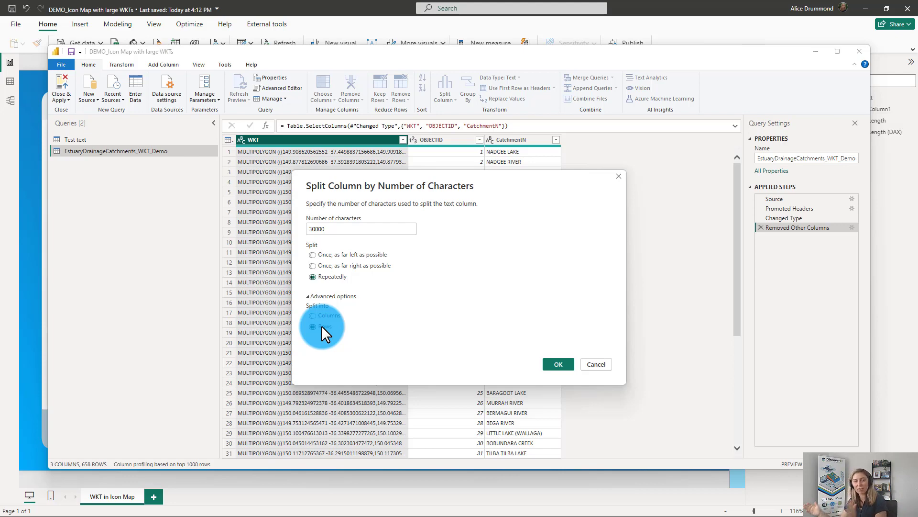
pyautogui.click(558, 364)
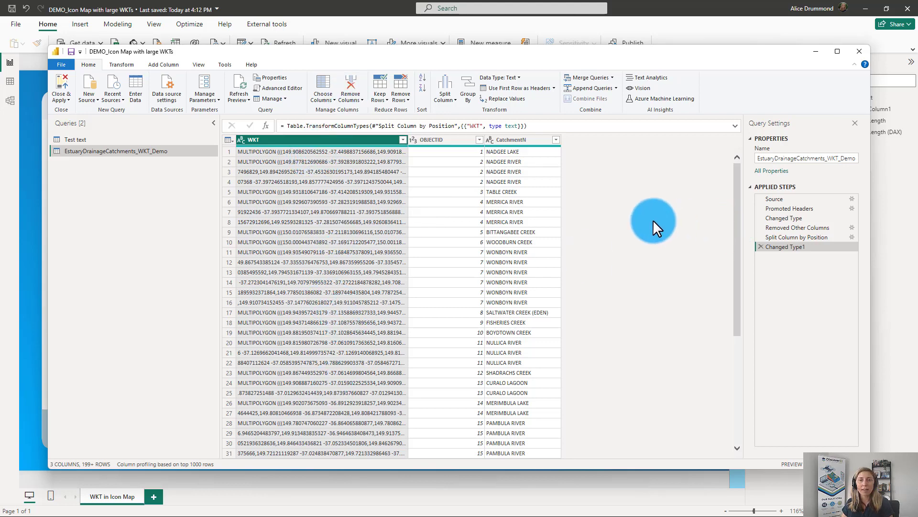
# - Add an index column starting from 0, apply the query changes to the report and expand the EstuaryDrainageCatchments_WKT_Demo table's fields
pyautogui.click(162, 65)
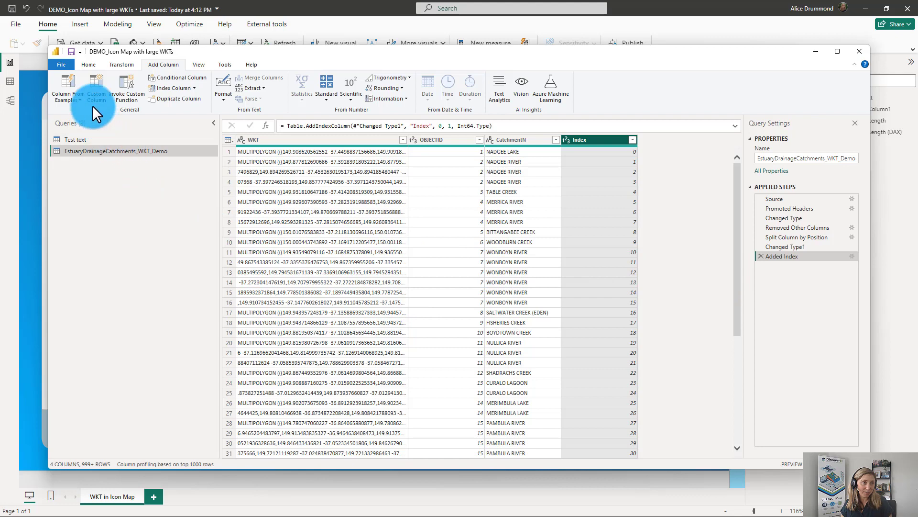
pyautogui.click(94, 63)
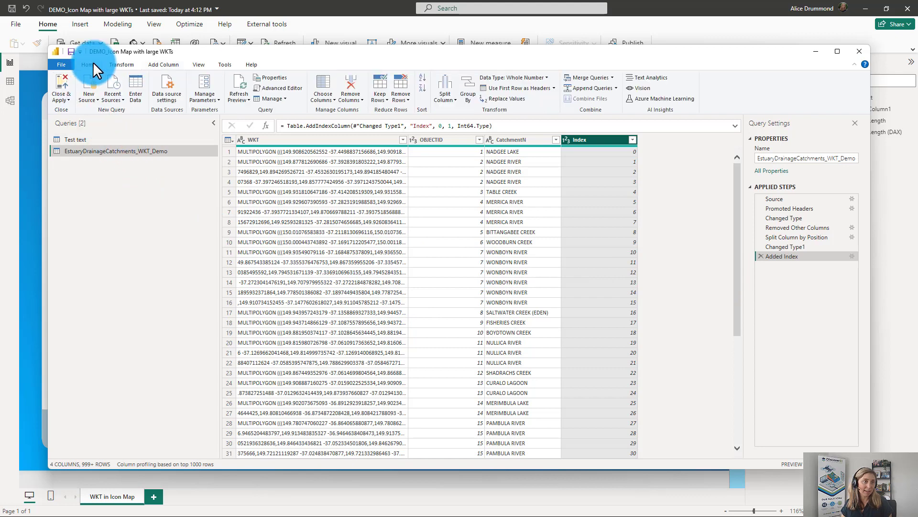
pyautogui.click(62, 79)
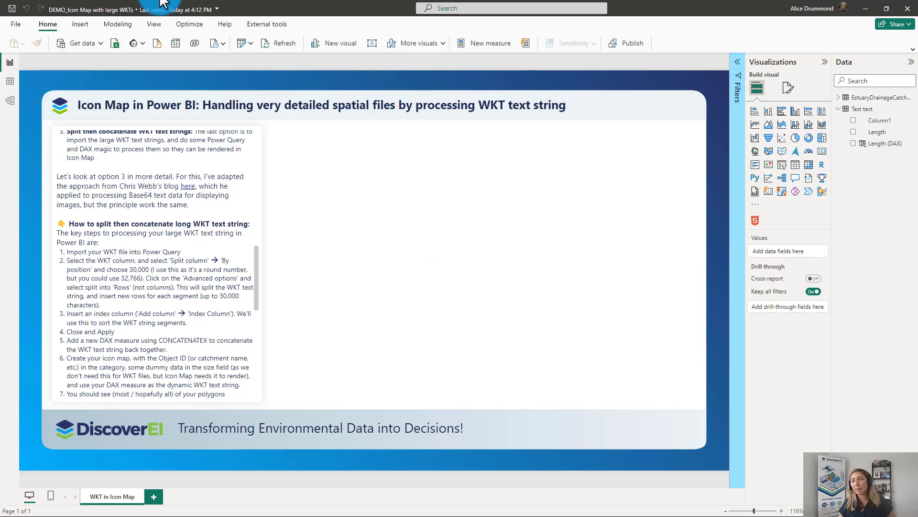
pyautogui.click(840, 98)
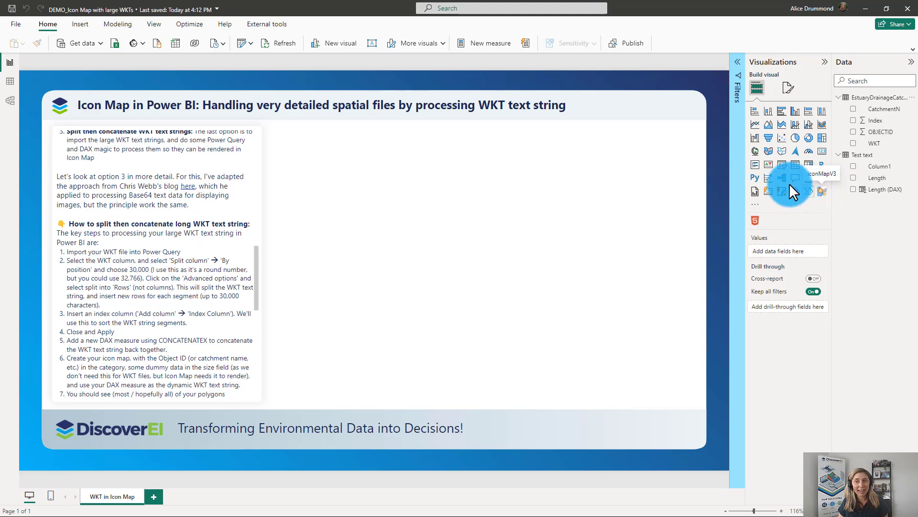
# - Search the gallery of additional Power BI visuals for Icon Map, and close the gallery without adding anything
pyautogui.click(758, 207)
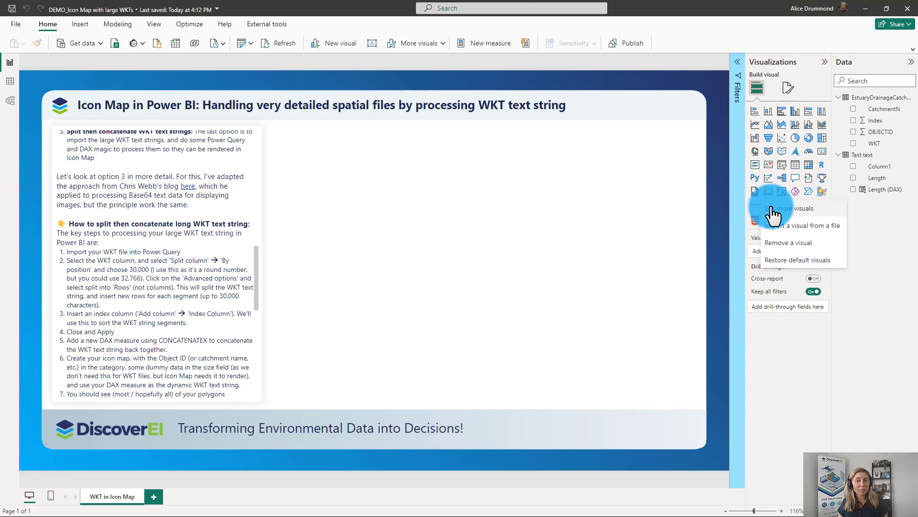
pyautogui.click(808, 209)
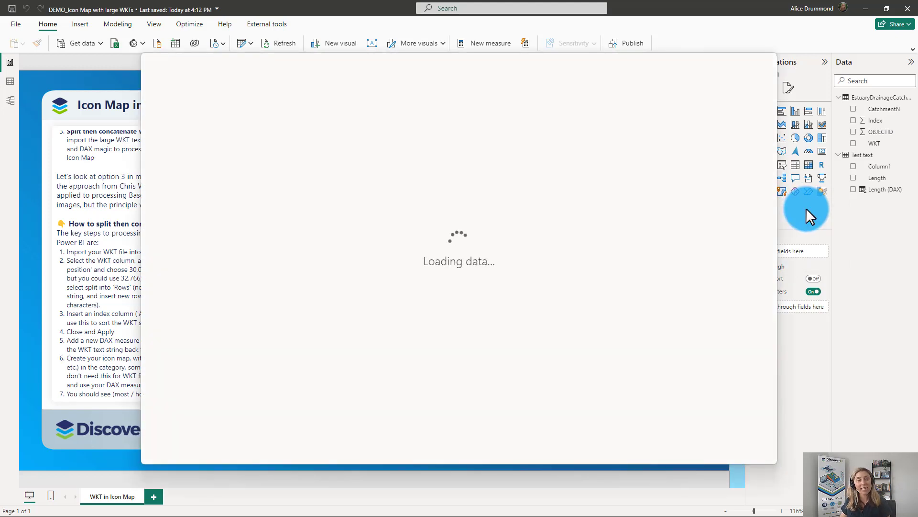
pyautogui.click(714, 124)
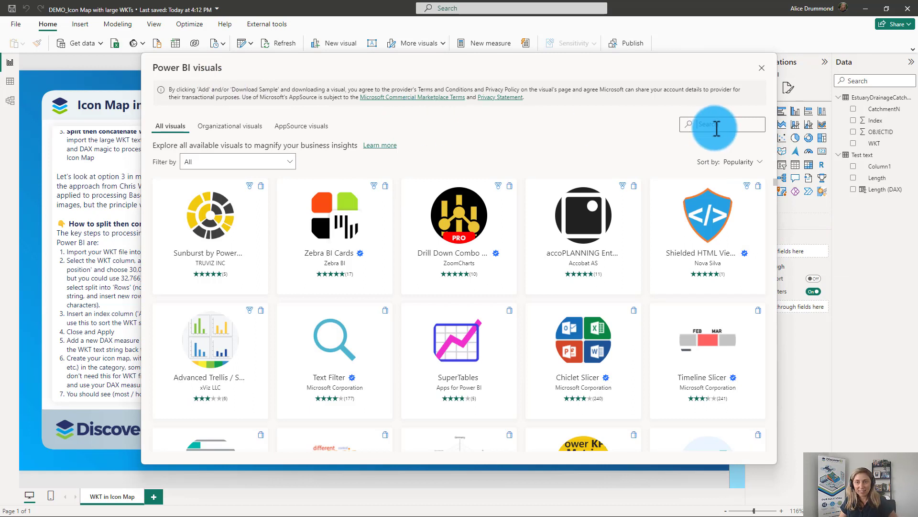
pyautogui.write('Icon')
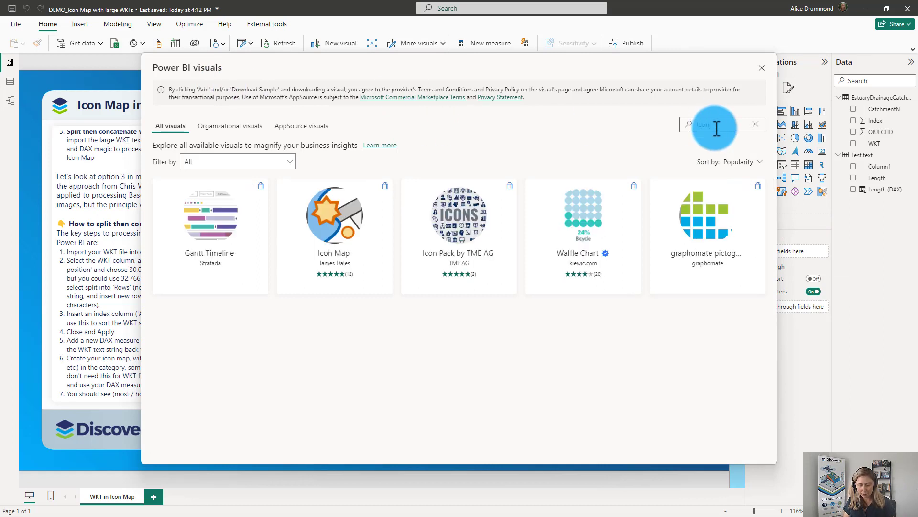
pyautogui.write(' Map')
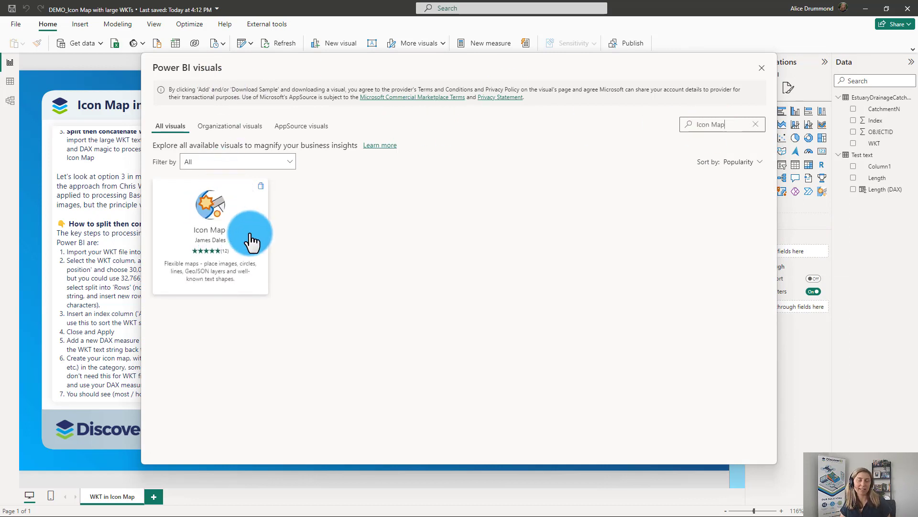
pyautogui.click(761, 67)
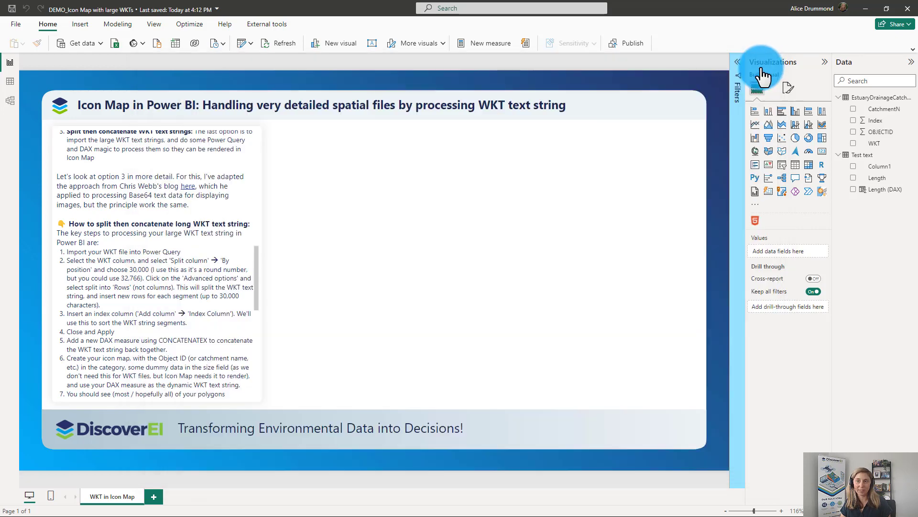
# - Fill the blank area beside the instructions with an Icon Map visual, using OBJECTID as Category and Count of OBJECTID as Size
pyautogui.click(822, 193)
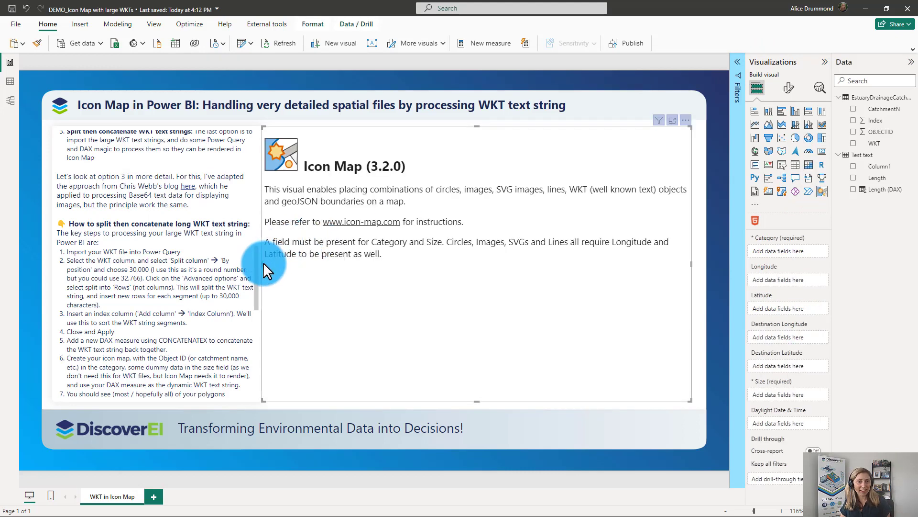
pyautogui.moveTo(262, 262); pyautogui.dragTo(271, 260)
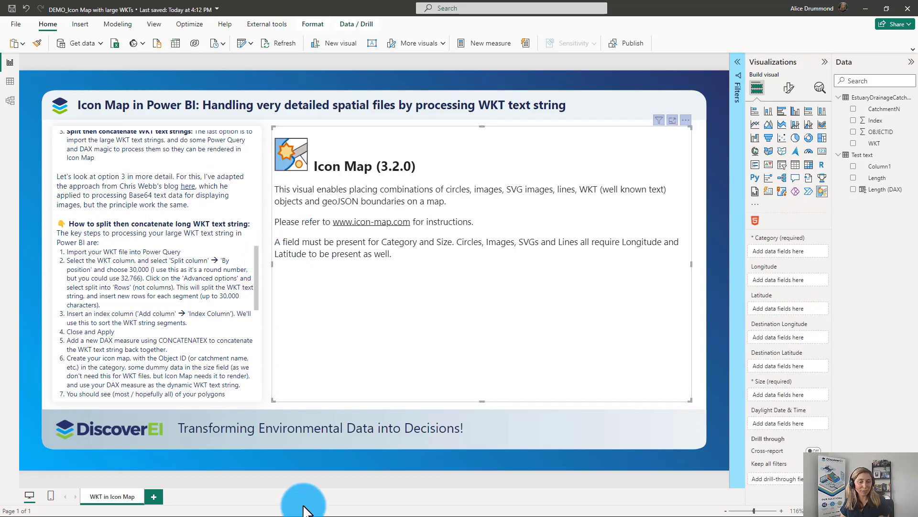
pyautogui.click(701, 343)
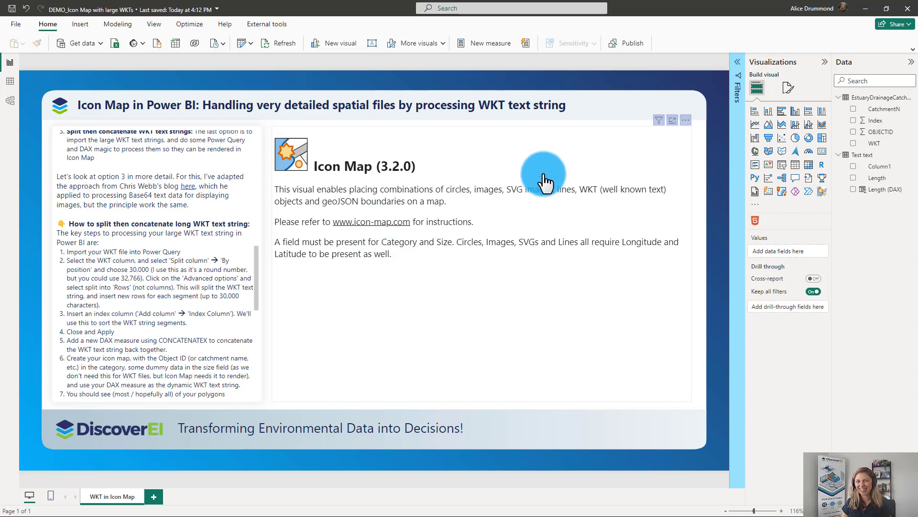
pyautogui.click(691, 259)
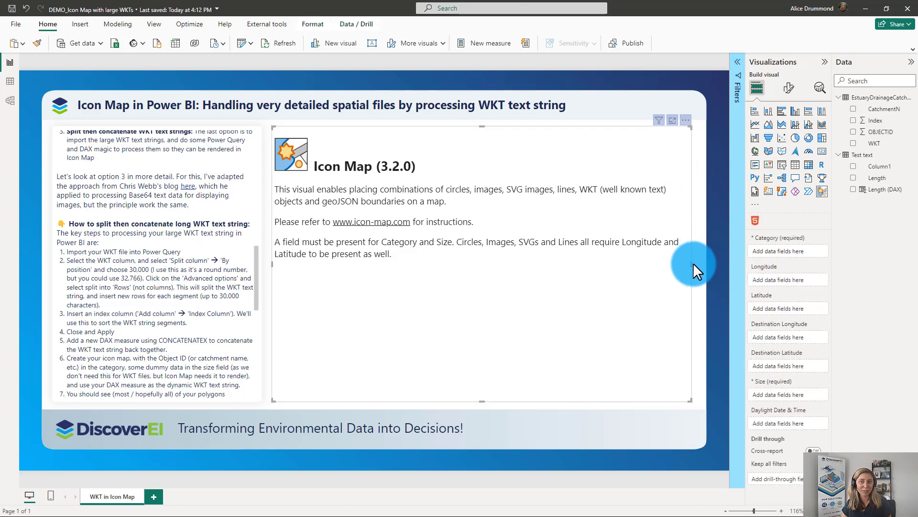
pyautogui.moveTo(697, 260); pyautogui.dragTo(701, 260)
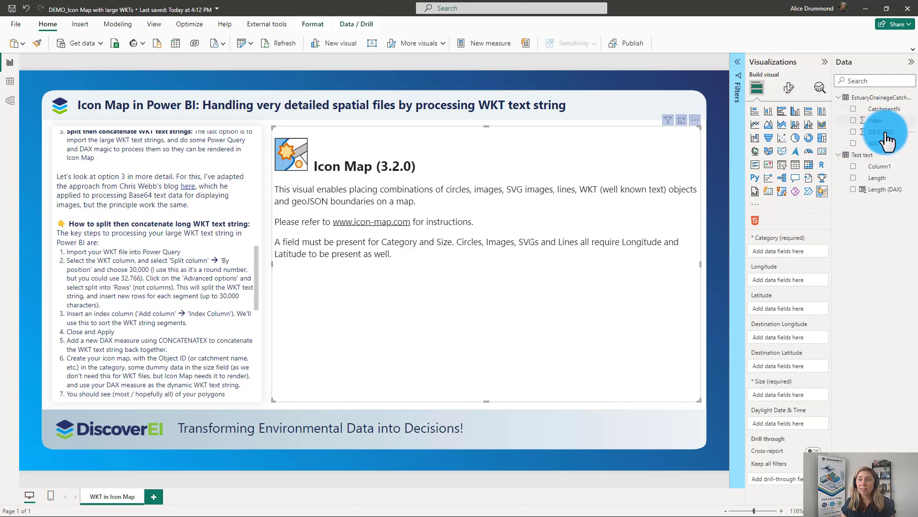
pyautogui.moveTo(888, 134); pyautogui.dragTo(801, 251)
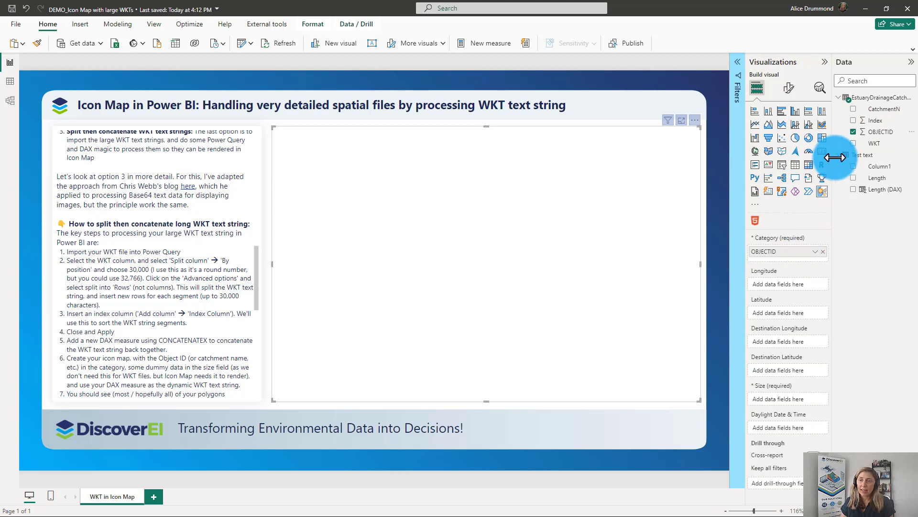
pyautogui.moveTo(882, 132); pyautogui.dragTo(785, 398)
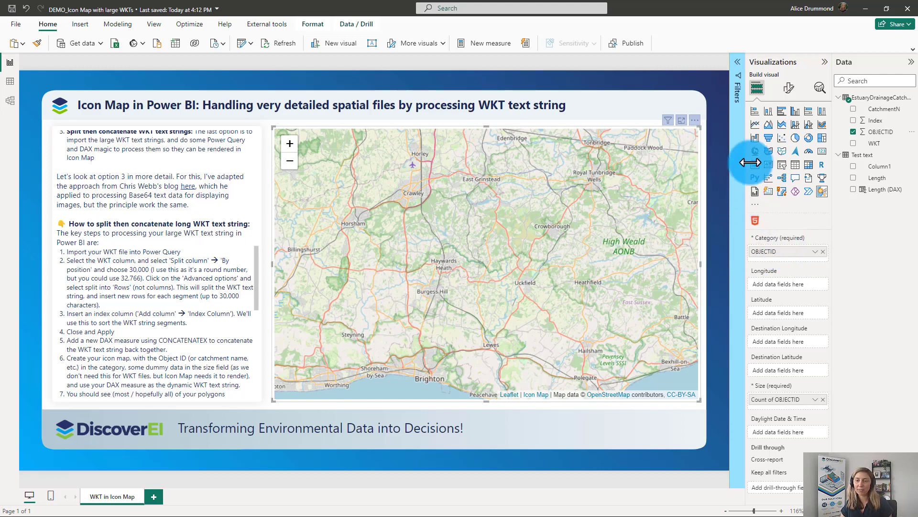
# - Base the Icon Map's Image / WKT object property on the field value First WKT and inspect the catchment polygons along the coast
pyautogui.click(789, 89)
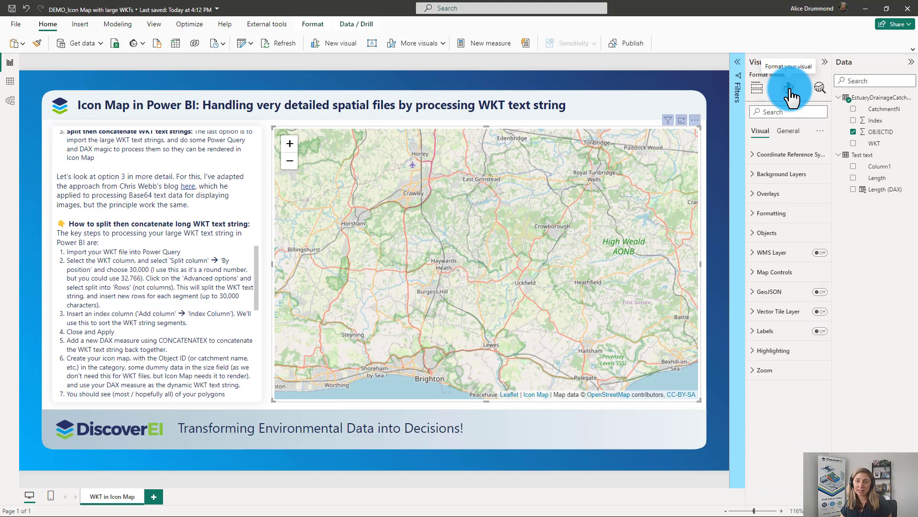
pyautogui.click(756, 234)
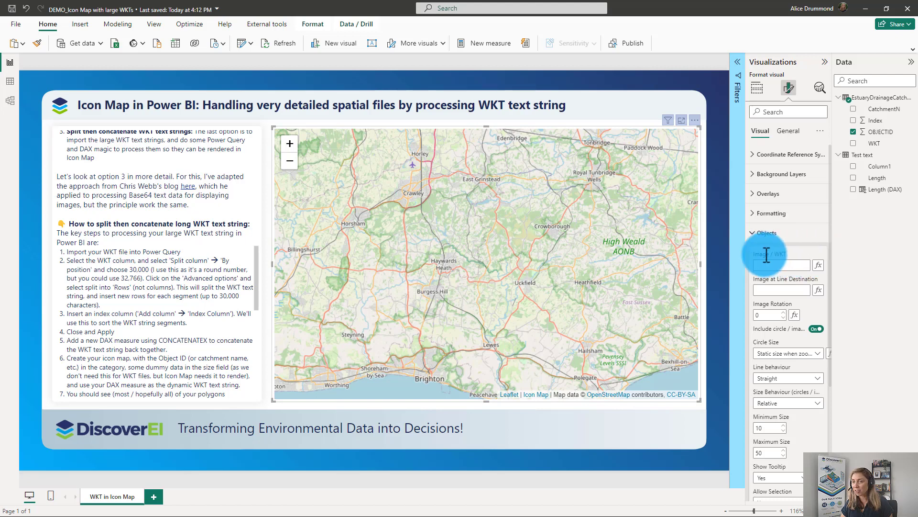
pyautogui.click(818, 266)
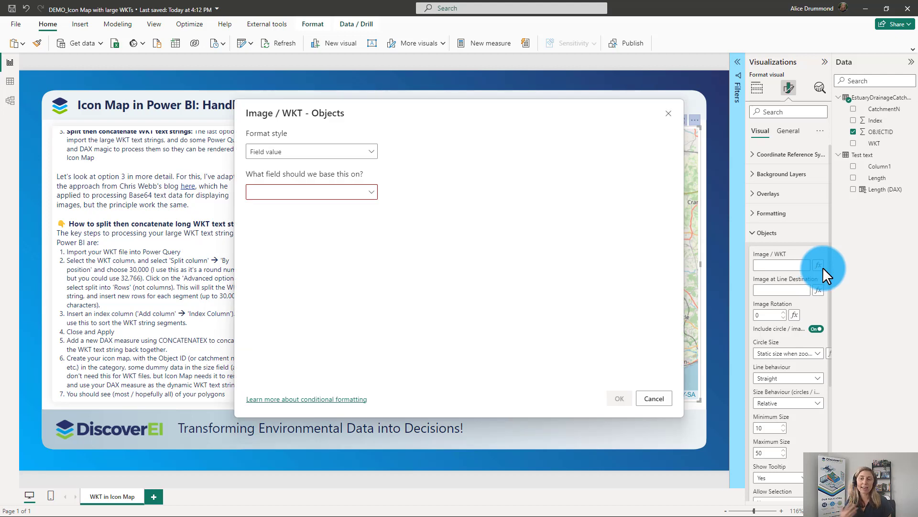
pyautogui.click(280, 190)
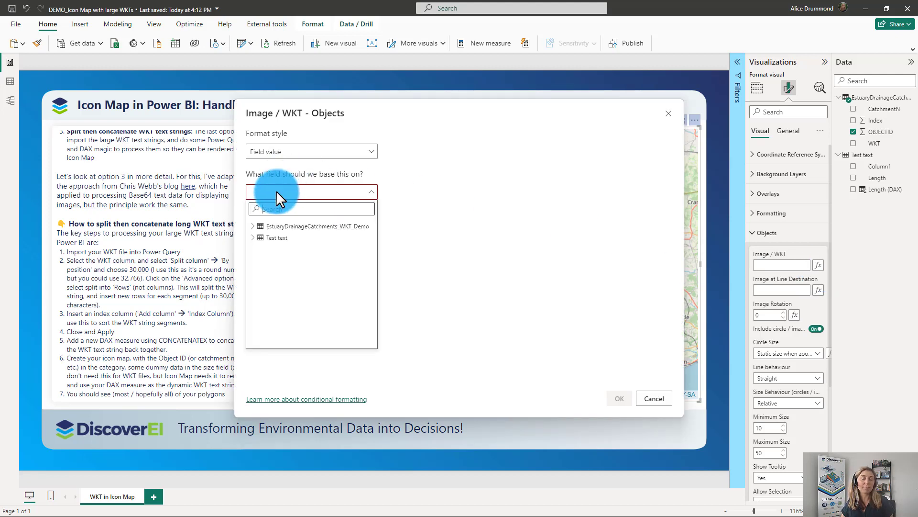
pyautogui.click(253, 227)
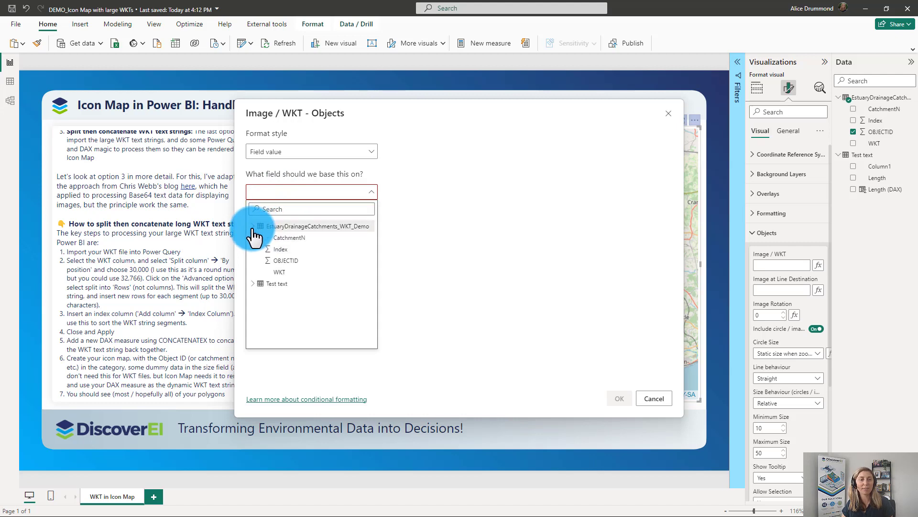
pyautogui.click(282, 272)
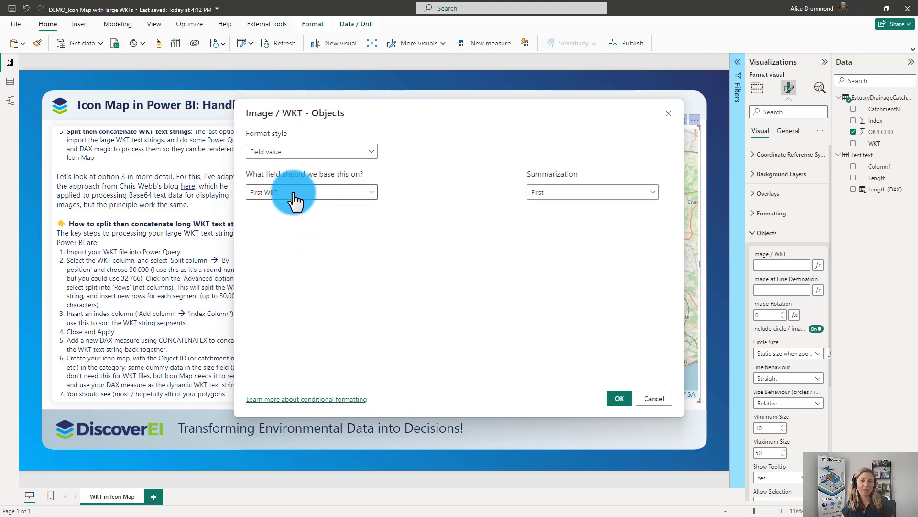
pyautogui.click(621, 400)
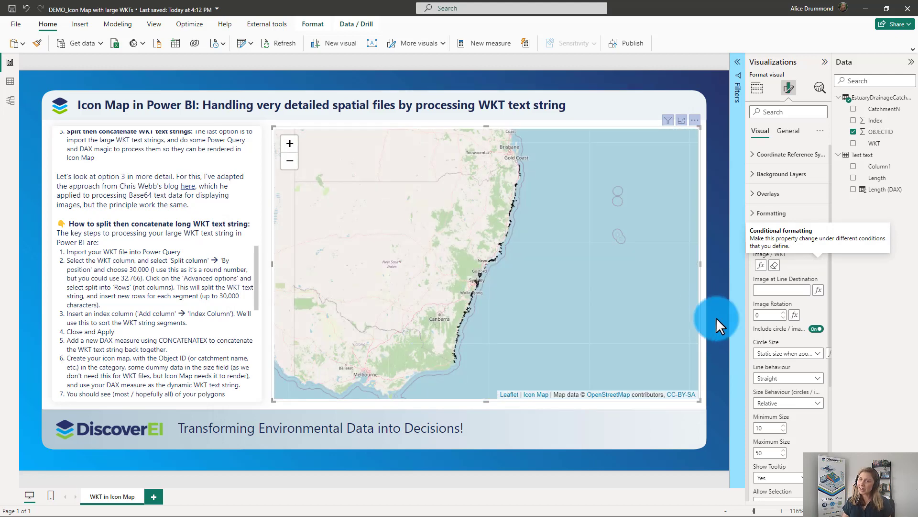
pyautogui.moveTo(492, 261)
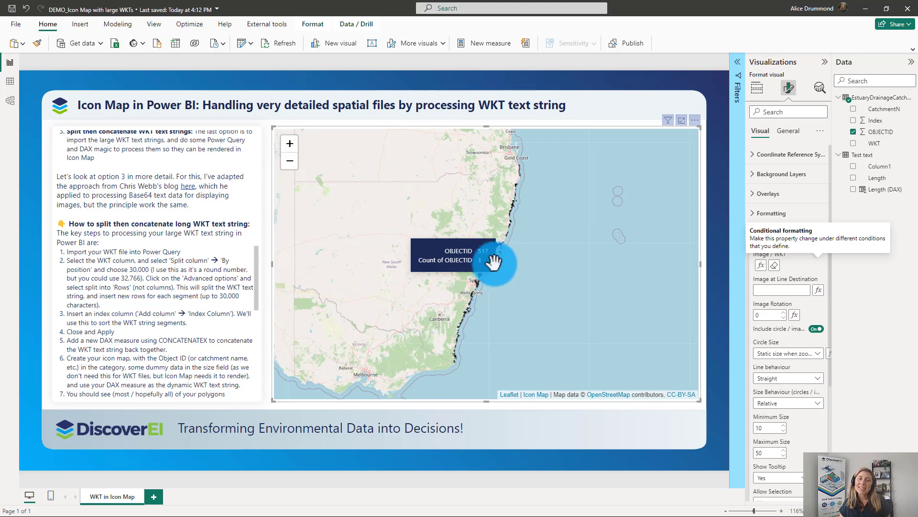
pyautogui.scroll(5, 493, 261)
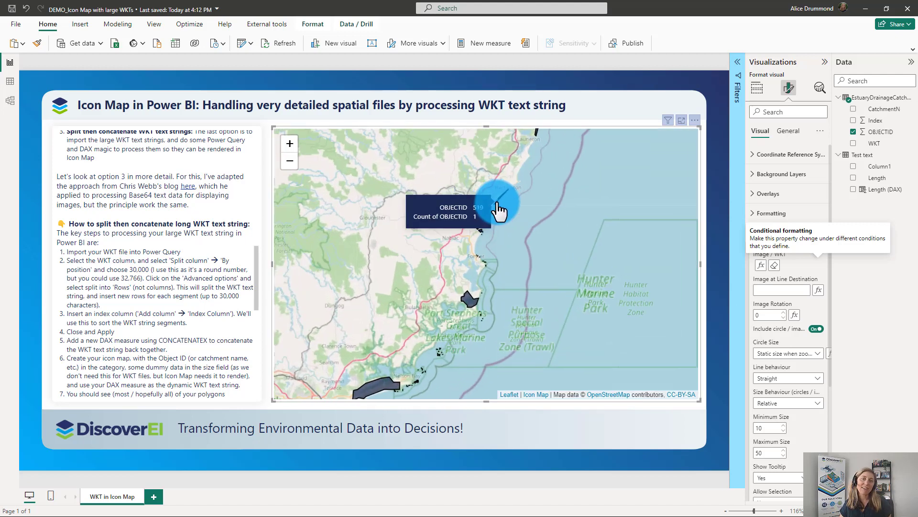
# - Narrow the Icon Map and fill the space beside it with a table visual of CatchmentN and Count of OBJECTID
pyautogui.scroll(2, 498, 209)
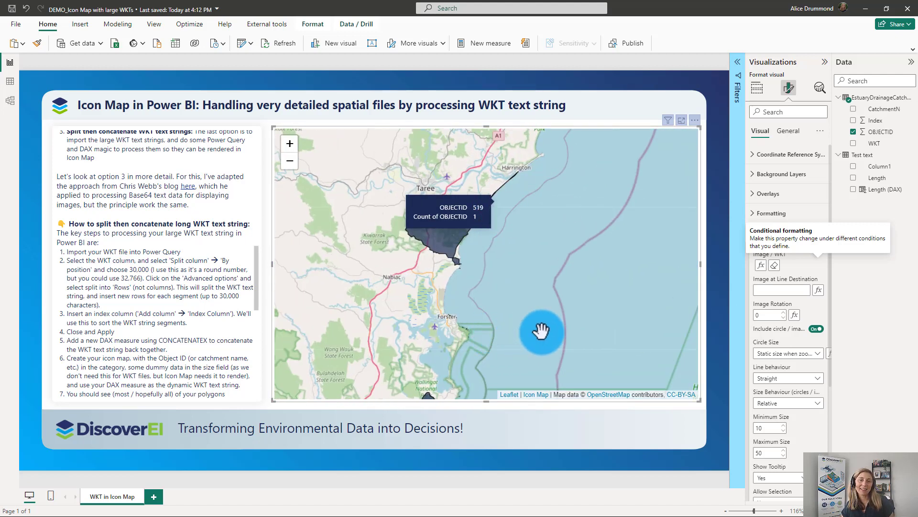
pyautogui.scroll(-1, 541, 330)
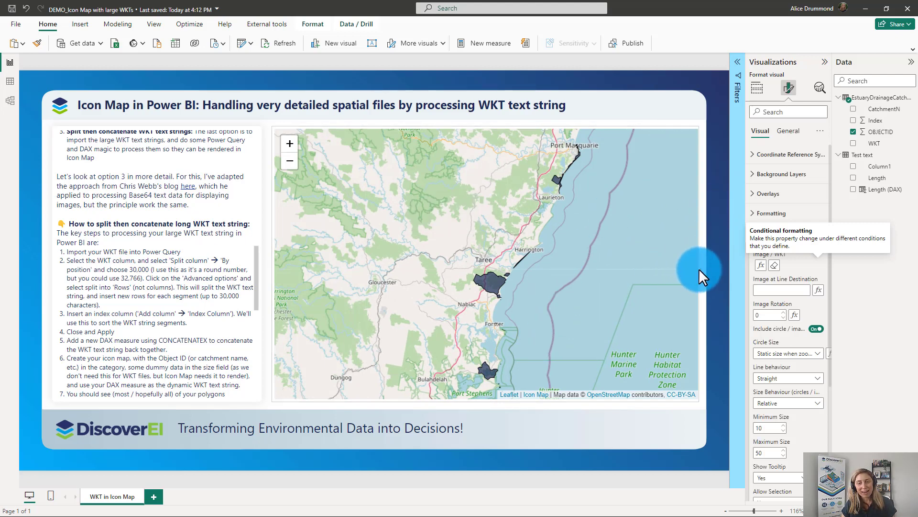
pyautogui.moveTo(689, 268); pyautogui.dragTo(632, 260)
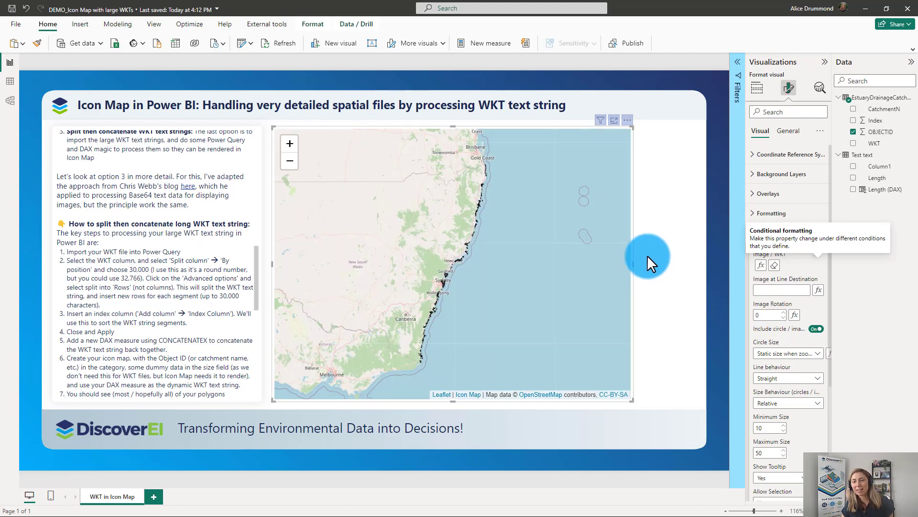
pyautogui.click(648, 255)
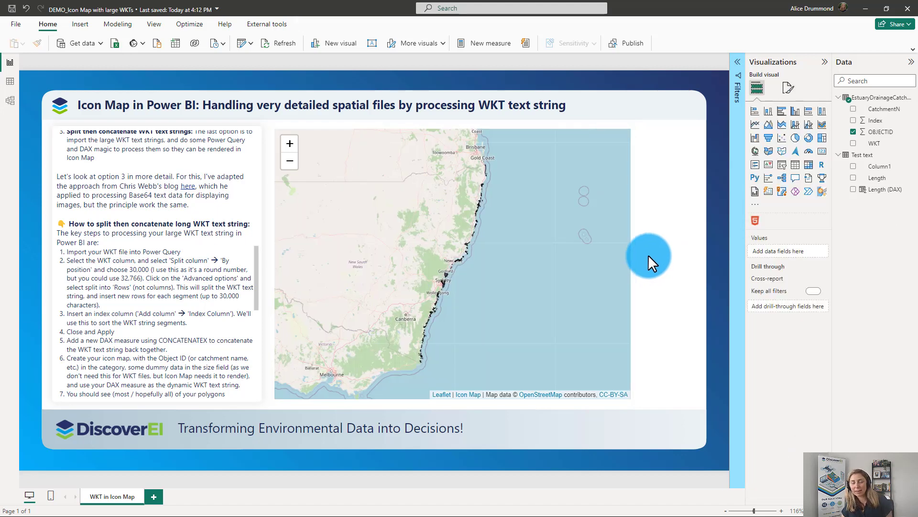
pyautogui.click(796, 166)
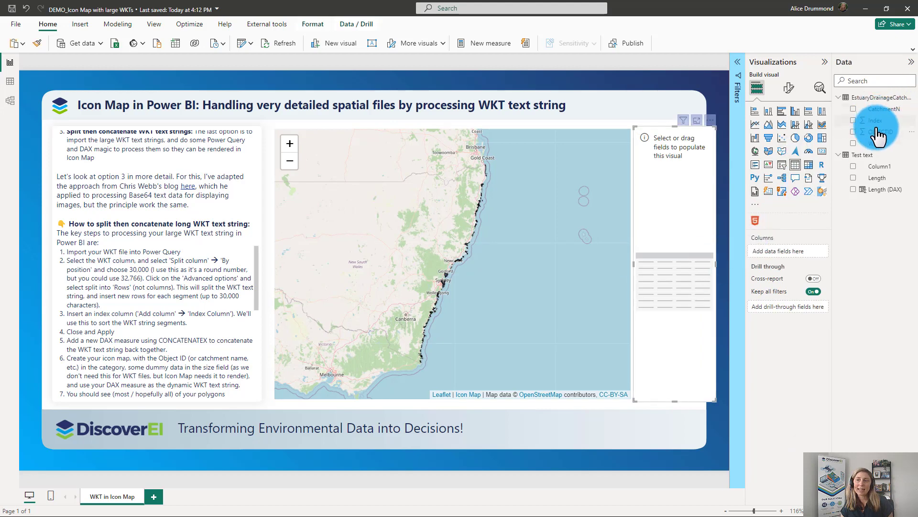
pyautogui.moveTo(875, 106); pyautogui.dragTo(784, 256)
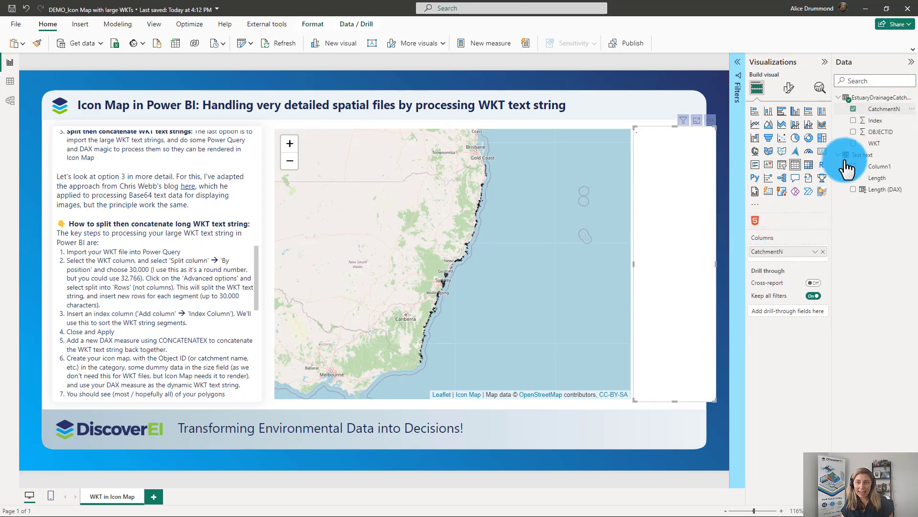
pyautogui.moveTo(880, 132); pyautogui.dragTo(775, 258)
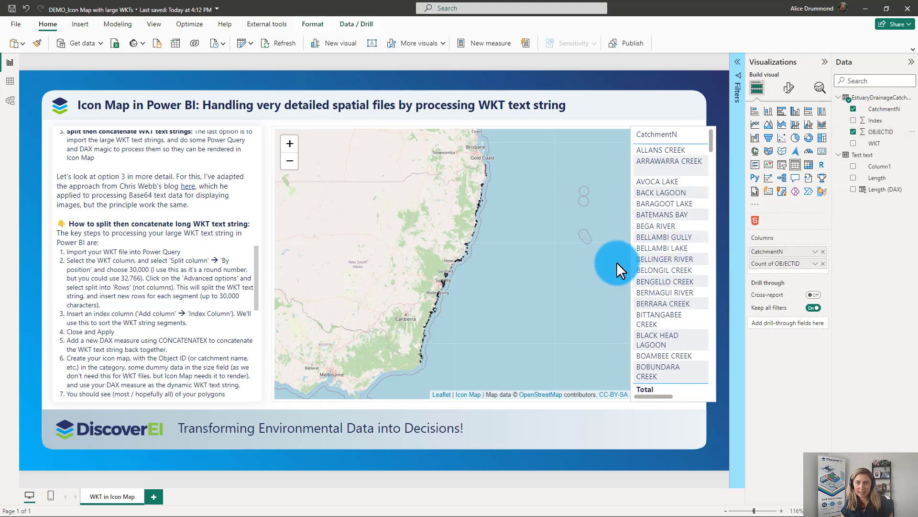
# - Widen the catchment table over the map, tighten its columns and sort it ascending by Count of OBJECTID
pyautogui.moveTo(616, 262); pyautogui.dragTo(558, 266)
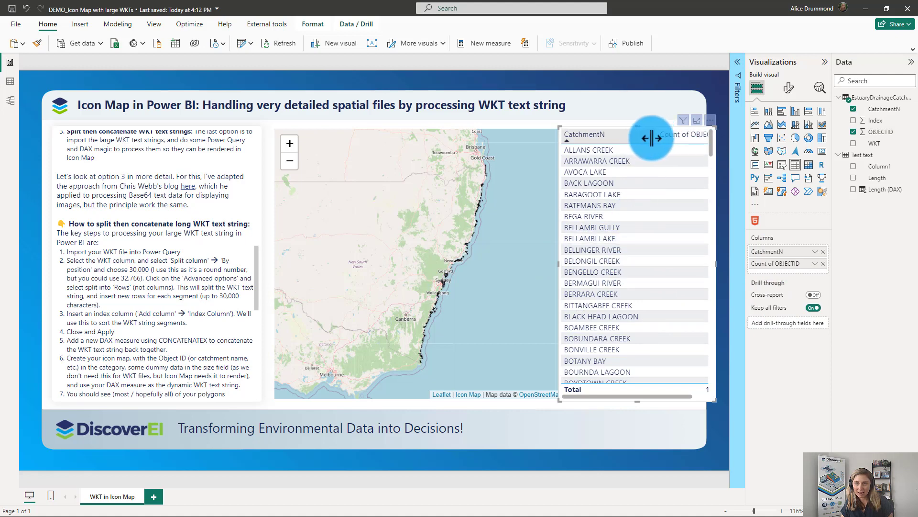
pyautogui.moveTo(652, 137); pyautogui.dragTo(625, 139)
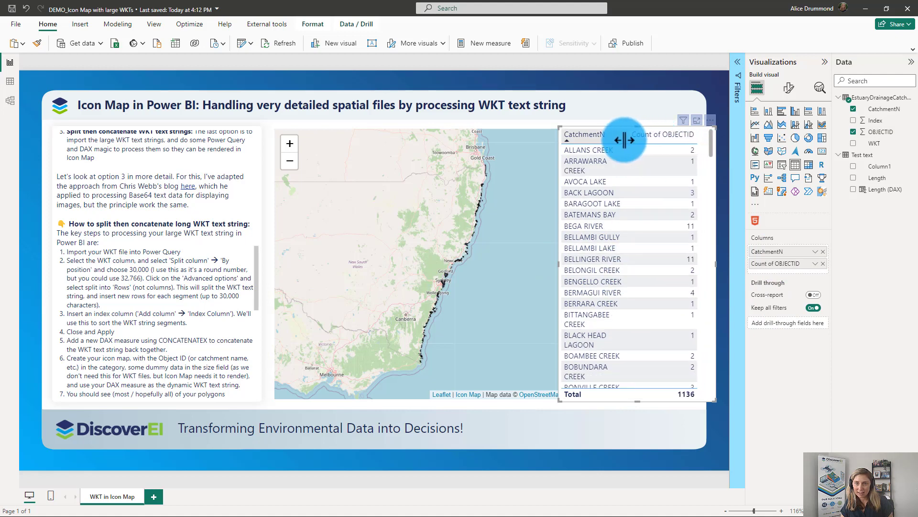
pyautogui.click(683, 141)
pyautogui.click(649, 138)
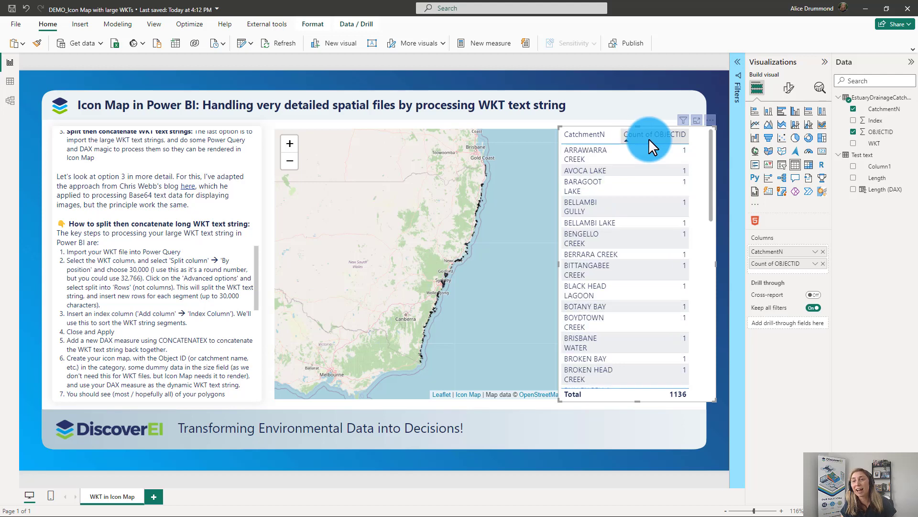
# - Select ARRAWARRA CREEK and edit the visual interactions so the catchment table filters the Icon Map, keeping both table columns in view
pyautogui.click(597, 162)
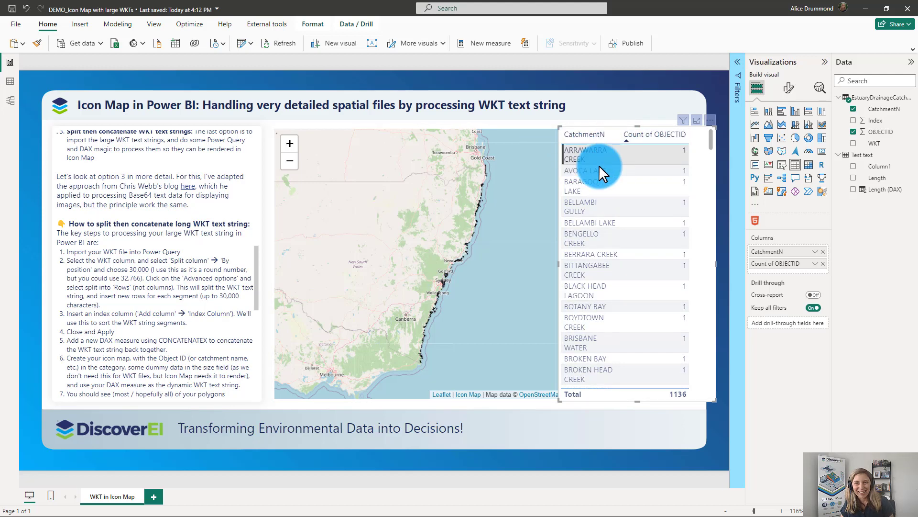
pyautogui.keyDown('ctrl'); pyautogui.click(604, 184); pyautogui.keyUp('ctrl')
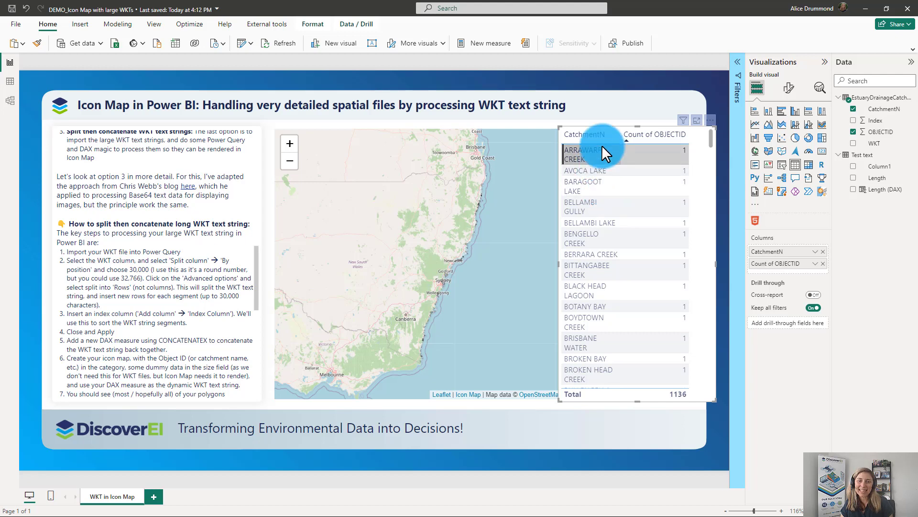
pyautogui.click(313, 24)
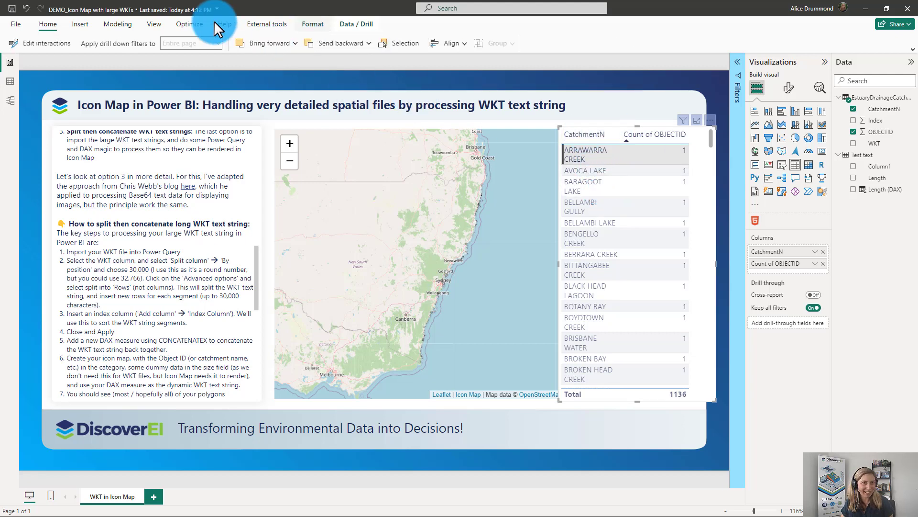
pyautogui.click(37, 40)
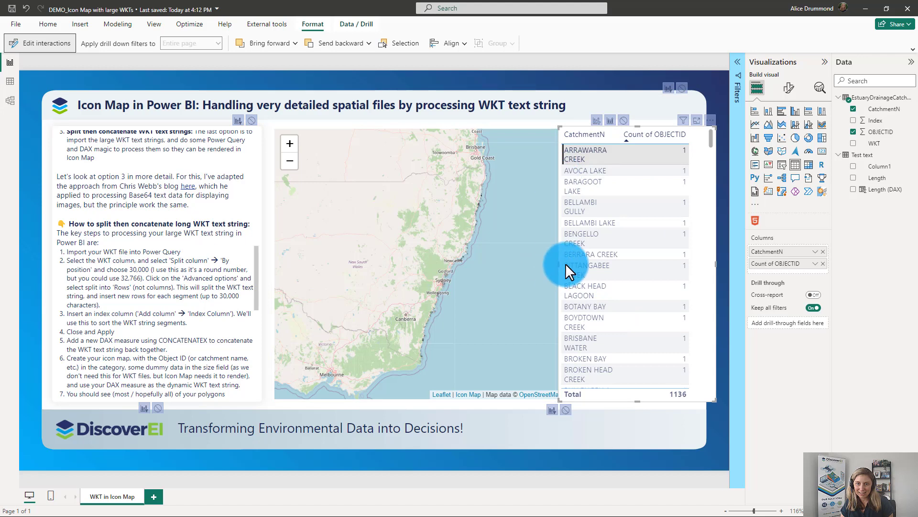
pyautogui.moveTo(566, 264); pyautogui.dragTo(644, 264)
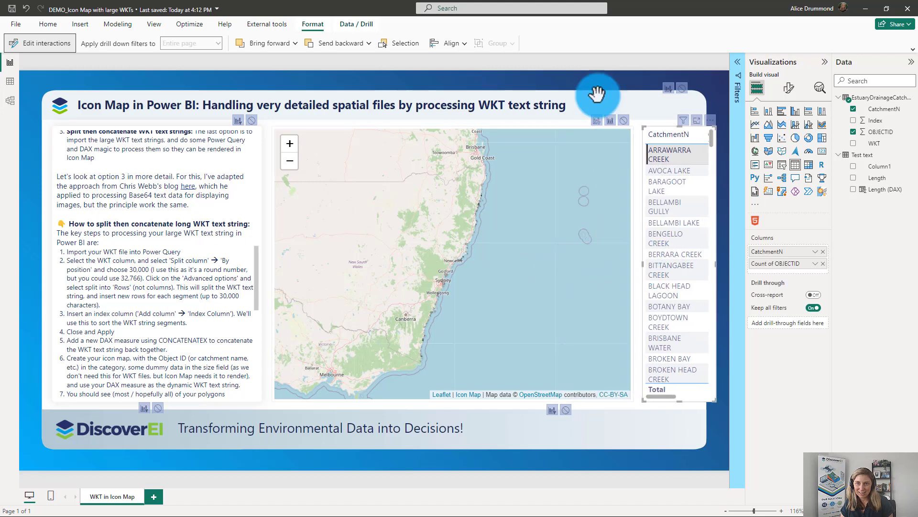
pyautogui.click(596, 120)
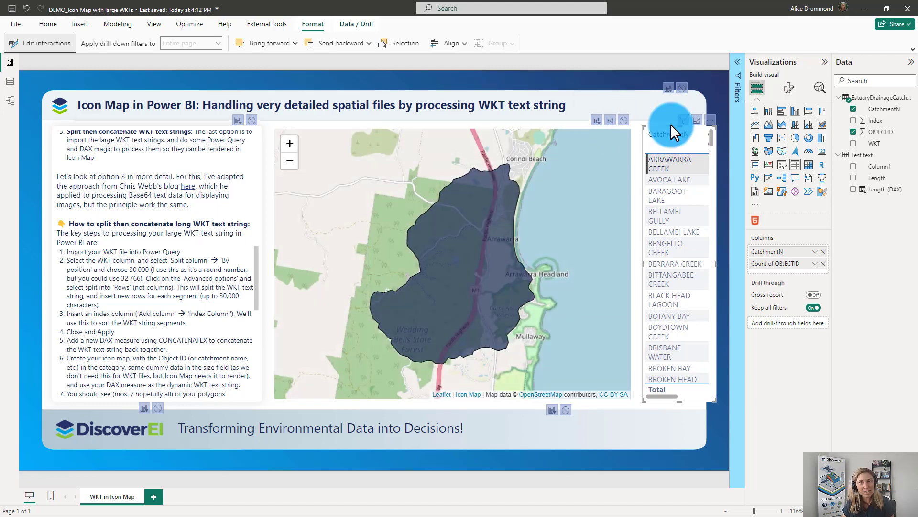
pyautogui.moveTo(636, 263); pyautogui.dragTo(568, 263)
# - Check how the Icon Map renders a single-row catchment, BLACK HEAD LAGOON, and a two-row catchment, CULLENDULLA CREEK
pyautogui.click(590, 282)
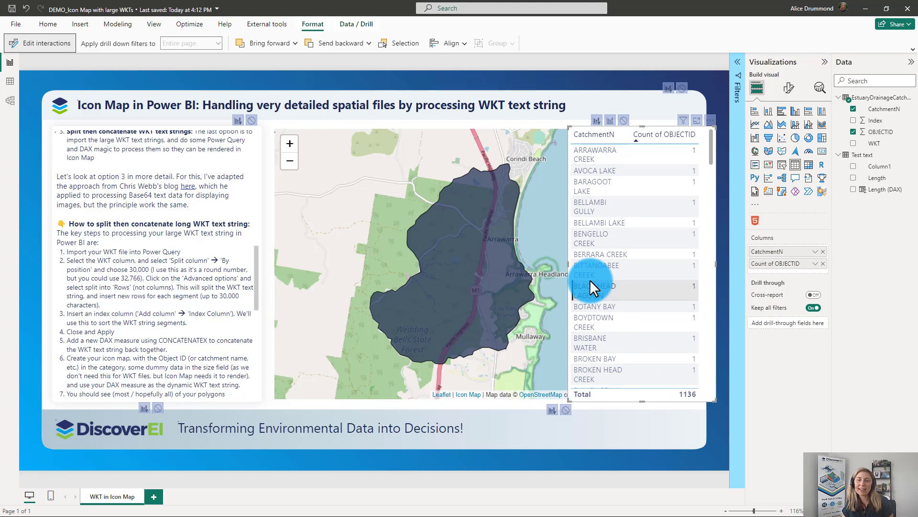
pyautogui.scroll(-3, 597, 268)
pyautogui.scroll(-20, 598, 268)
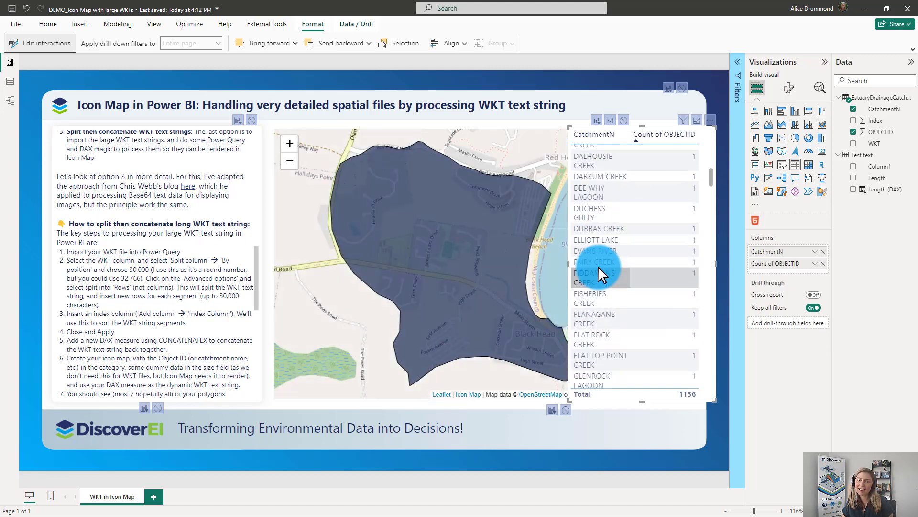
pyautogui.scroll(-10, 598, 266)
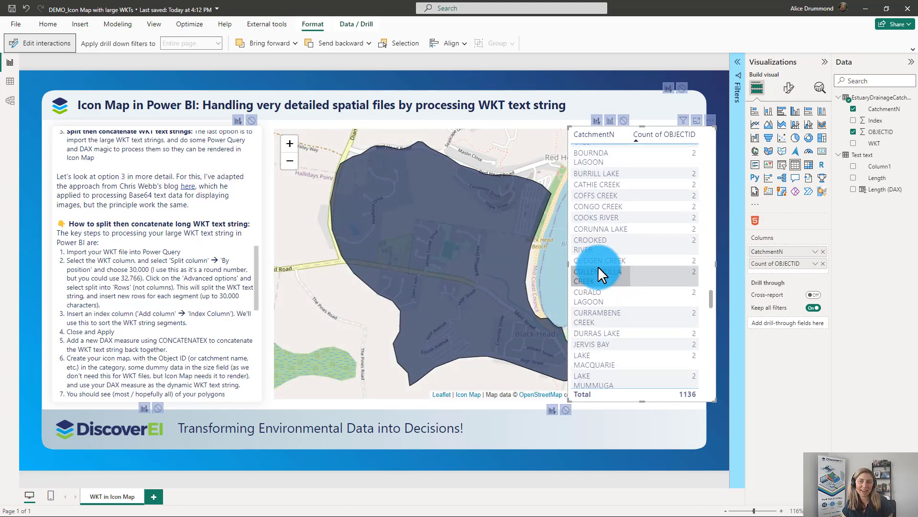
pyautogui.click(598, 262)
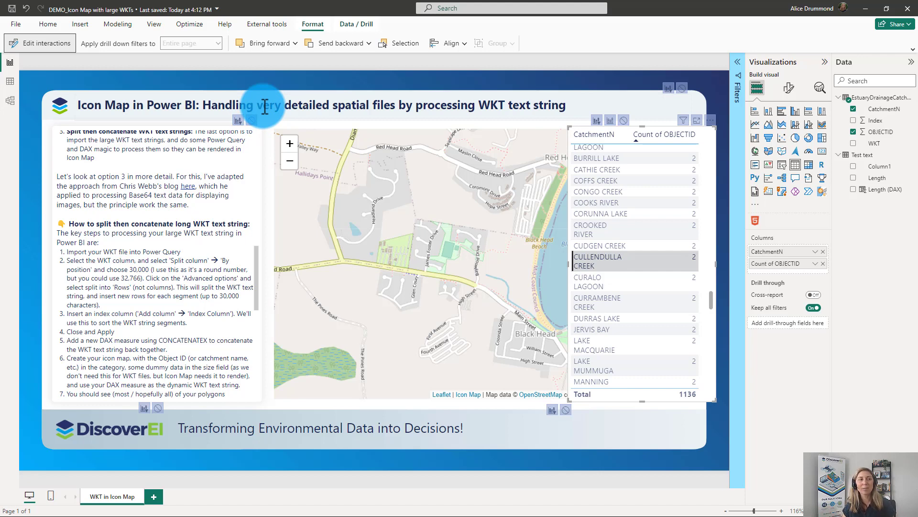
# - Stop editing interactions and narrow the Icon Map so it ends where the catchment table begins
pyautogui.click(46, 43)
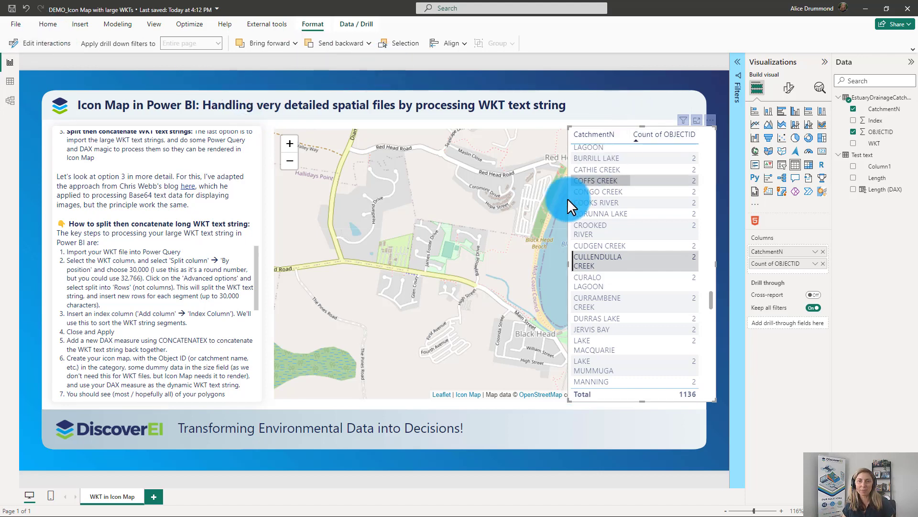
pyautogui.click(572, 263)
pyautogui.click(519, 124)
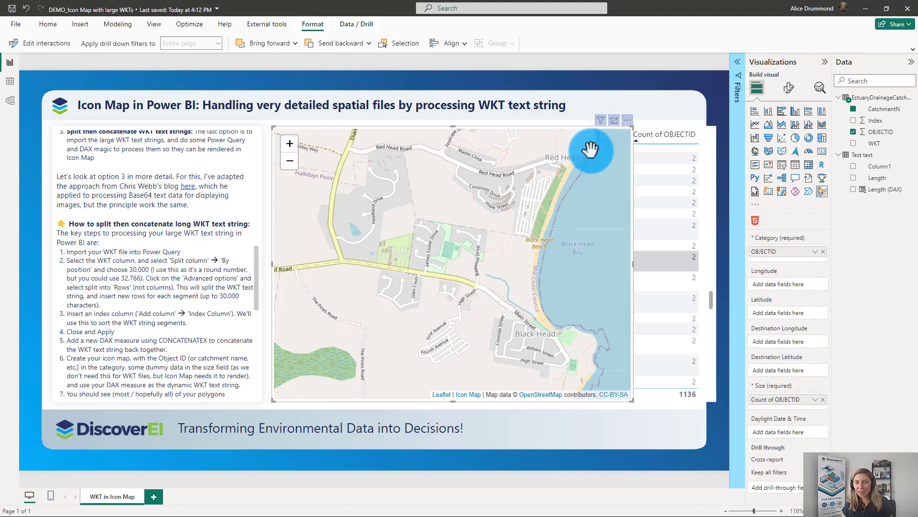
pyautogui.moveTo(633, 268); pyautogui.dragTo(559, 257)
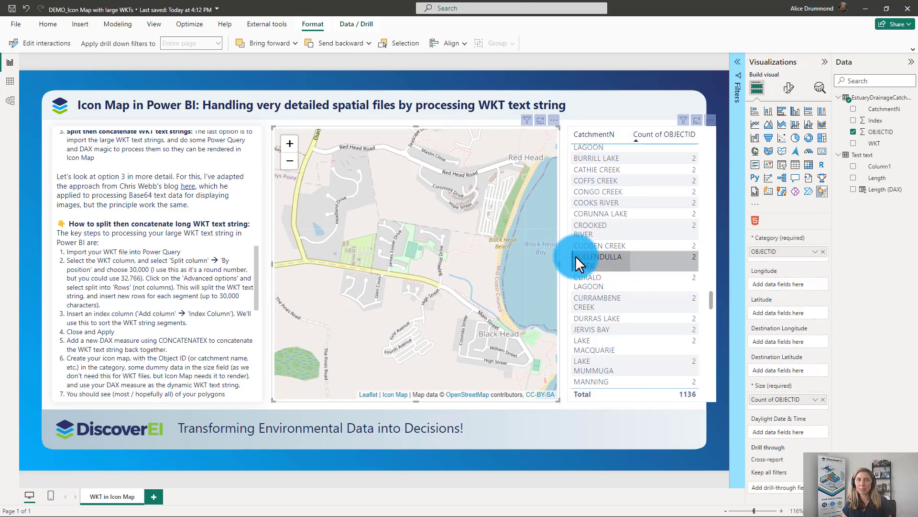
pyautogui.click(735, 184)
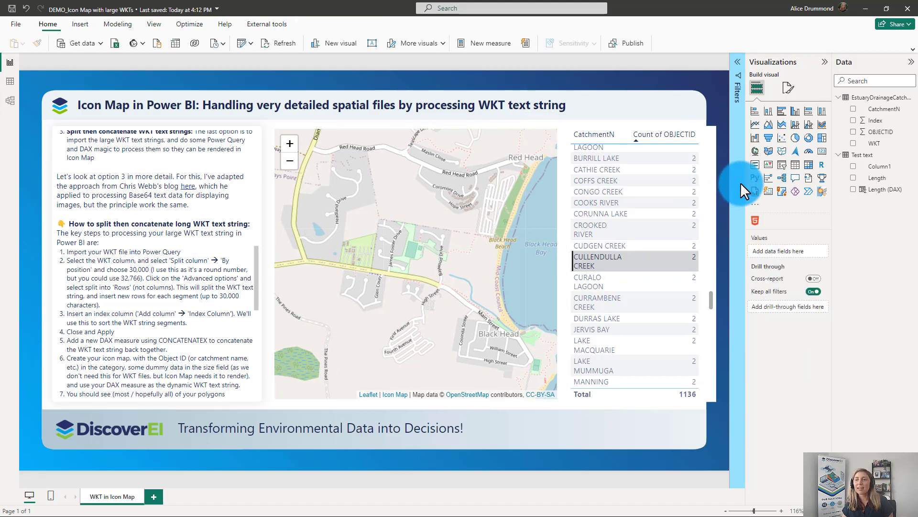
# - Create a new measure in the EstuaryDrainageCatchments_WKT_Demo table and name it "concatenated WKT"
pyautogui.click(884, 97)
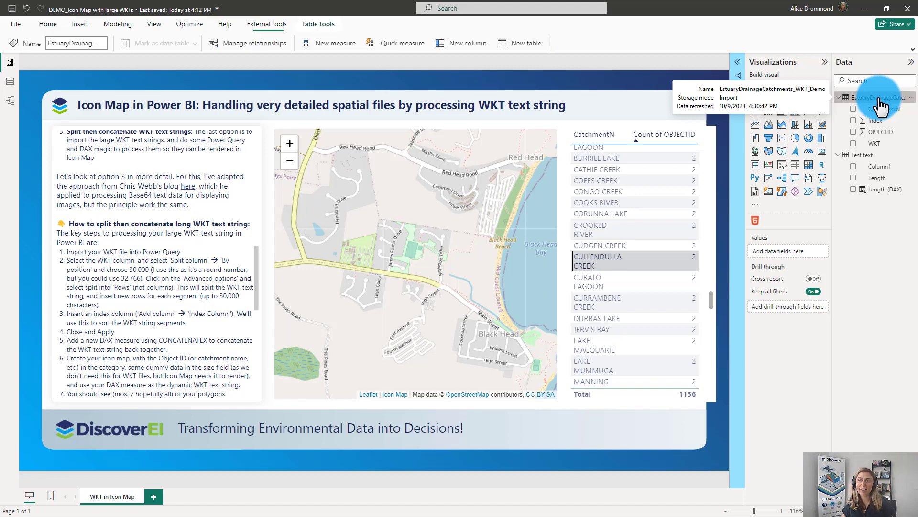
pyautogui.rightClick(884, 98)
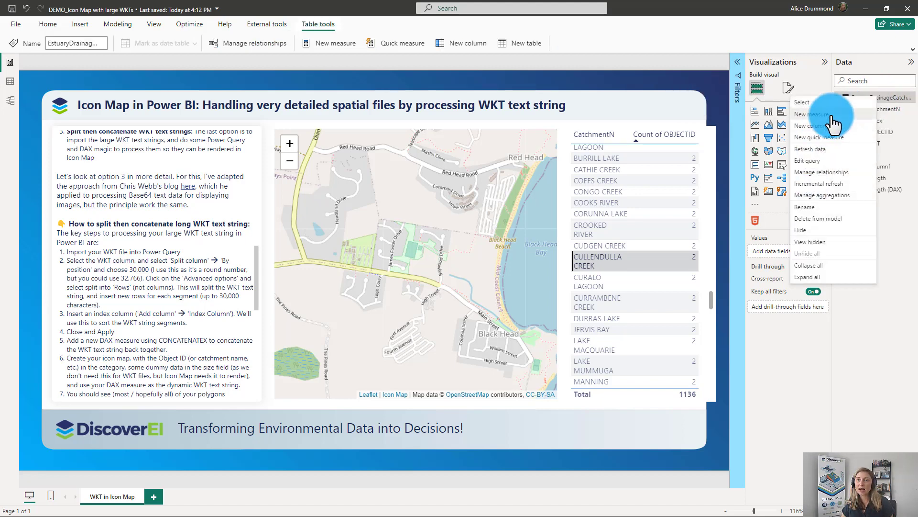
pyautogui.click(880, 98)
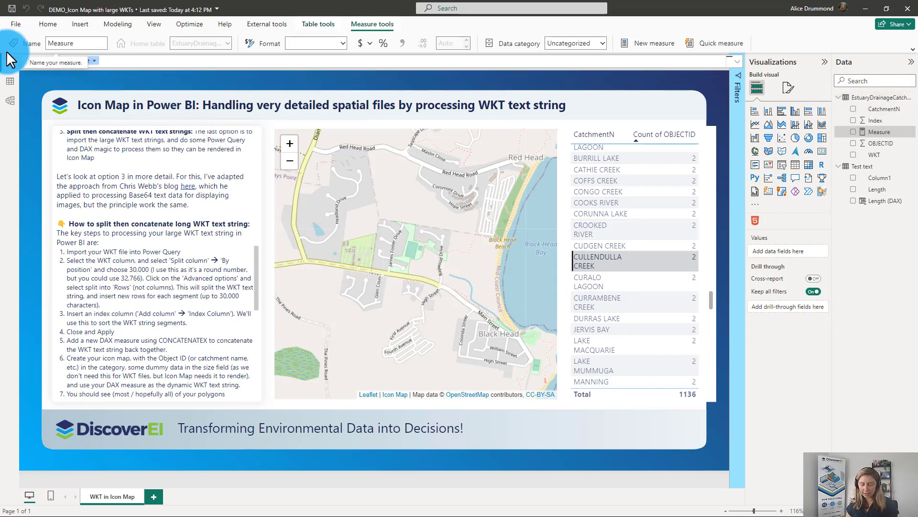
pyautogui.press('BackSpace')
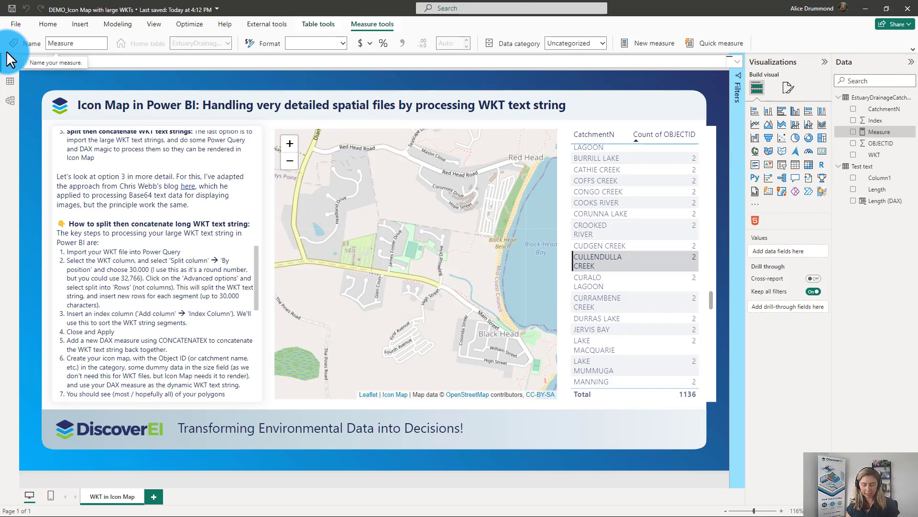
pyautogui.write('Concatenated WKT = ')
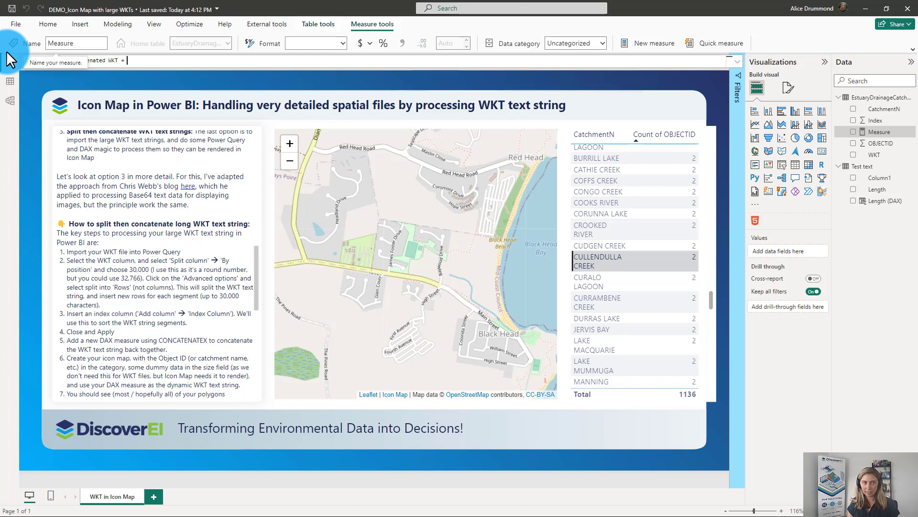
# - Start the measure's formula with CONCATENATEX over the EstuaryDrainageCatchments_WKT_Demo table, using its WKT column as the expression
pyautogui.write('con')
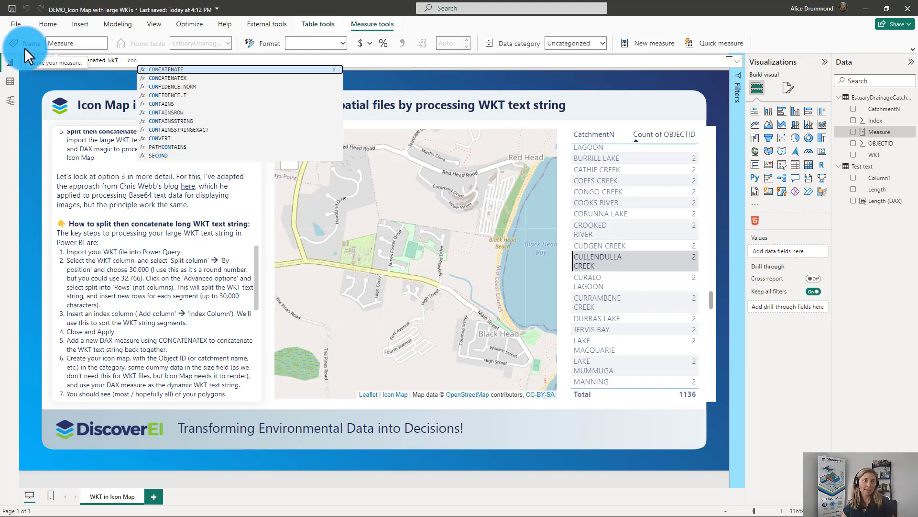
pyautogui.click(179, 80)
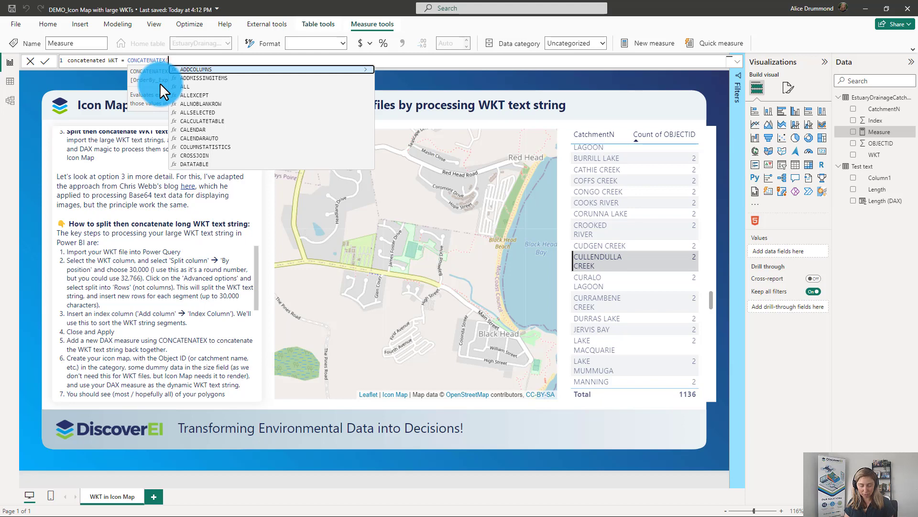
pyautogui.write('est')
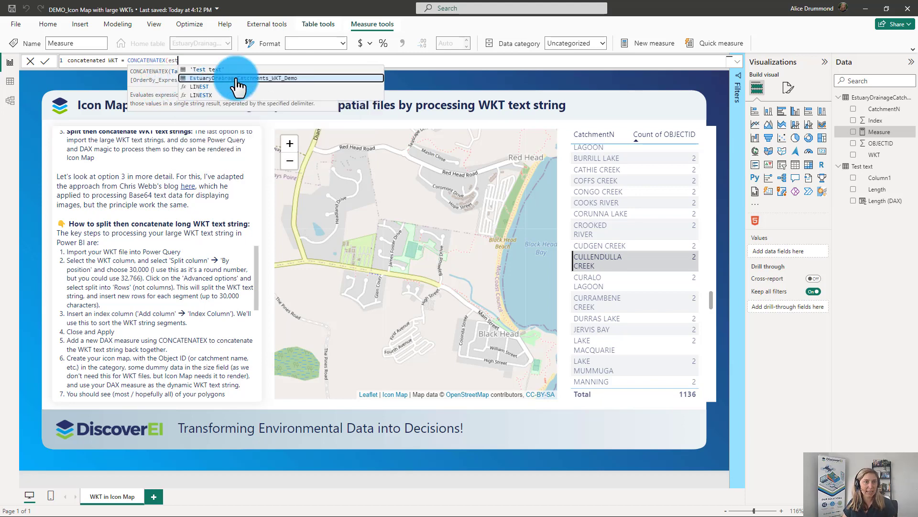
pyautogui.click(287, 78)
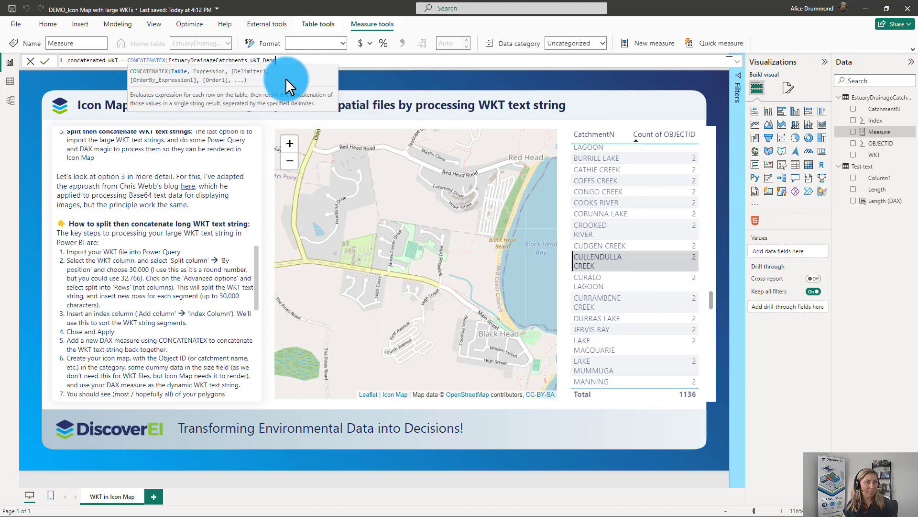
pyautogui.write(',')
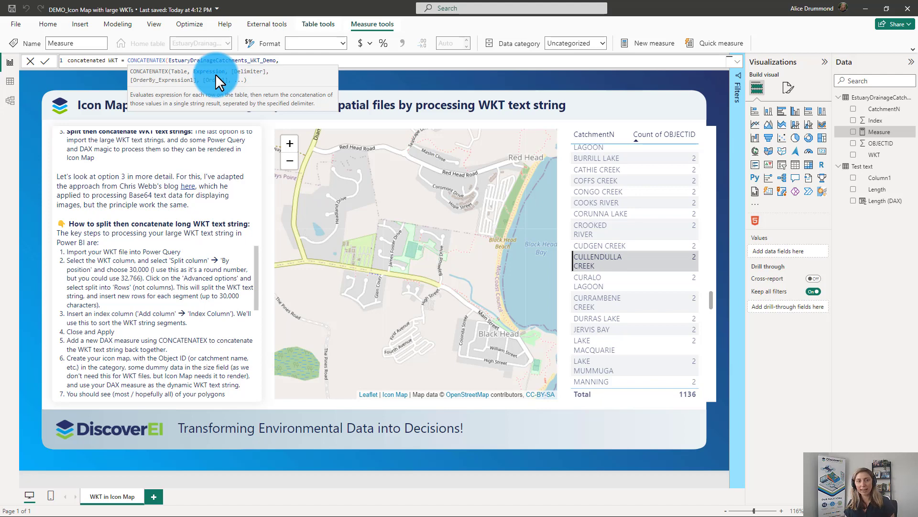
pyautogui.write('wkt')
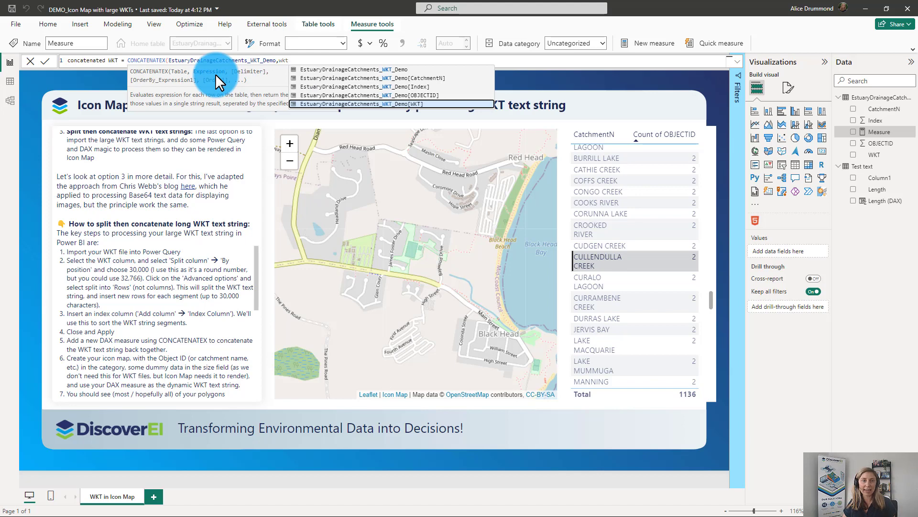
pyautogui.click(380, 104)
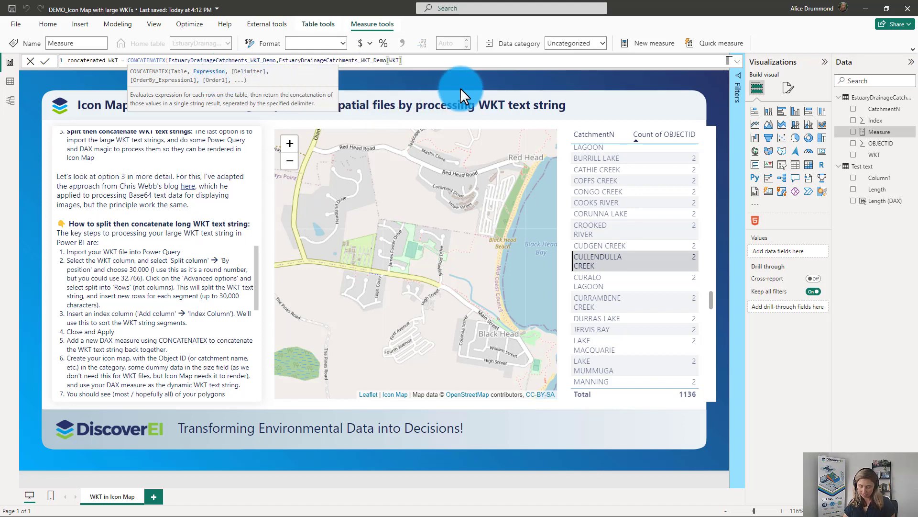
# - Complete the CONCATENATEX formula with an empty delimiter and ordering by EstuaryDrainageCatchments_WKT_Demo[Index] ASC, and commit the measure
pyautogui.write(',')
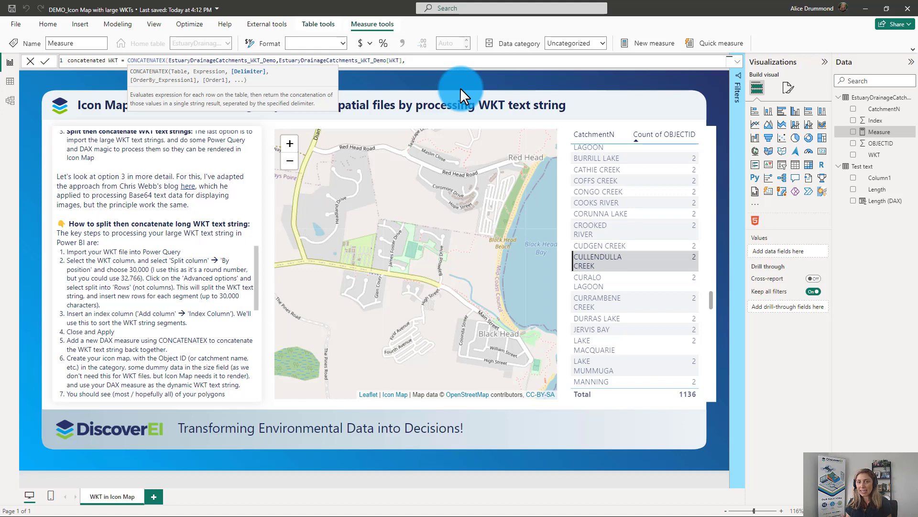
pyautogui.write(',')
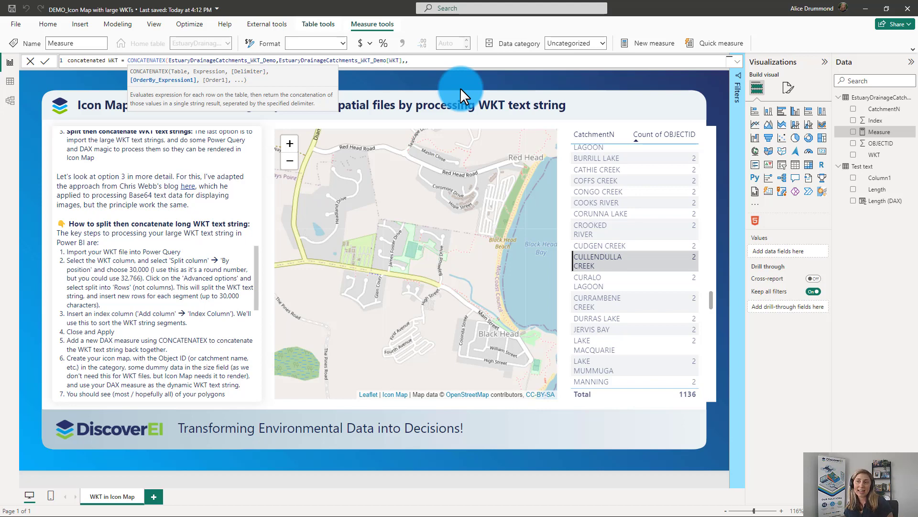
pyautogui.write('in')
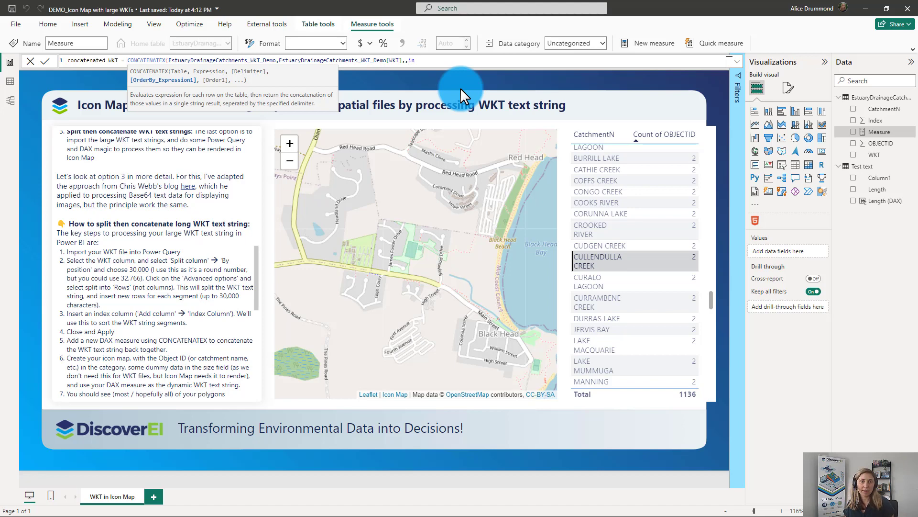
pyautogui.write('de')
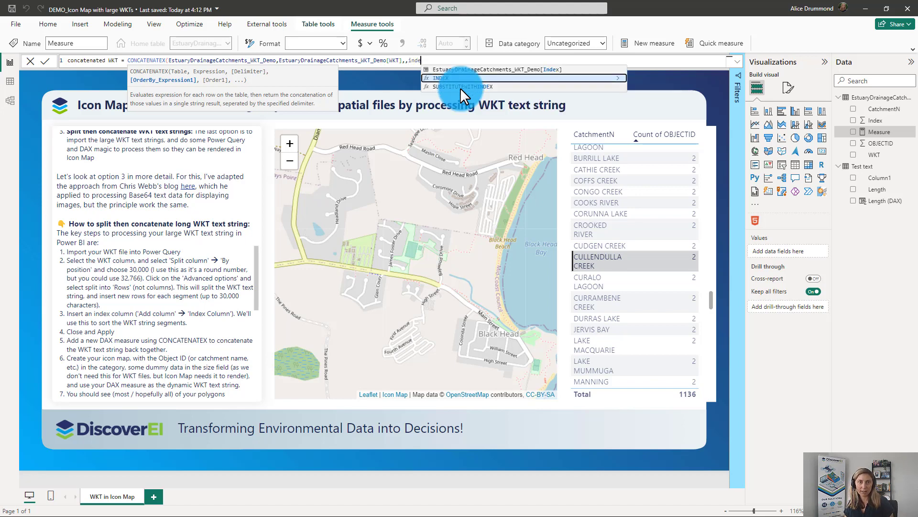
pyautogui.press('Up')
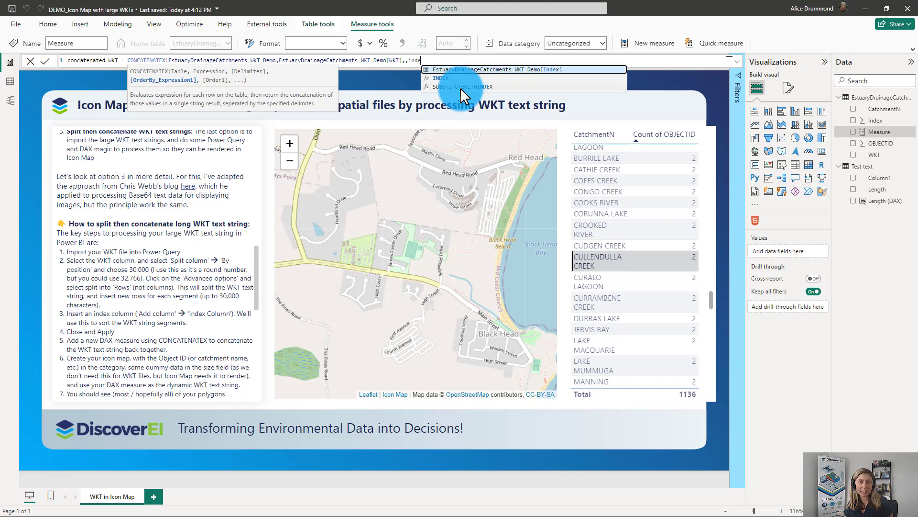
pyautogui.press('Tab')
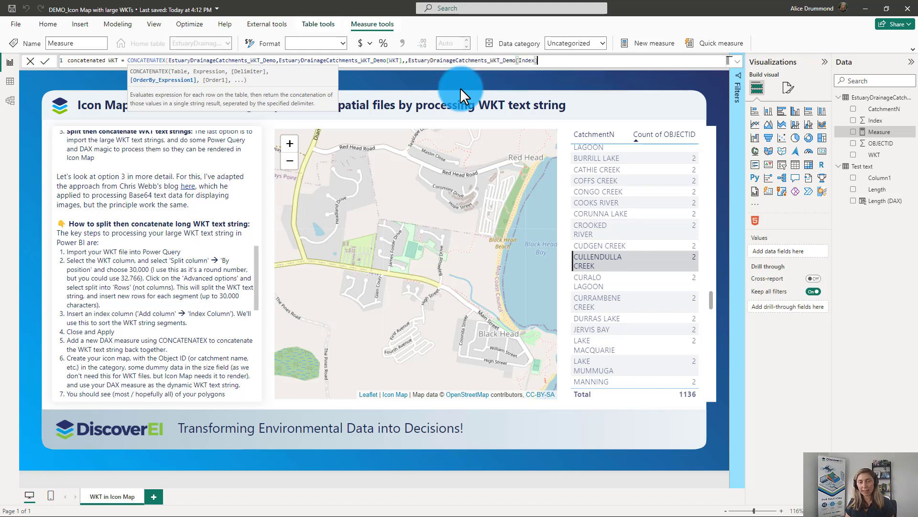
pyautogui.write(',')
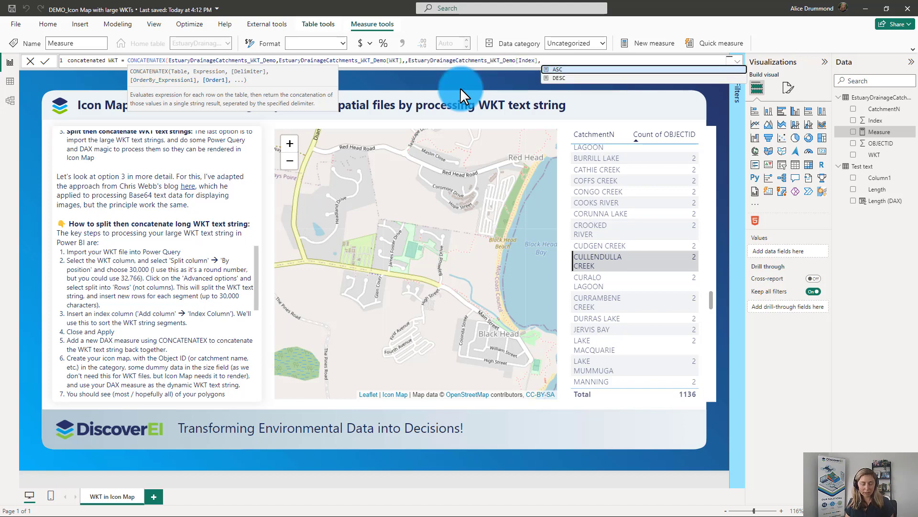
pyautogui.write('A')
pyautogui.press('Tab')
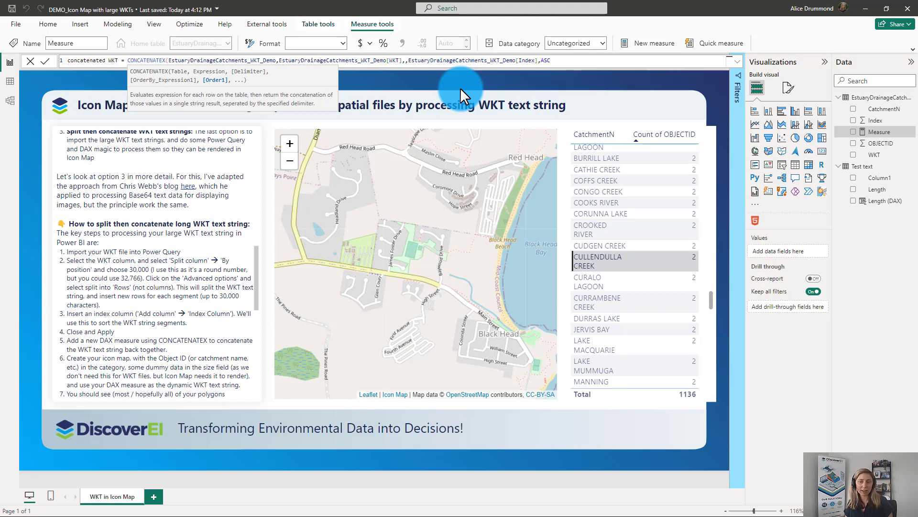
pyautogui.write(')')
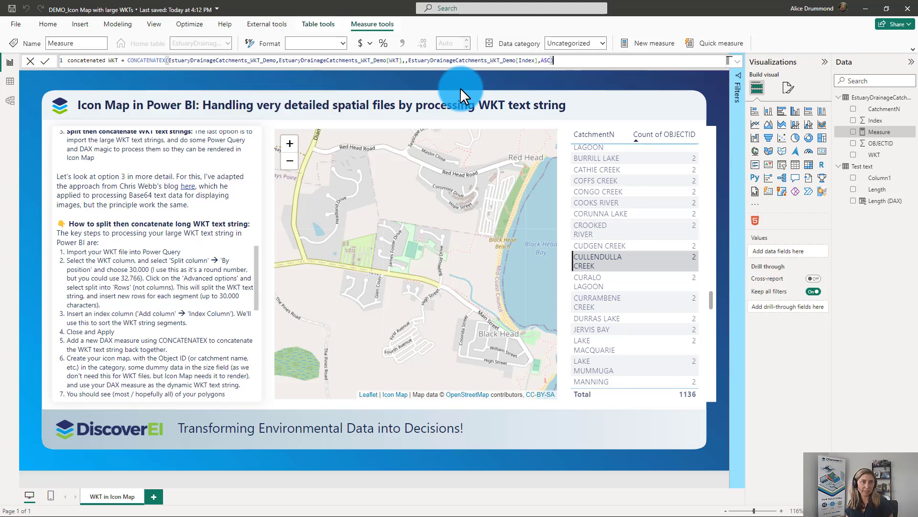
pyautogui.press('Return')
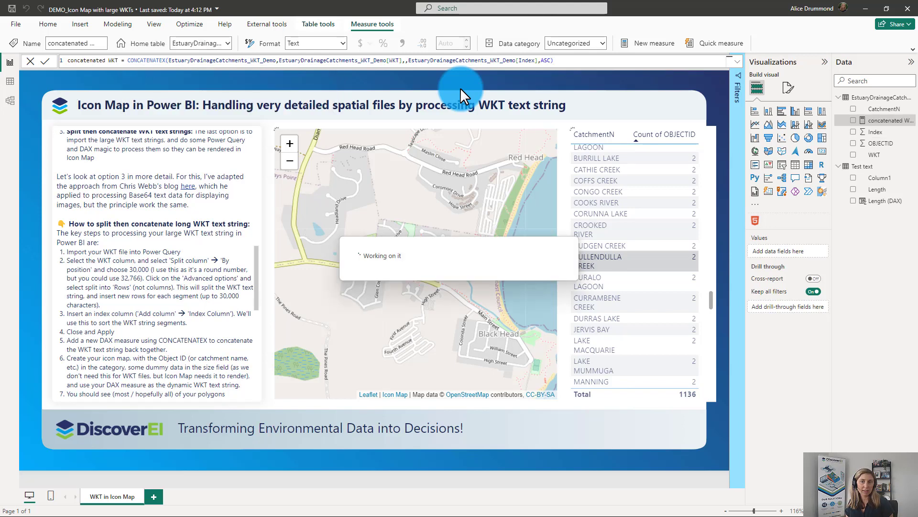
# - Base the Icon Map's Image / WKT object setting on the concatenated WKT measure as a field value
pyautogui.click(361, 126)
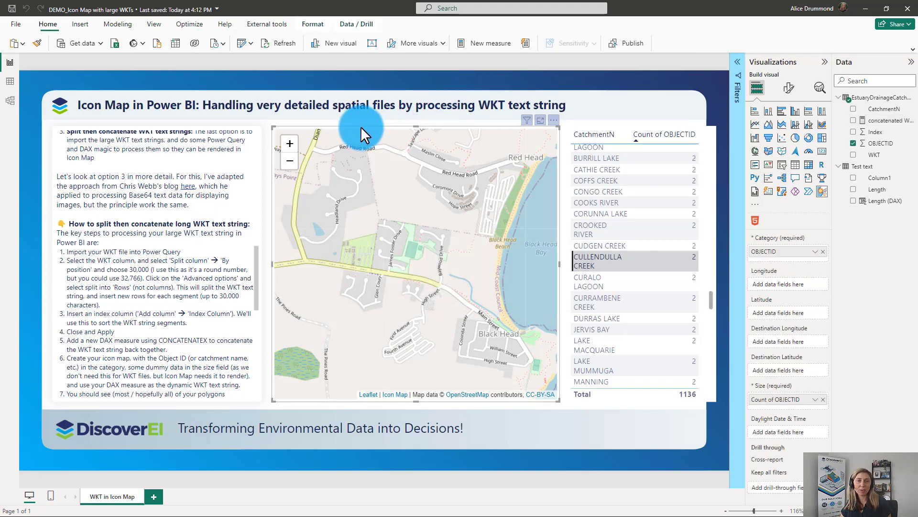
pyautogui.click(789, 87)
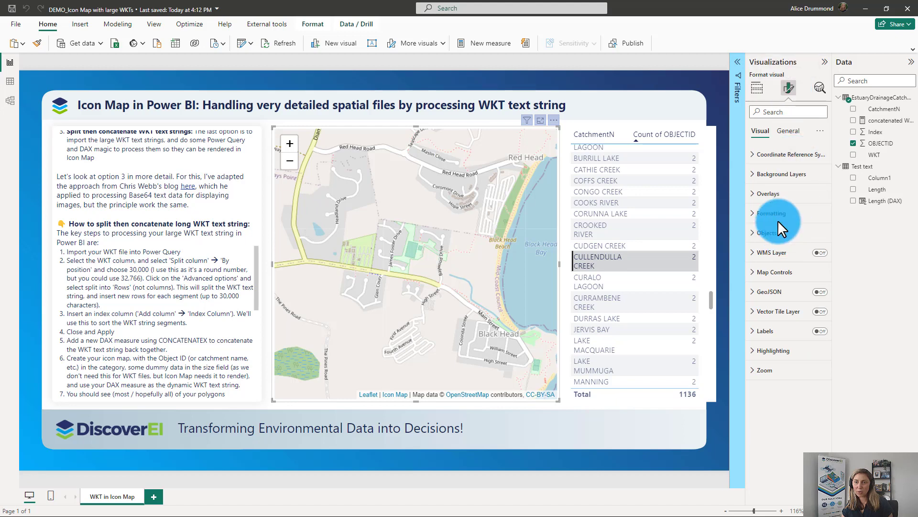
pyautogui.click(776, 232)
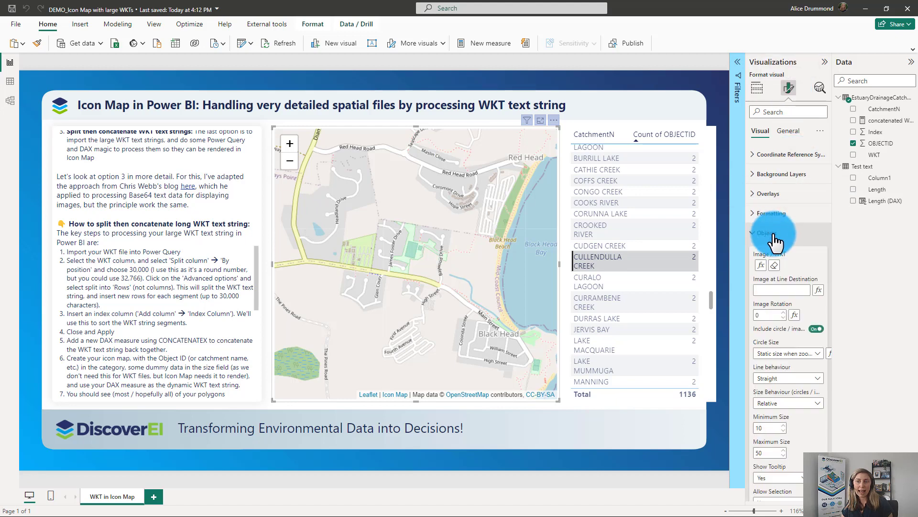
pyautogui.click(761, 266)
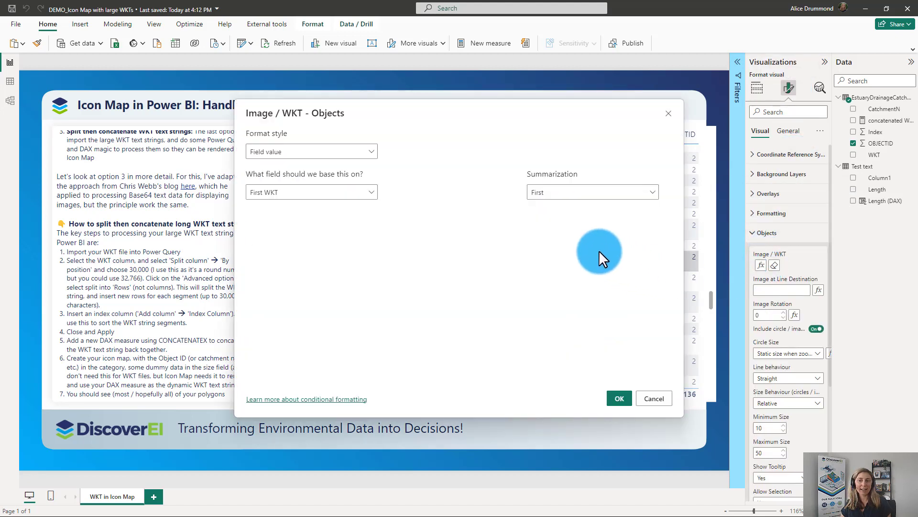
pyautogui.click(354, 193)
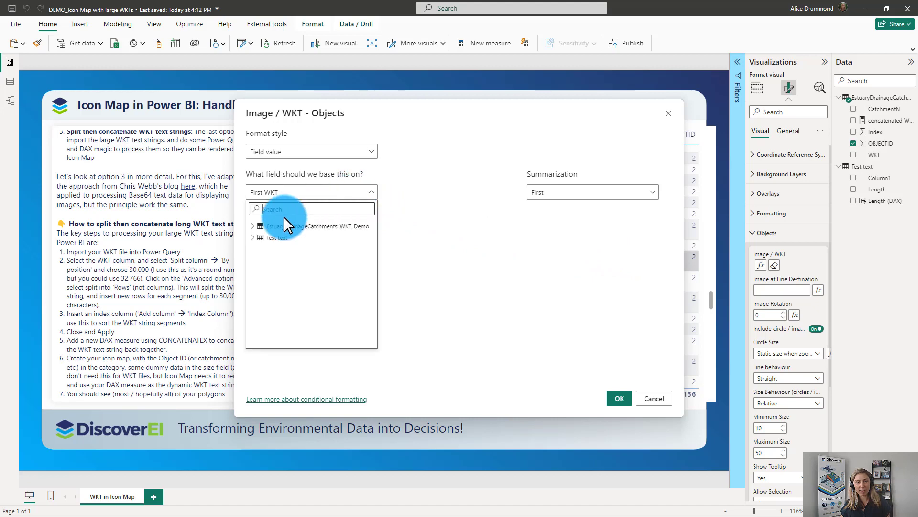
pyautogui.click(258, 226)
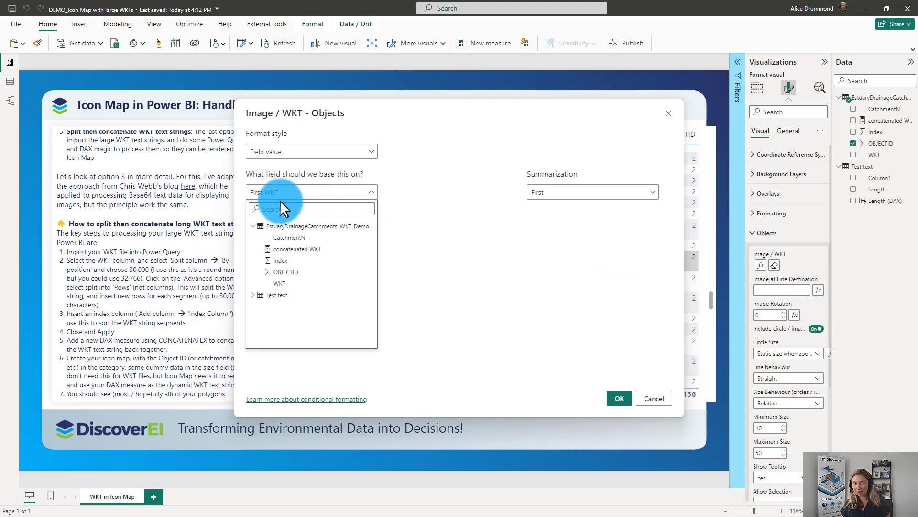
pyautogui.click(292, 250)
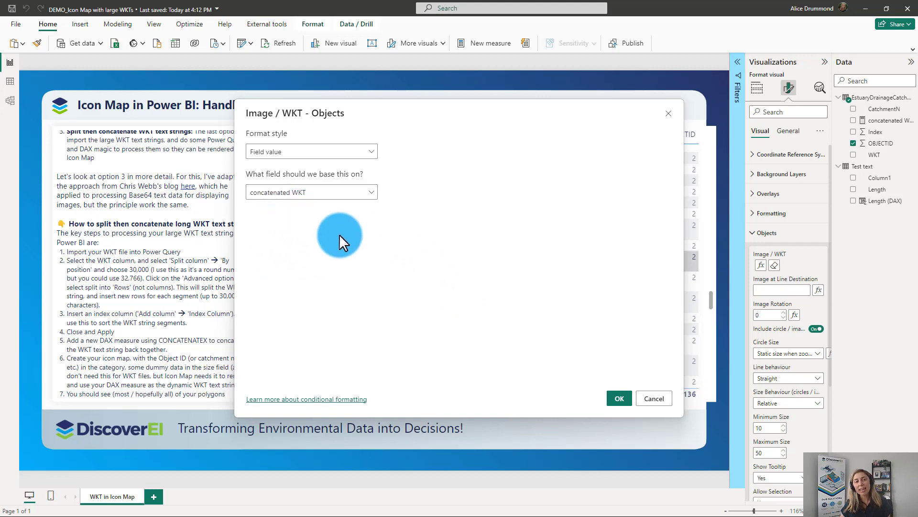
pyautogui.click(620, 400)
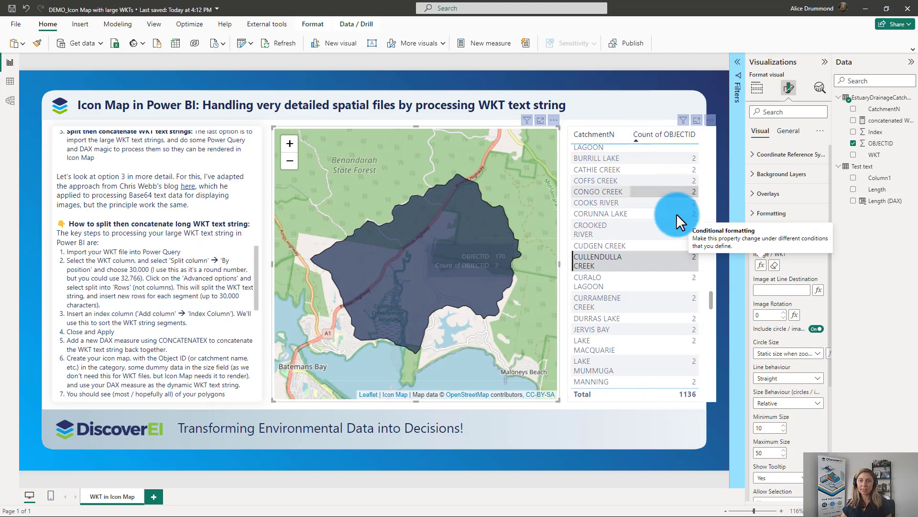
# - Check how the Icon Map renders CURALO LAGOON, then clear the selection and examine all the catchments together
pyautogui.click(667, 273)
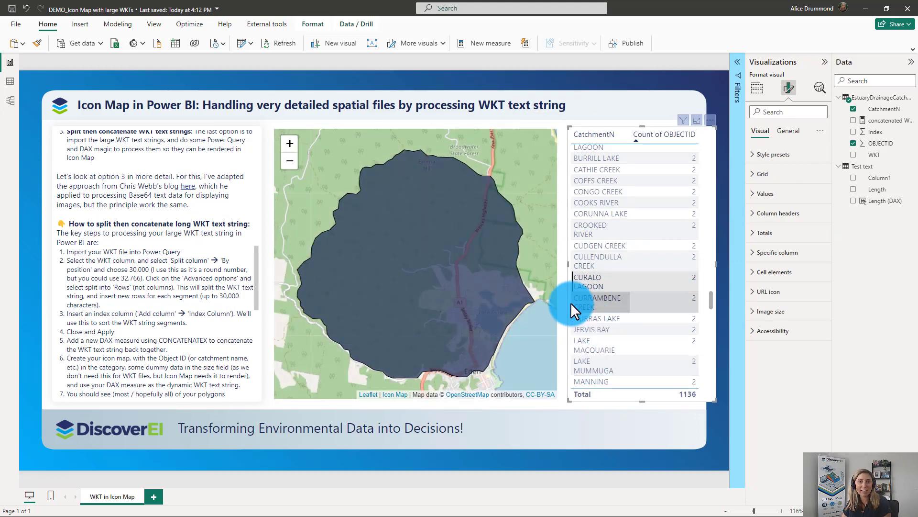
pyautogui.click(591, 284)
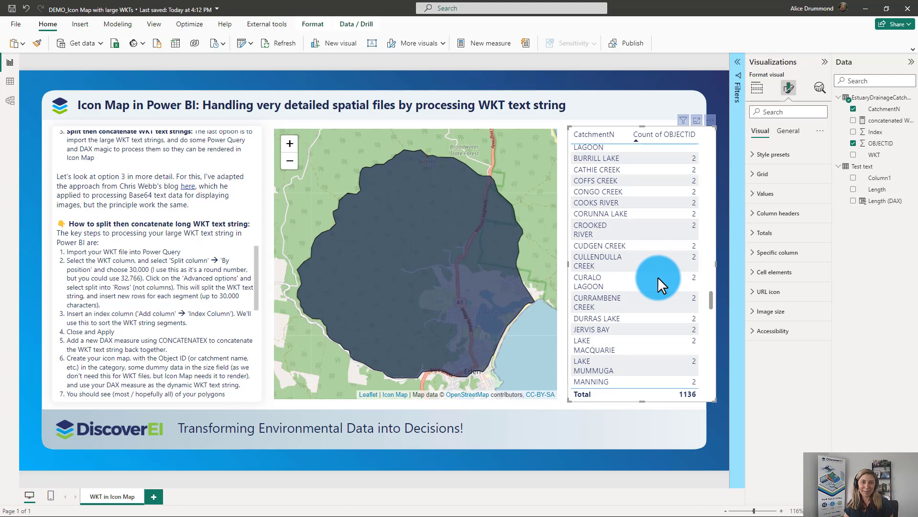
pyautogui.scroll(10, 658, 277)
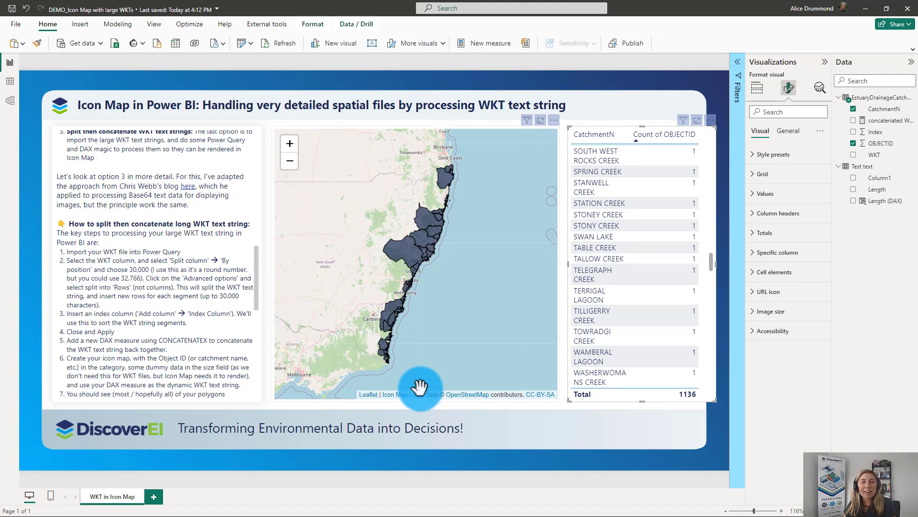
pyautogui.moveTo(450, 197)
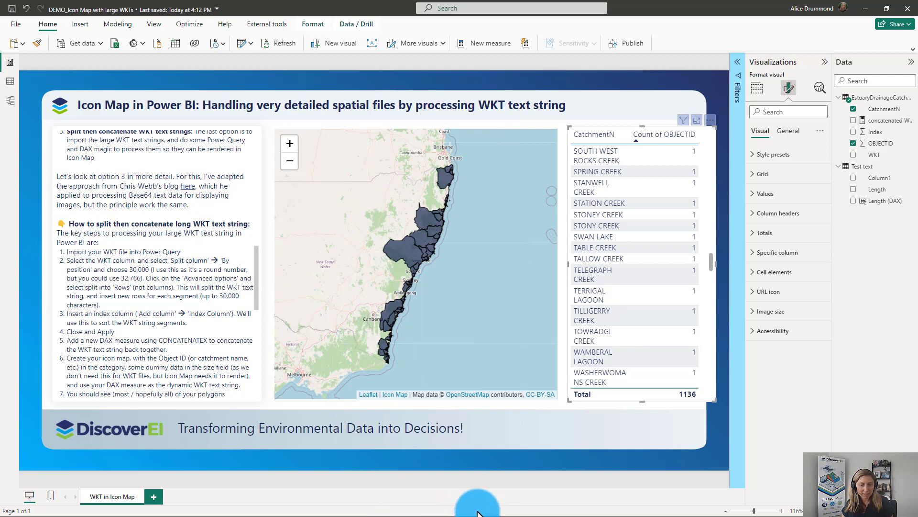
# - Switch to QGIS, identify the large northern catchment in the EstuaryDrainageCatchments layer for comparison, and return to the Power BI report
pyautogui.hotkey('alt', 'Tab')
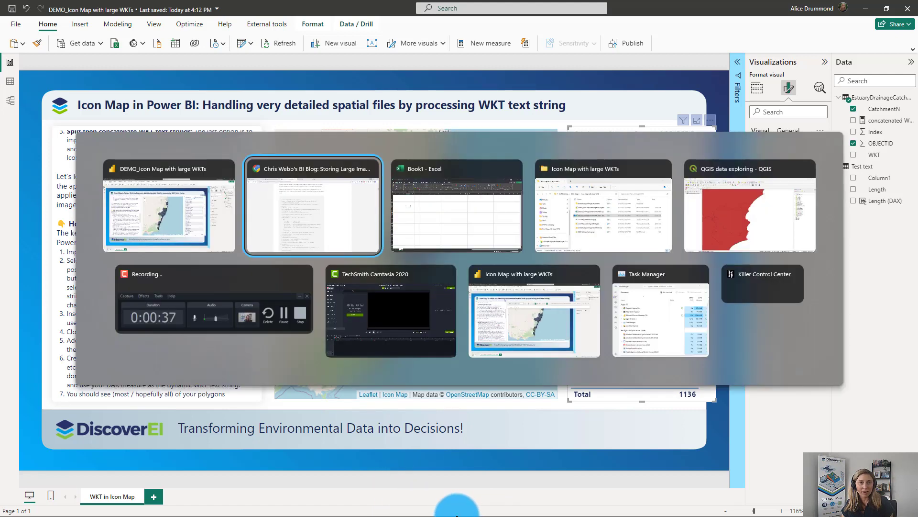
pyautogui.hotkey('alt', 'Tab')
pyautogui.hotkey('alt', 'Tab')
pyautogui.hotkey('alt', 'Tab')
pyautogui.scroll(-5, 529, 225)
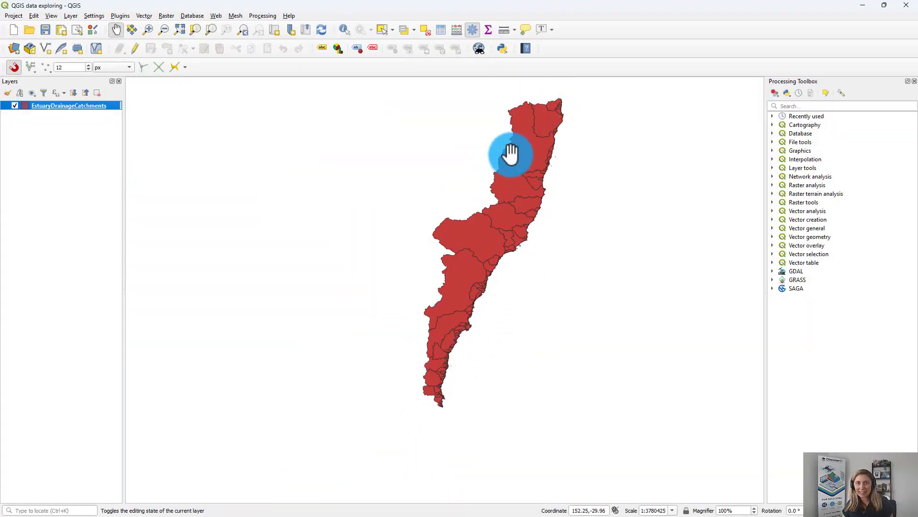
pyautogui.click(345, 32)
pyautogui.click(534, 151)
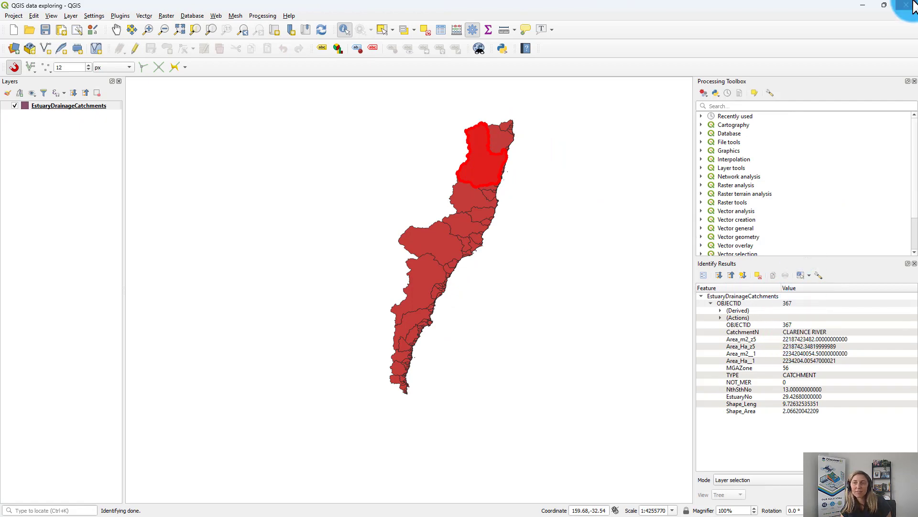
pyautogui.click(863, 5)
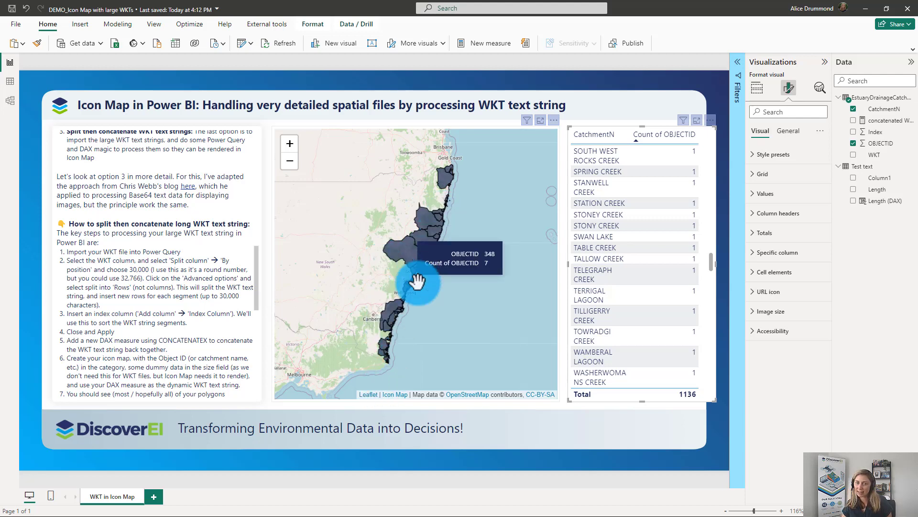
# - Shorten the catchment table by lowering its upper edge to free space above it, and deselect the table
pyautogui.scroll(8, 651, 216)
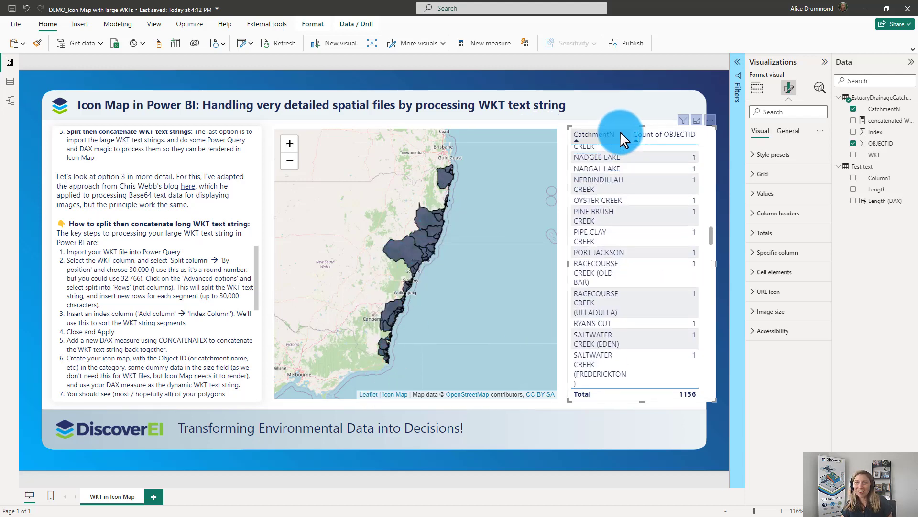
pyautogui.moveTo(641, 127); pyautogui.dragTo(639, 192)
pyautogui.click(607, 150)
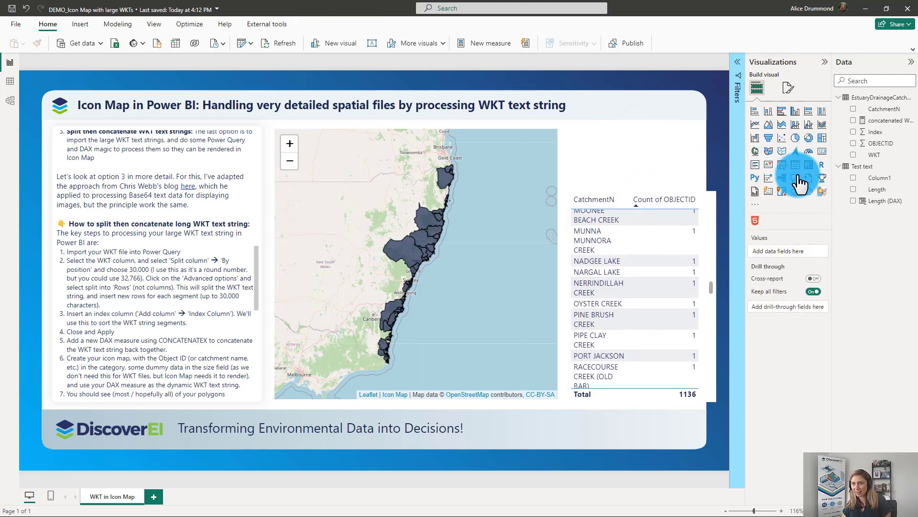
# - Add a slicer visual to the report page based on the CatchmentN field
pyautogui.click(782, 164)
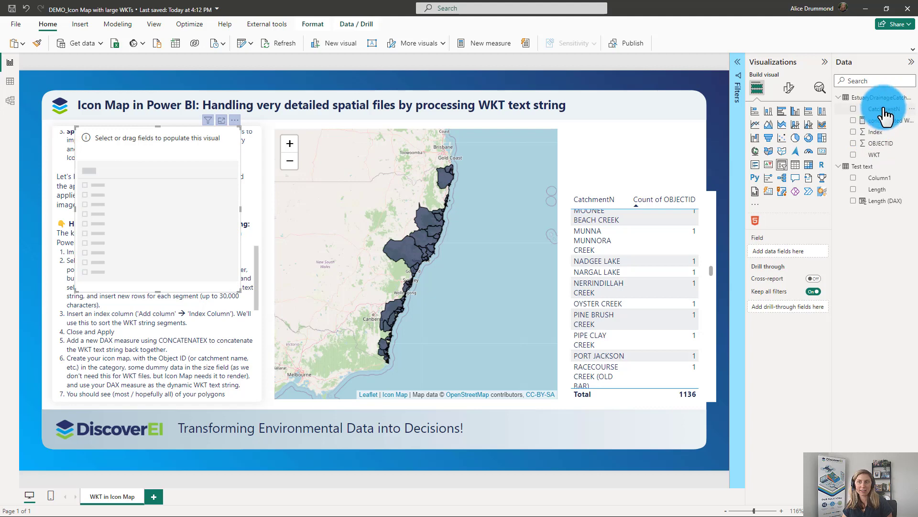
pyautogui.moveTo(885, 115); pyautogui.dragTo(780, 250)
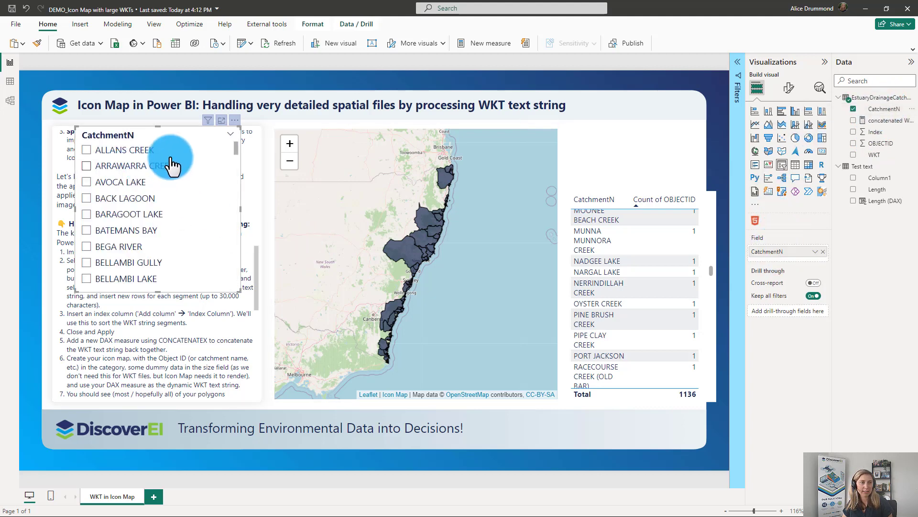
pyautogui.click(89, 151)
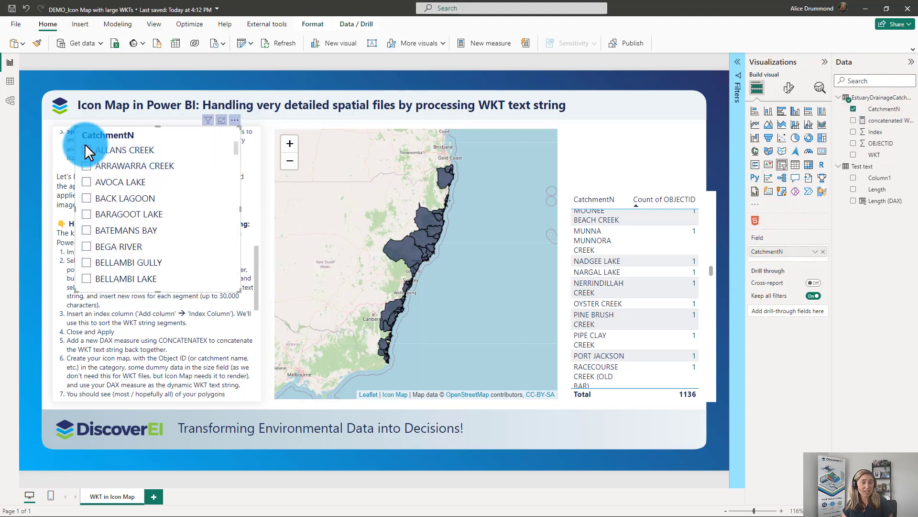
# - Search the slicer for "Cl", isolate CLARENCE RIVER to check its row count and map rendering, and clear the selection
pyautogui.hotkey('ctrl', 'f')
pyautogui.write('C')
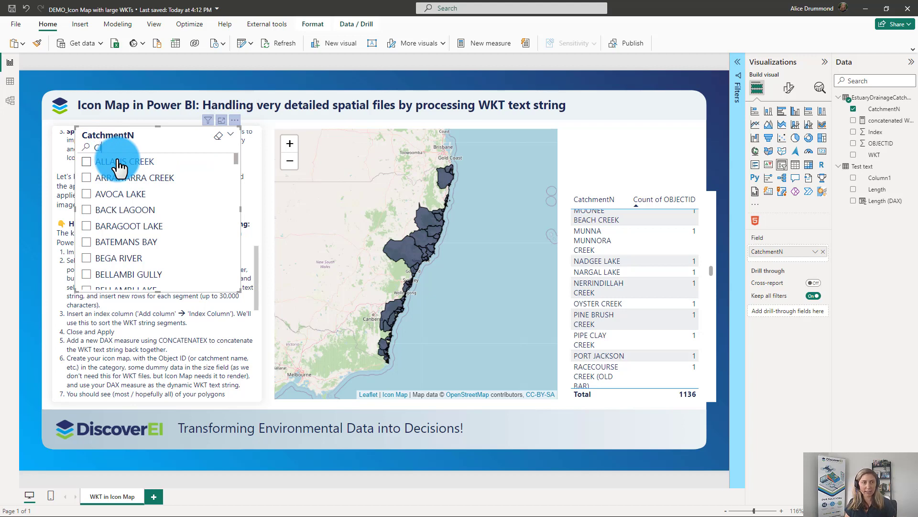
pyautogui.write('l')
pyautogui.click(121, 164)
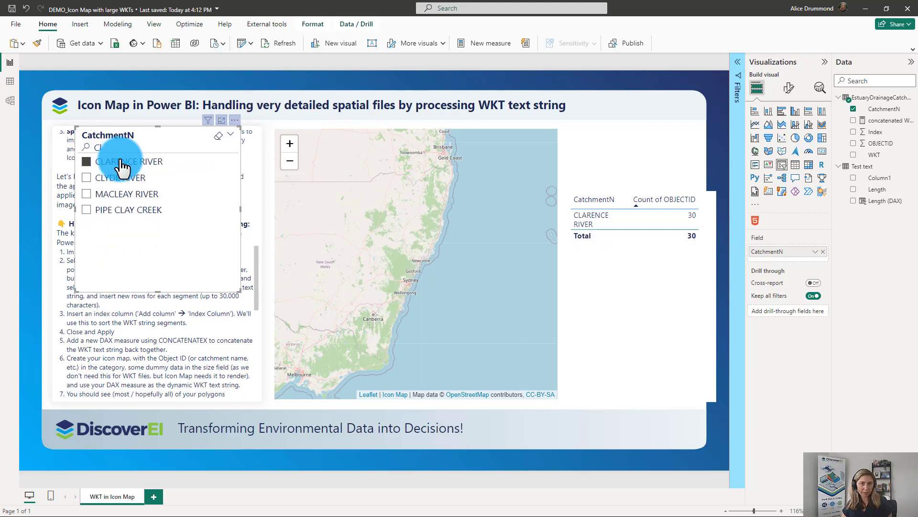
pyautogui.click(693, 220)
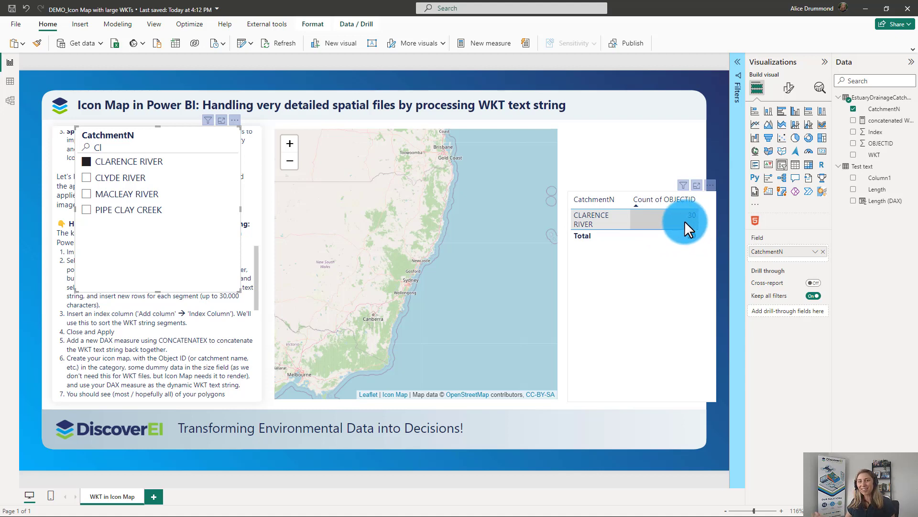
pyautogui.click(684, 220)
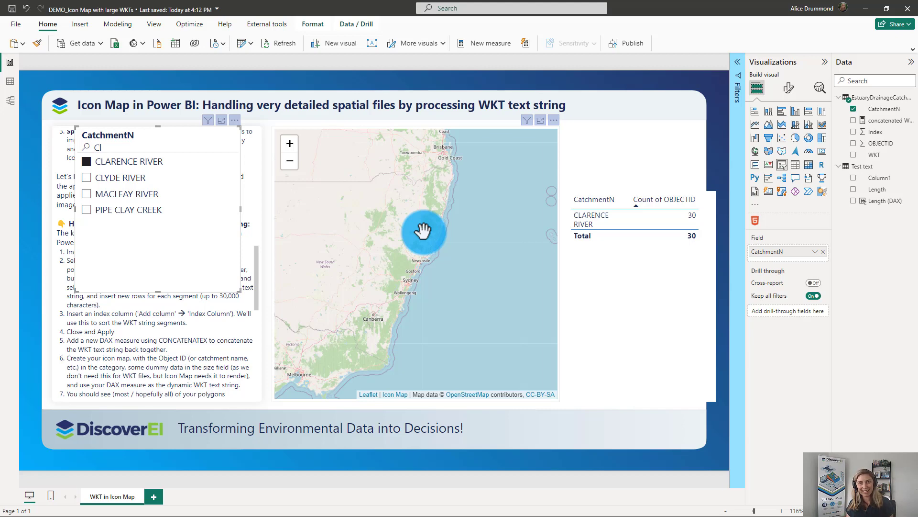
pyautogui.click(142, 163)
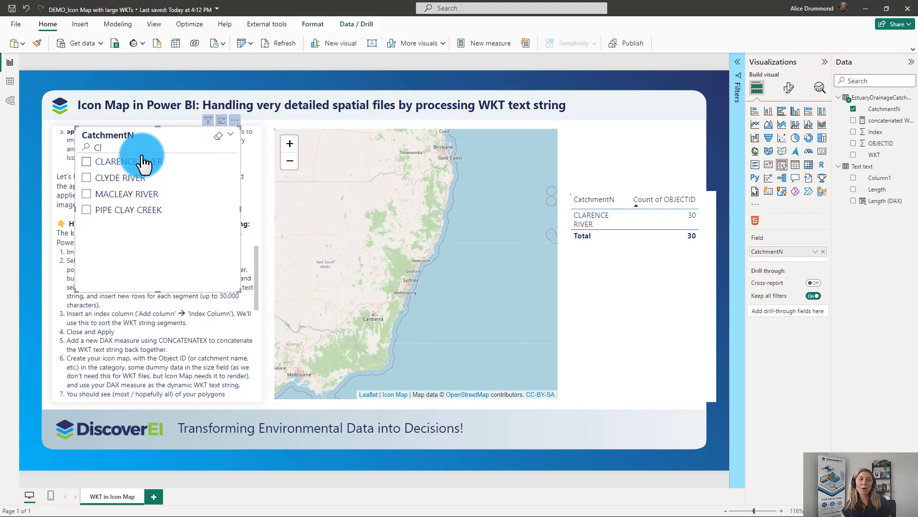
pyautogui.click(214, 73)
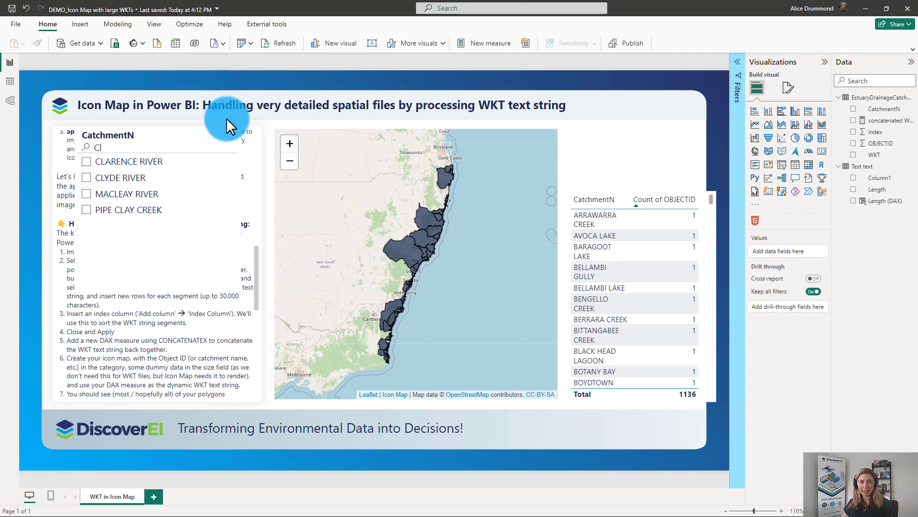
# - Shorten the CatchmentN slicer and place it in the free space above the catchment table
pyautogui.click(238, 132)
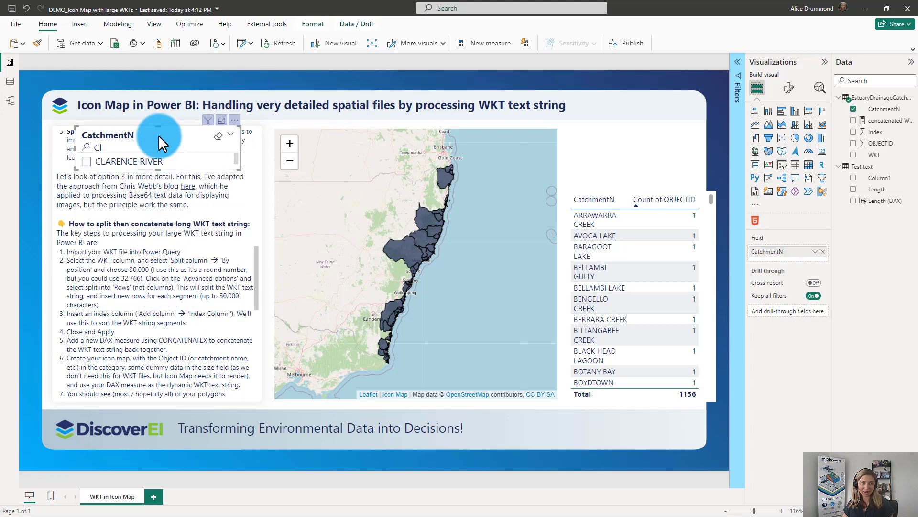
pyautogui.moveTo(159, 134); pyautogui.dragTo(675, 133)
pyautogui.scroll(-5, 190, 340)
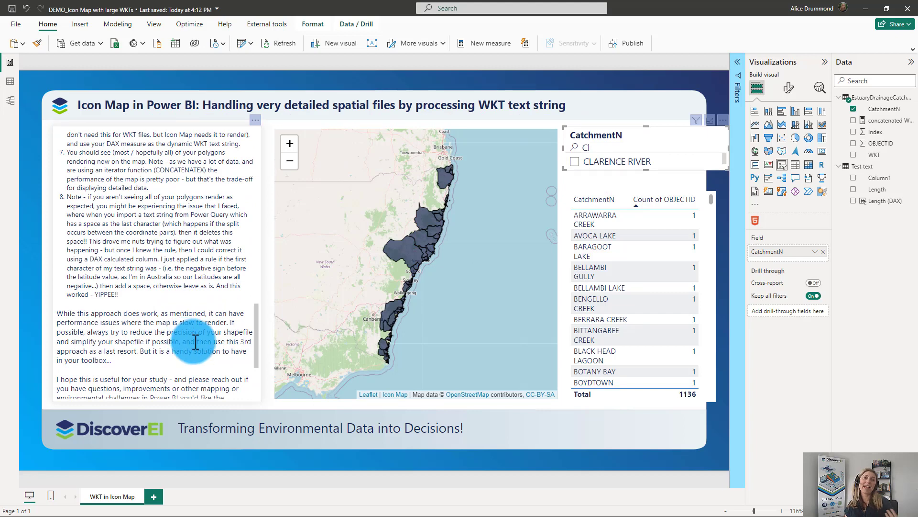
# - Open the Power Query Editor and examine the table text behind the Test text query's Source step, discarding any changes
pyautogui.click(242, 43)
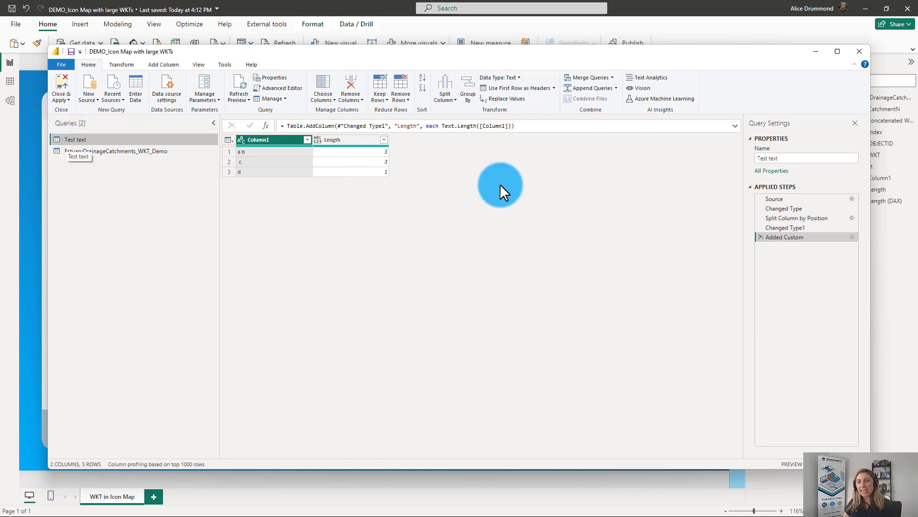
pyautogui.click(798, 199)
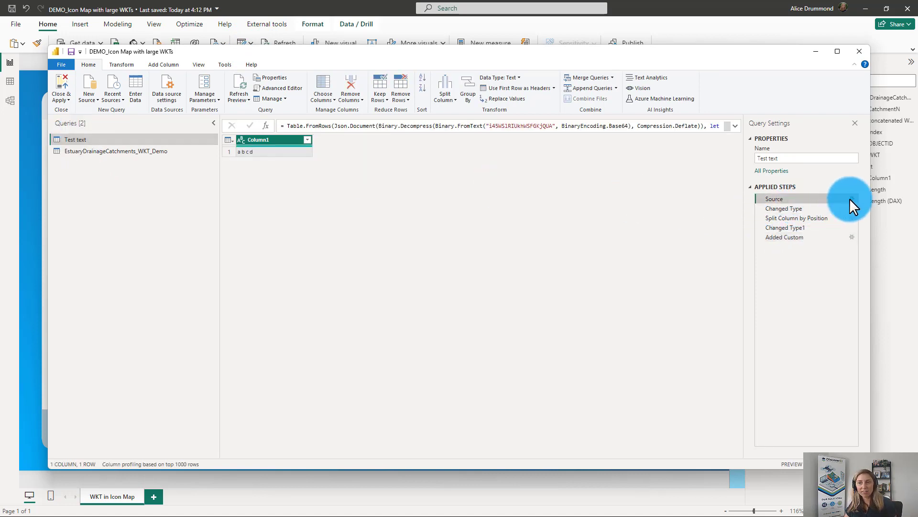
pyautogui.click(852, 199)
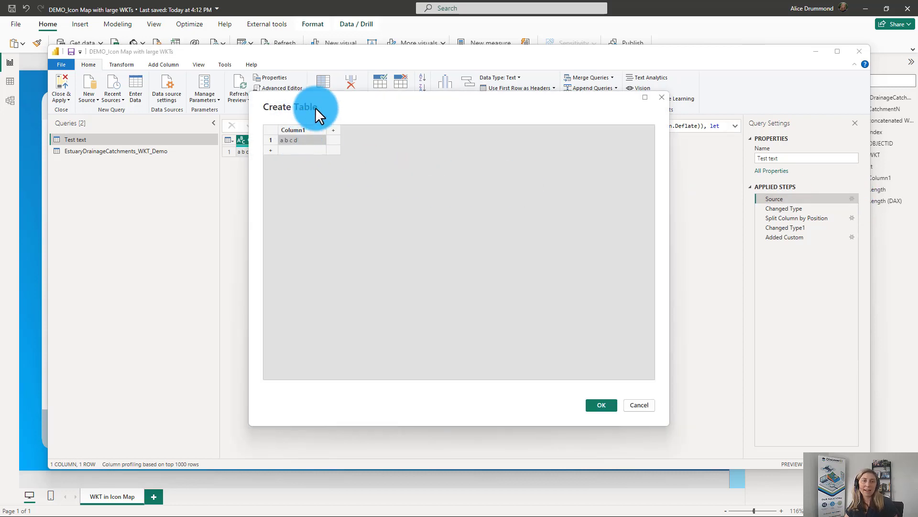
pyautogui.moveTo(315, 107); pyautogui.dragTo(450, 142)
pyautogui.doubleClick(454, 174)
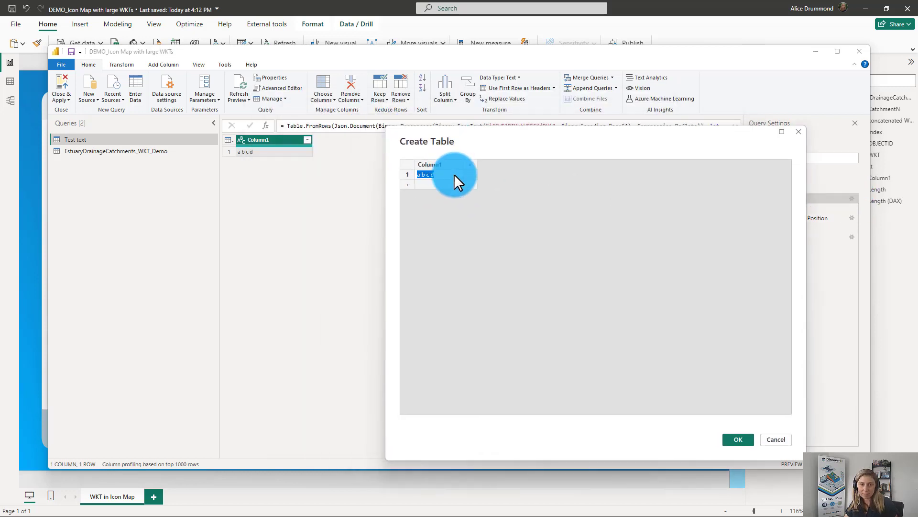
pyautogui.click(455, 175)
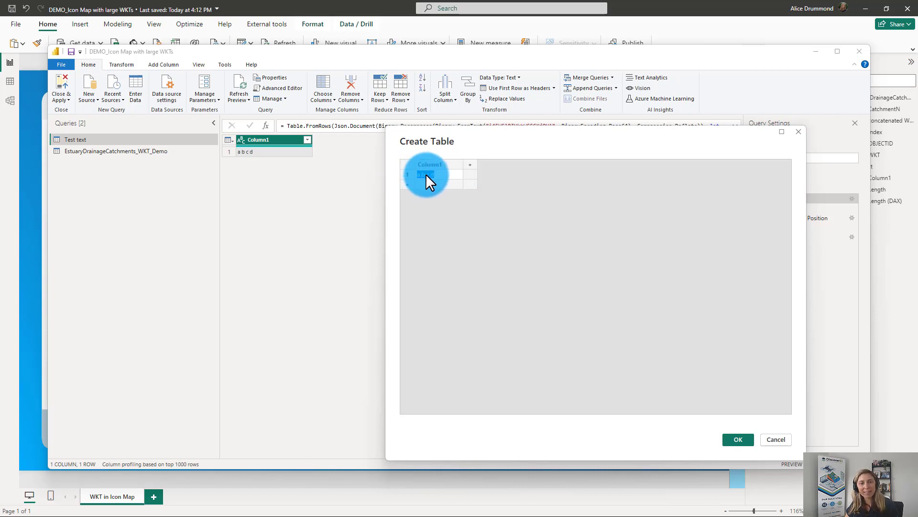
pyautogui.click(782, 438)
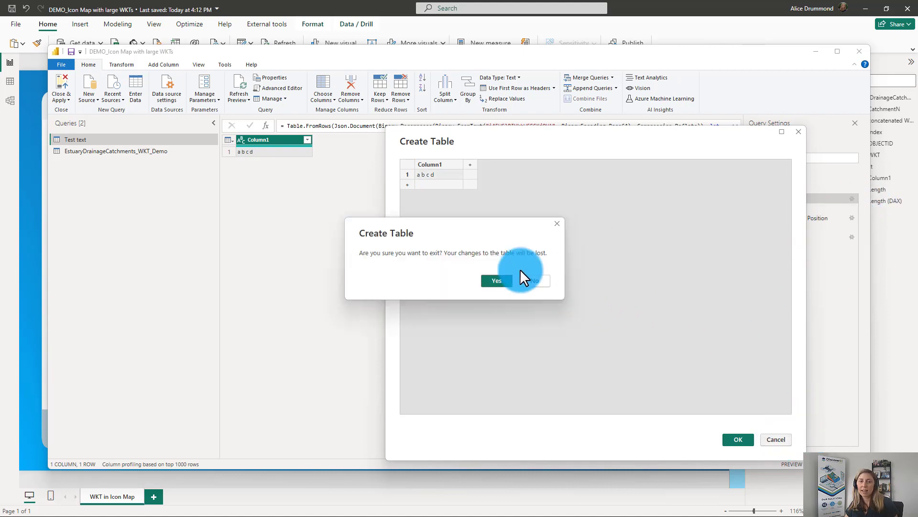
pyautogui.click(496, 280)
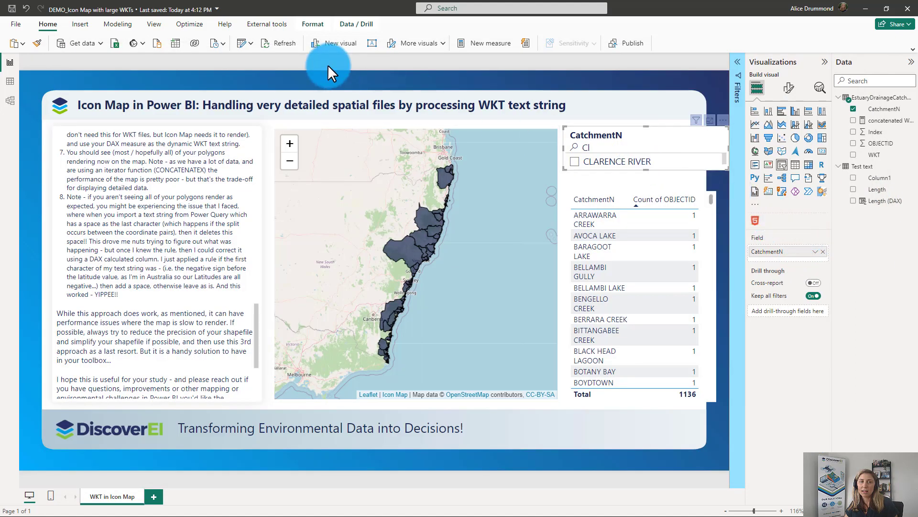
# - Return to the Power Query Editor and examine the Split Column by Position settings and resulting rows in the Test text query
pyautogui.click(241, 43)
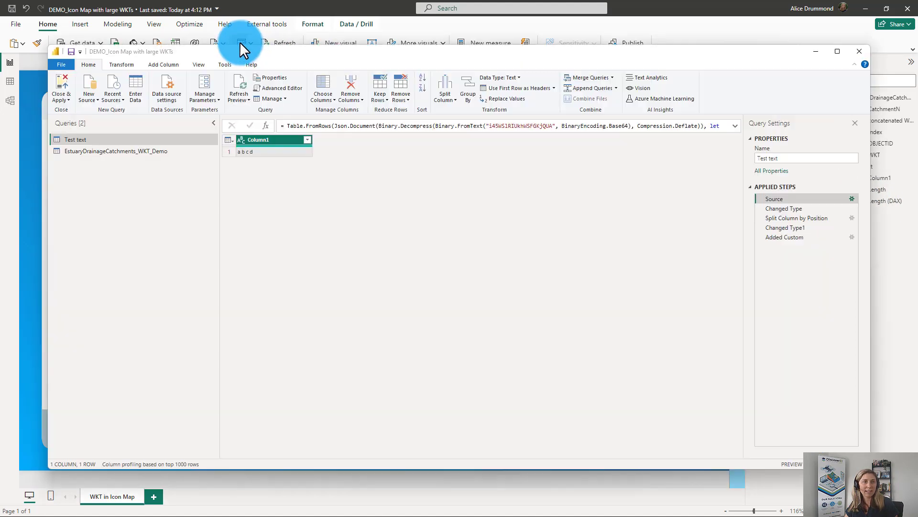
pyautogui.click(794, 217)
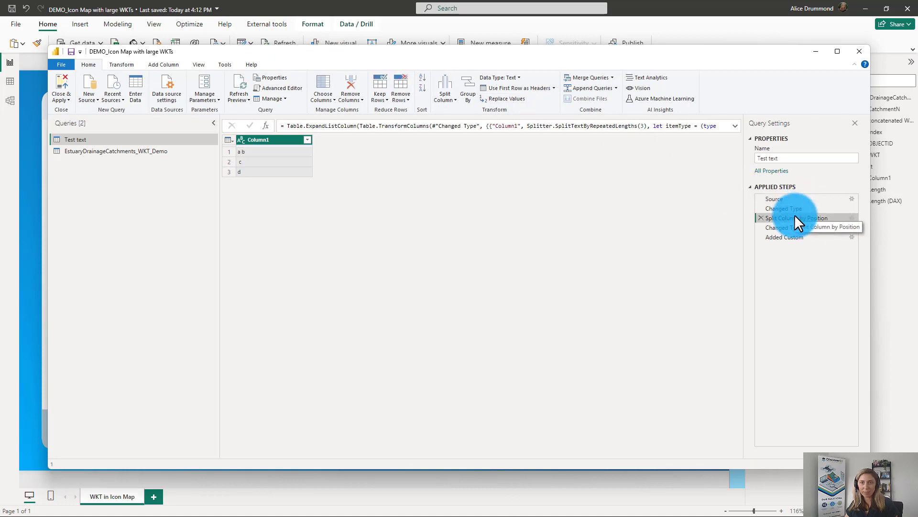
pyautogui.click(851, 218)
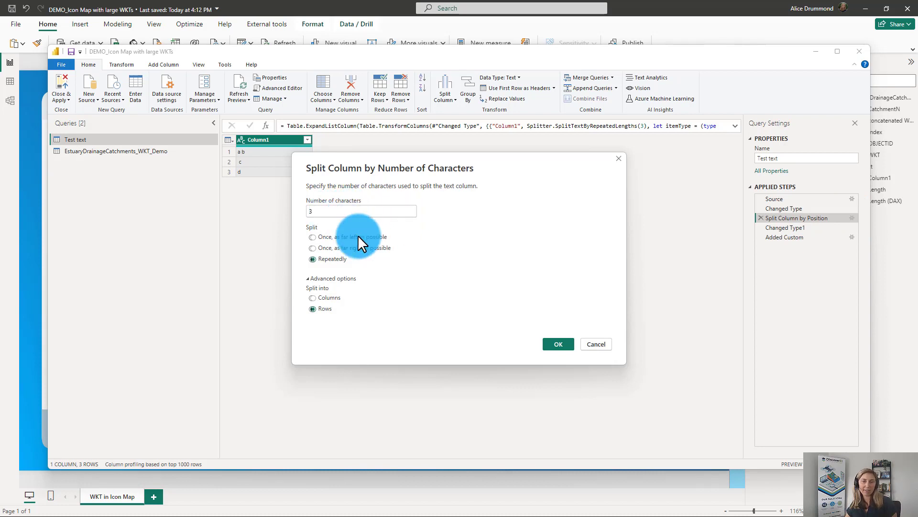
pyautogui.click(572, 345)
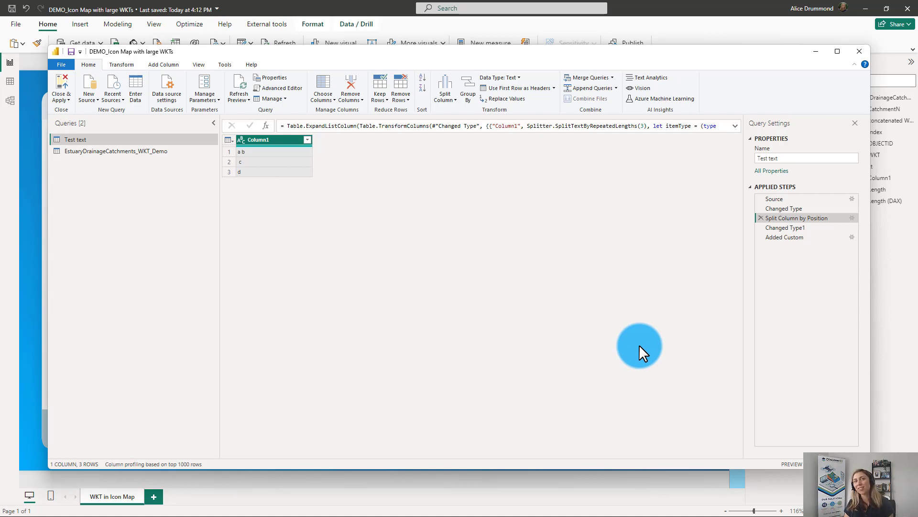
pyautogui.click(248, 151)
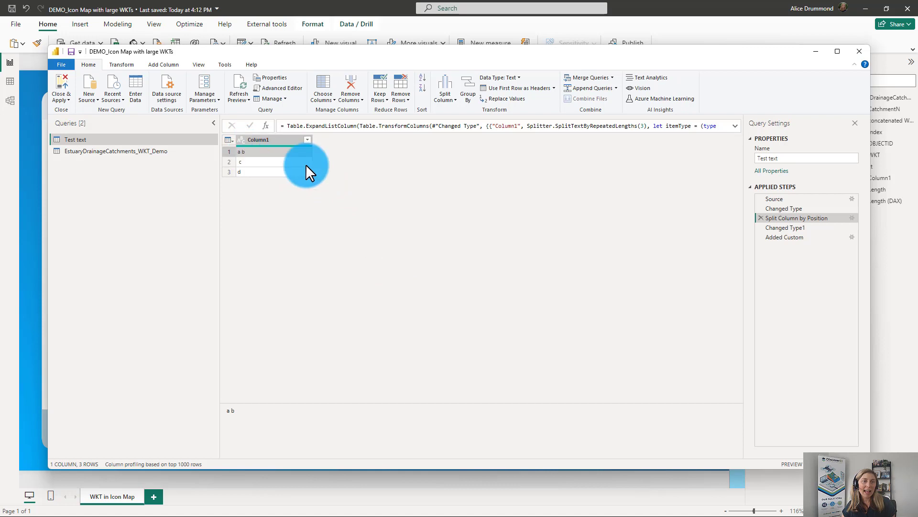
# - Examine the Added Custom step of the Test text query, comparing each Column1 text segment with its Length value
pyautogui.click(793, 236)
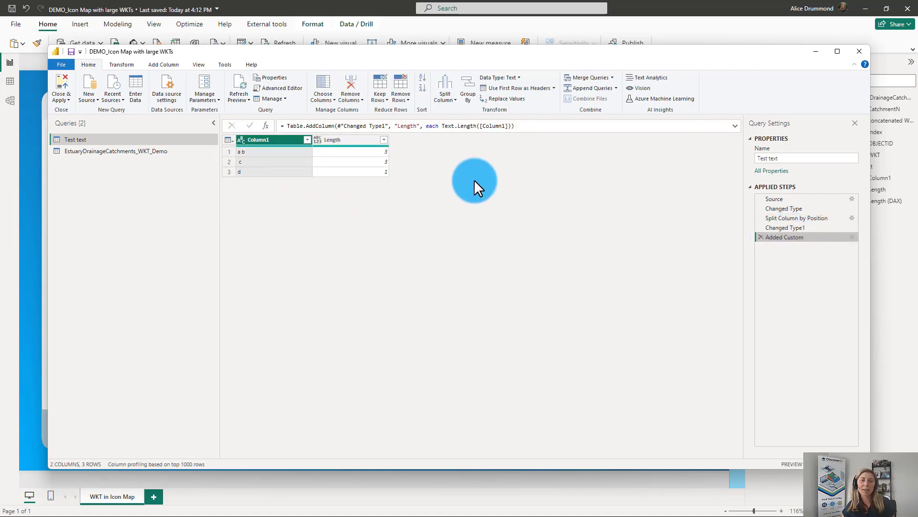
pyautogui.click(255, 153)
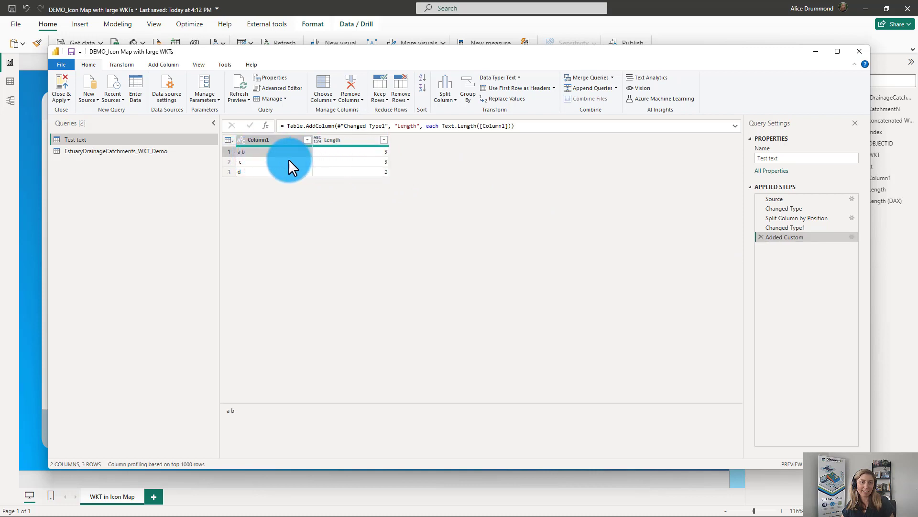
pyautogui.click(257, 162)
pyautogui.moveTo(268, 412); pyautogui.dragTo(223, 411)
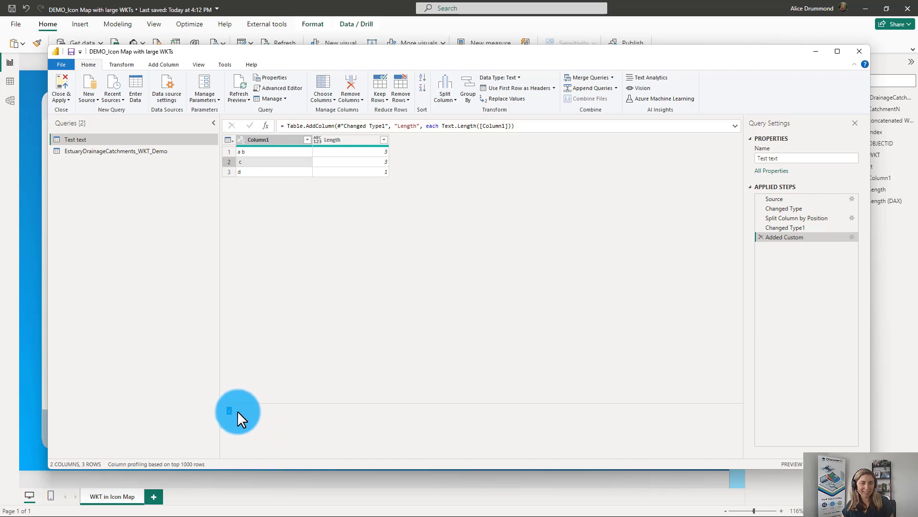
pyautogui.click(369, 172)
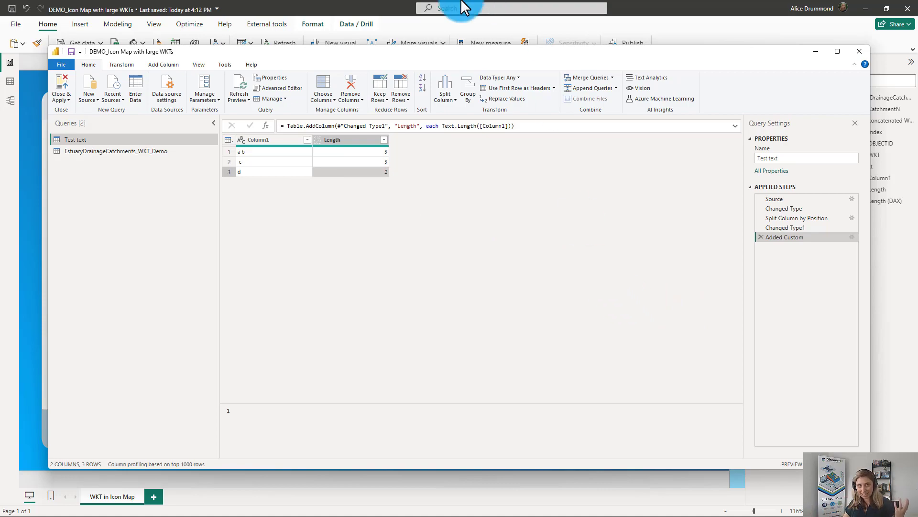
# - Return to the main Power BI window and inspect the Test text table's data and its Length (DAX) column formula
pyautogui.click(318, 6)
pyautogui.click(10, 81)
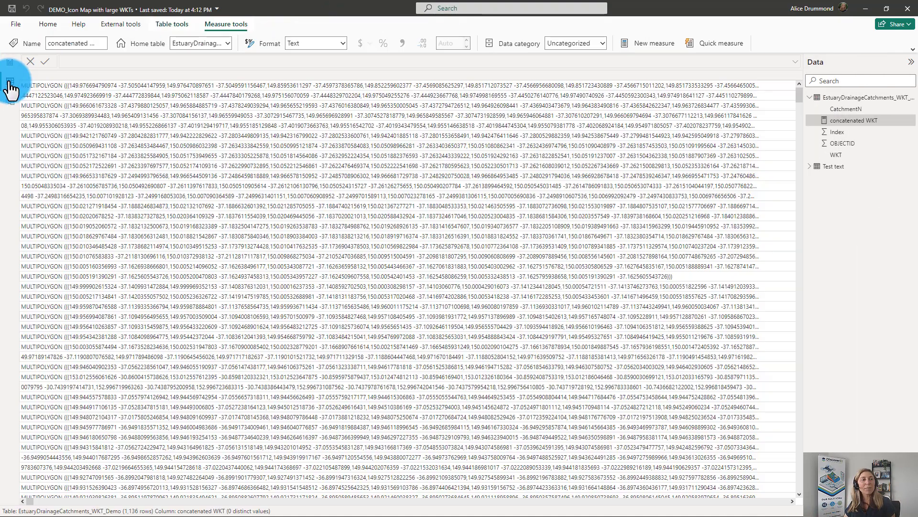
pyautogui.click(836, 167)
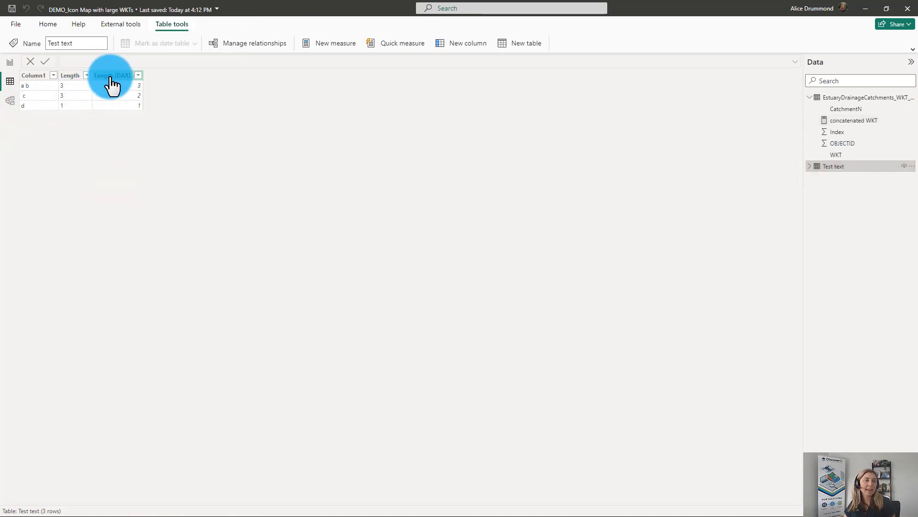
pyautogui.click(111, 76)
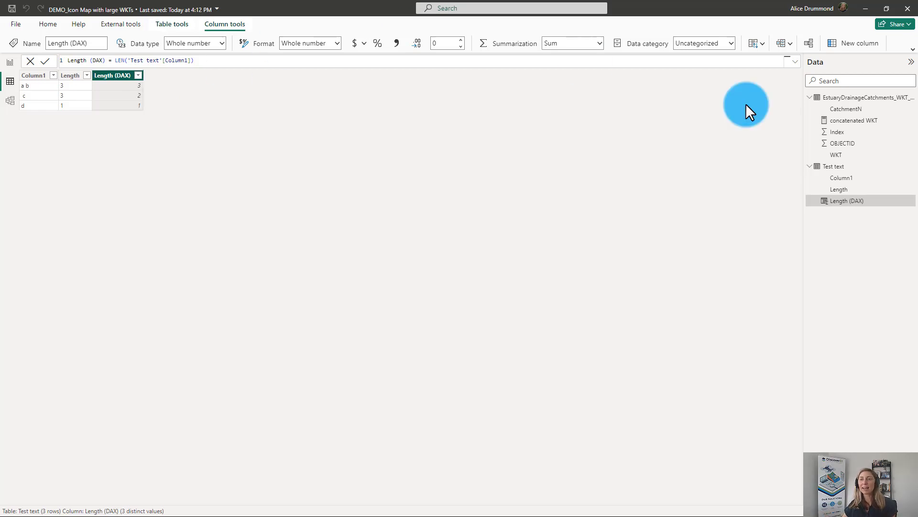
# - Add a calculated column named Processed WKT to the EstuaryDrainageCatchments_WKT_Demo table
pyautogui.click(855, 99)
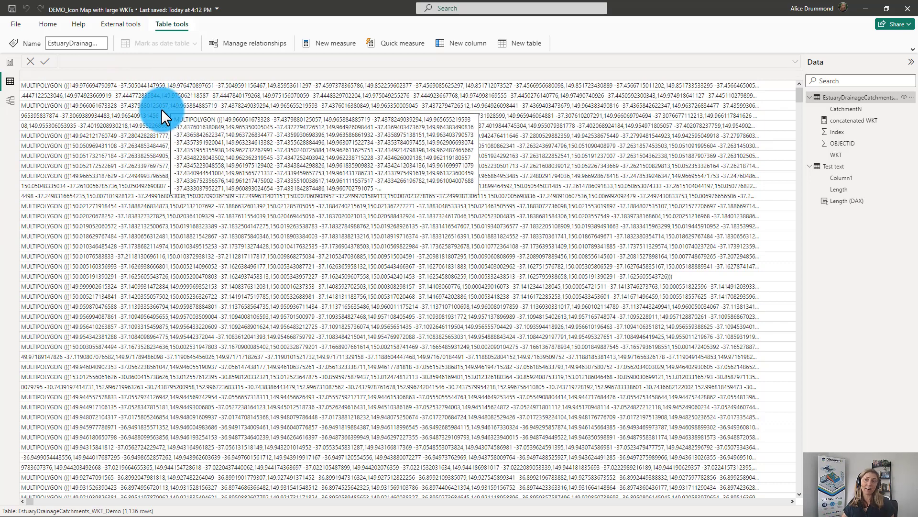
pyautogui.click(832, 121)
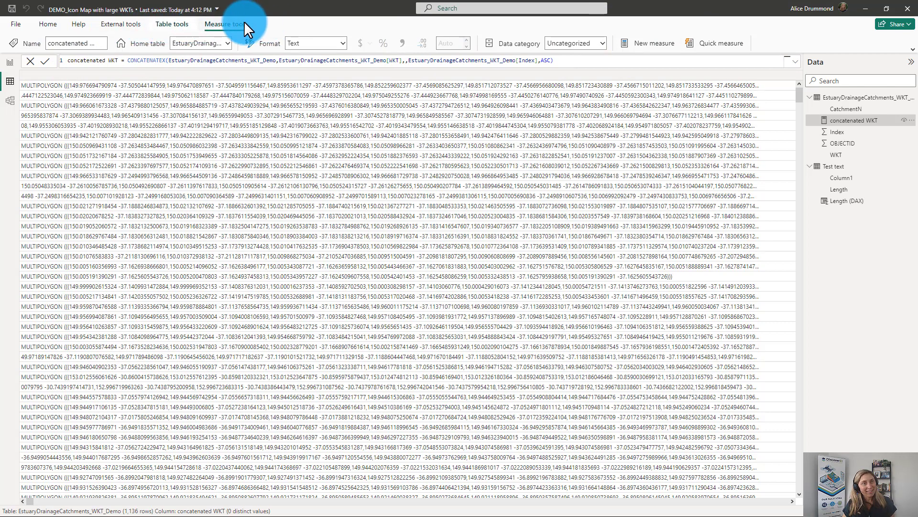
pyautogui.click(835, 97)
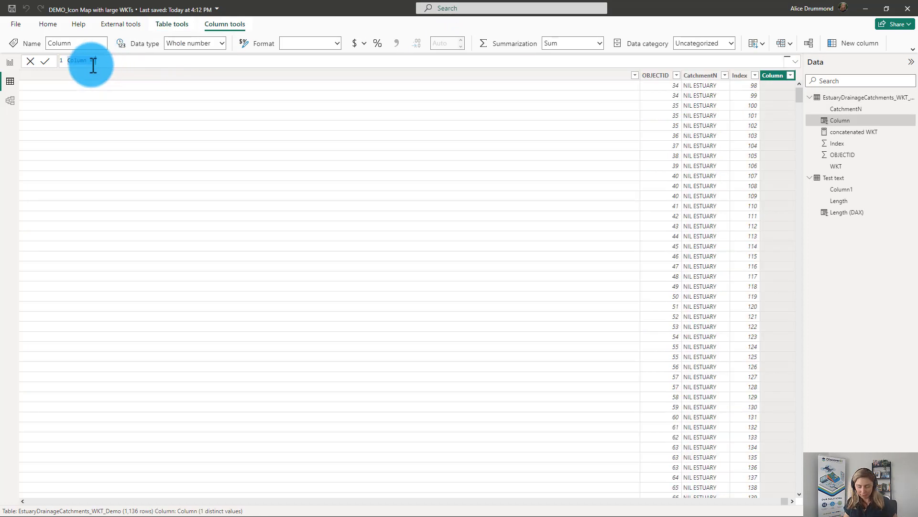
pyautogui.write('Processed')
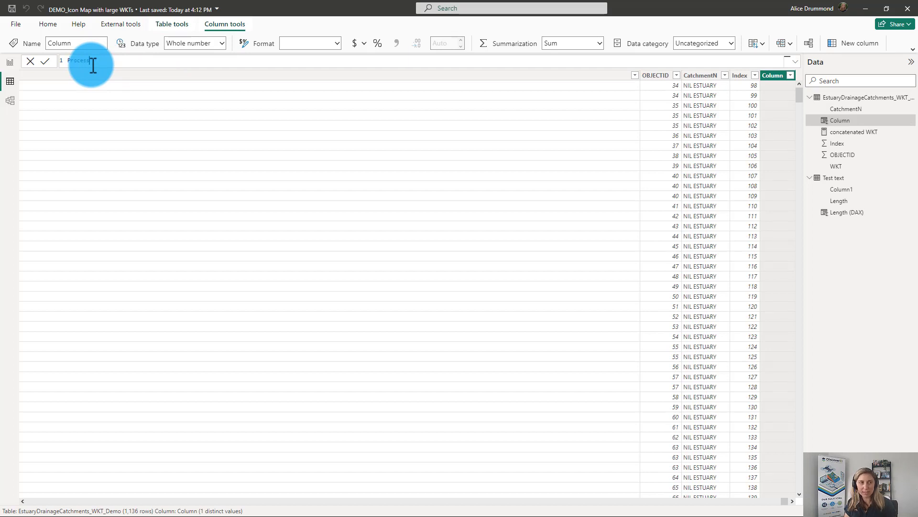
pyautogui.write(' WKT = ')
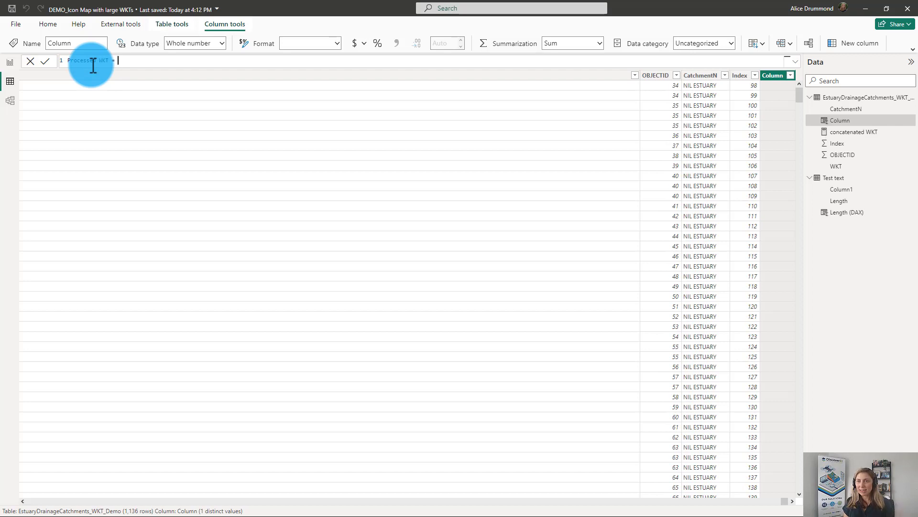
# - Start the Processed WKT formula with an IF test checking whether the first character of EstuaryDrainageCatchments_WKT_Demo[WKT] equals "-"
pyautogui.write('if')
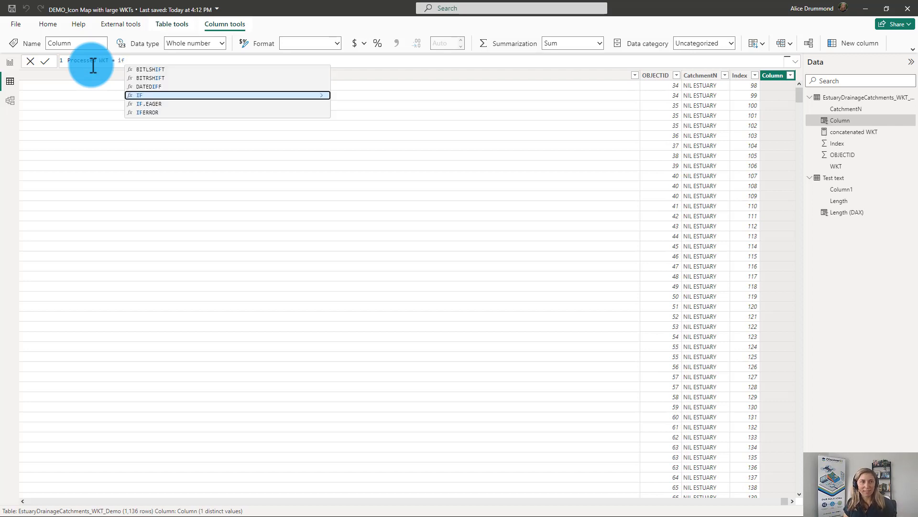
pyautogui.press('Tab')
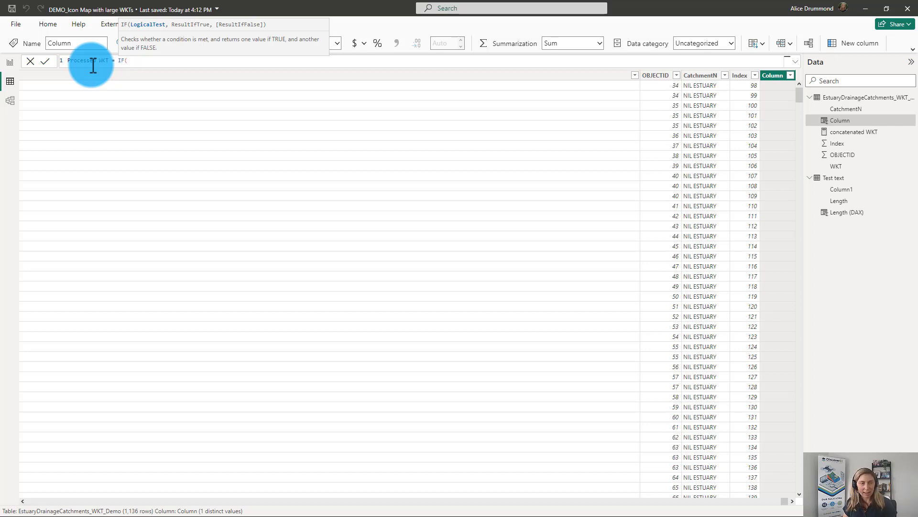
pyautogui.write('lef')
pyautogui.press('Tab')
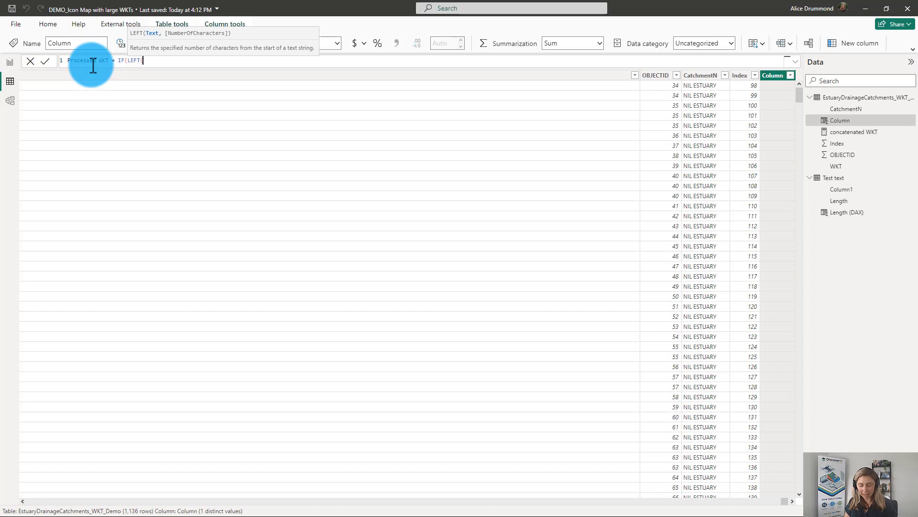
pyautogui.write('wkt')
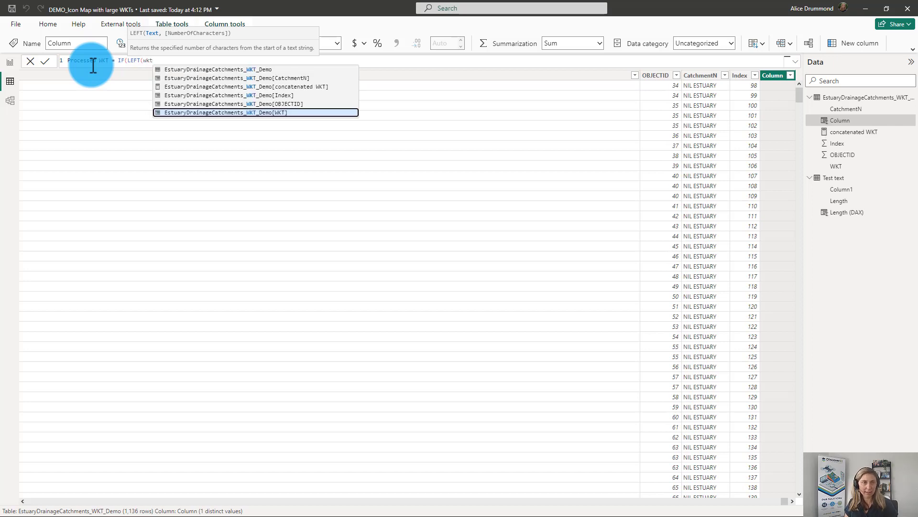
pyautogui.press('Tab')
pyautogui.write(',')
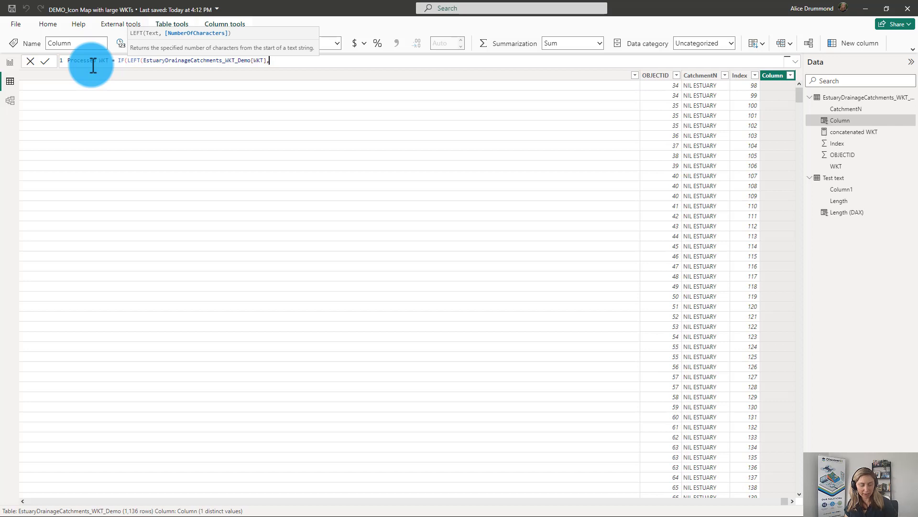
pyautogui.write('1')
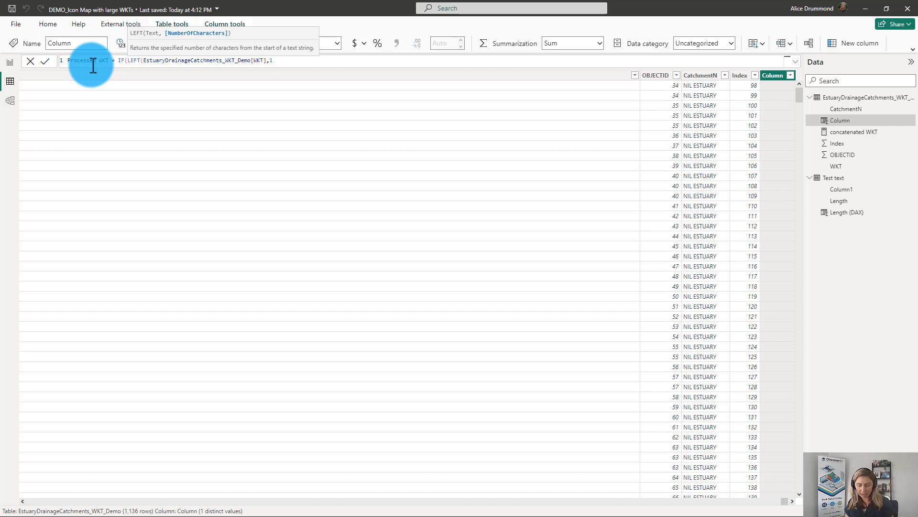
pyautogui.write(')')
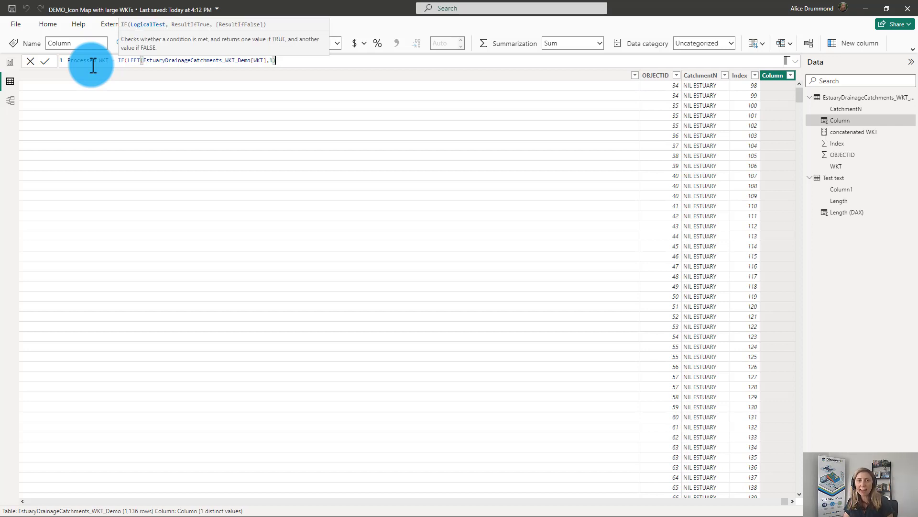
pyautogui.write('=')
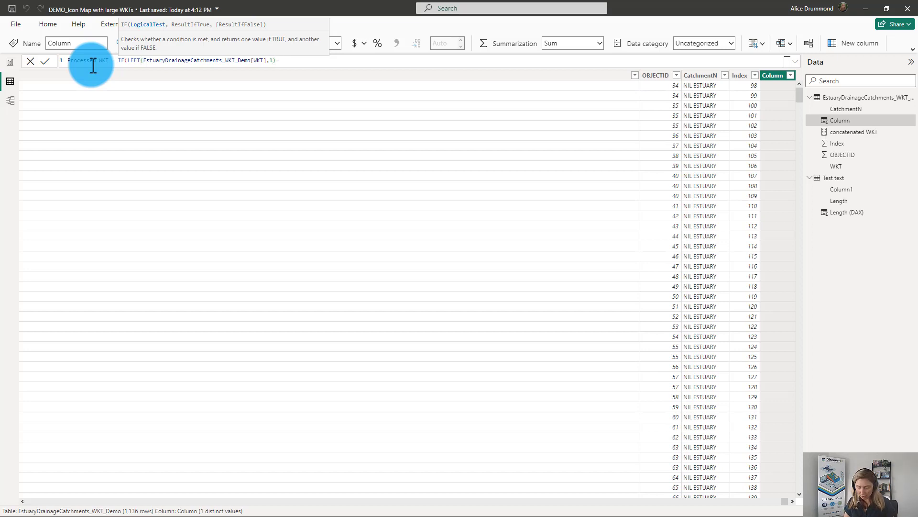
pyautogui.write('""')
pyautogui.write('-')
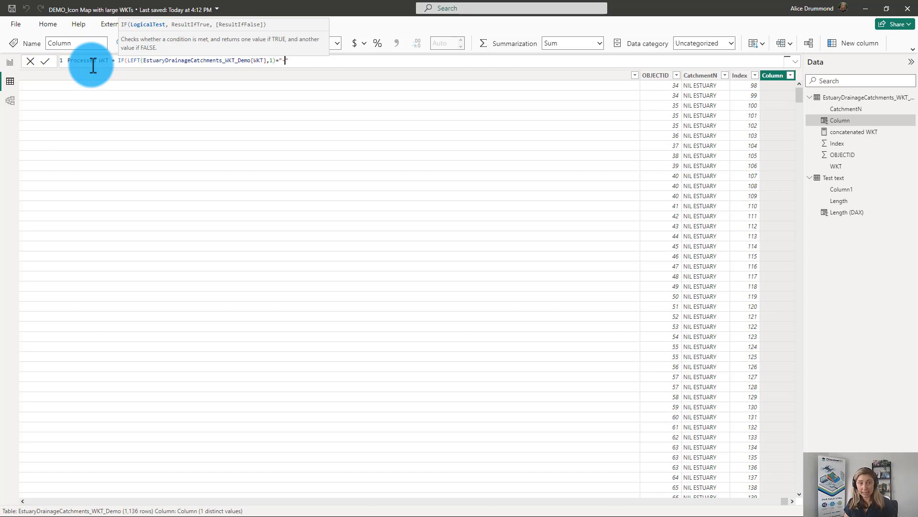
# - Complete the IF formula to return " "&EstuaryDrainageCatchments_WKT_Demo[WKT] when true and the unmodified WKT otherwise, and commit the column
pyautogui.write(',')
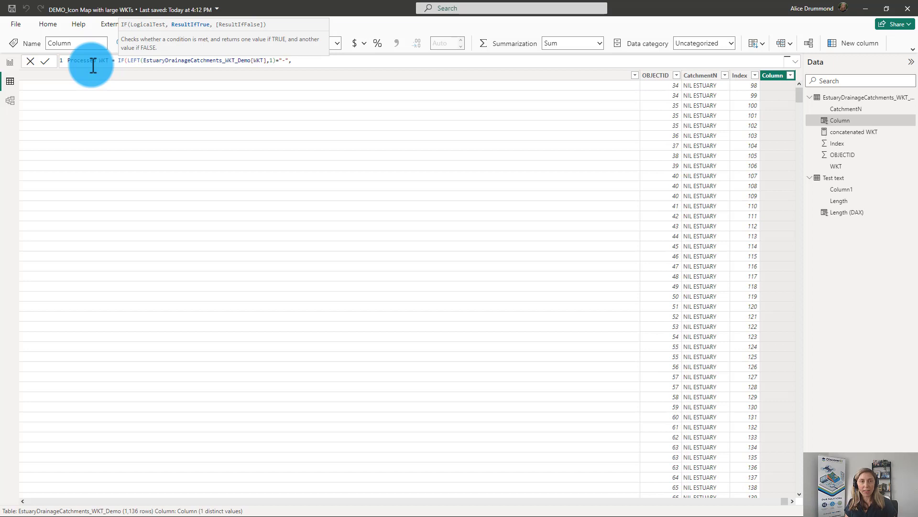
pyautogui.write('" -')
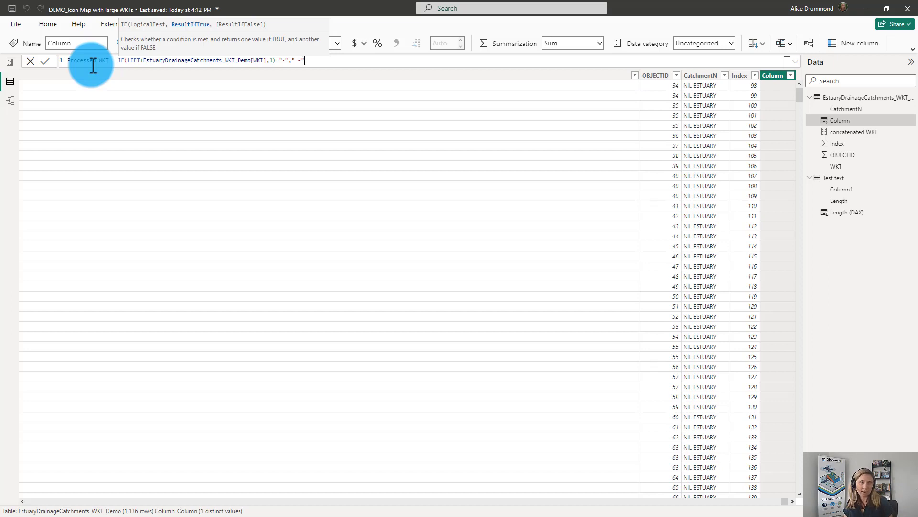
pyautogui.press('BackSpace')
pyautogui.press('BackSpace')
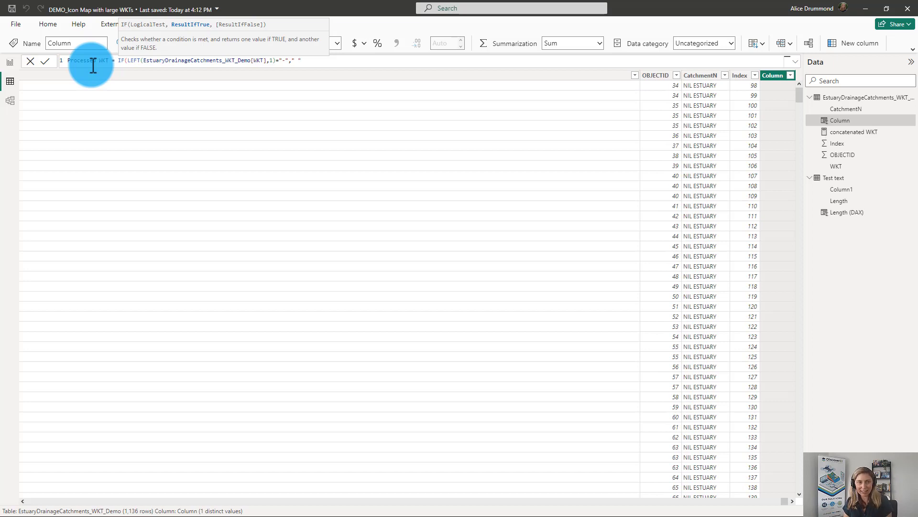
pyautogui.write('&wkt')
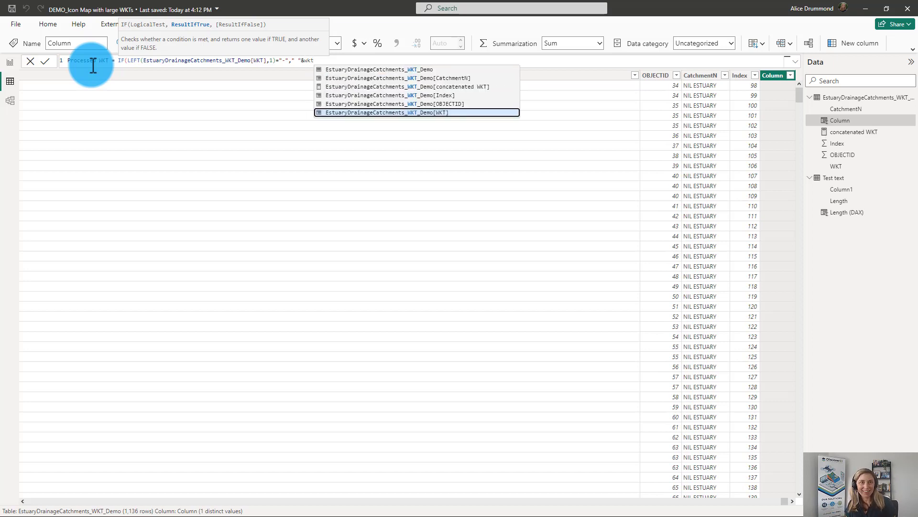
pyautogui.press('Tab')
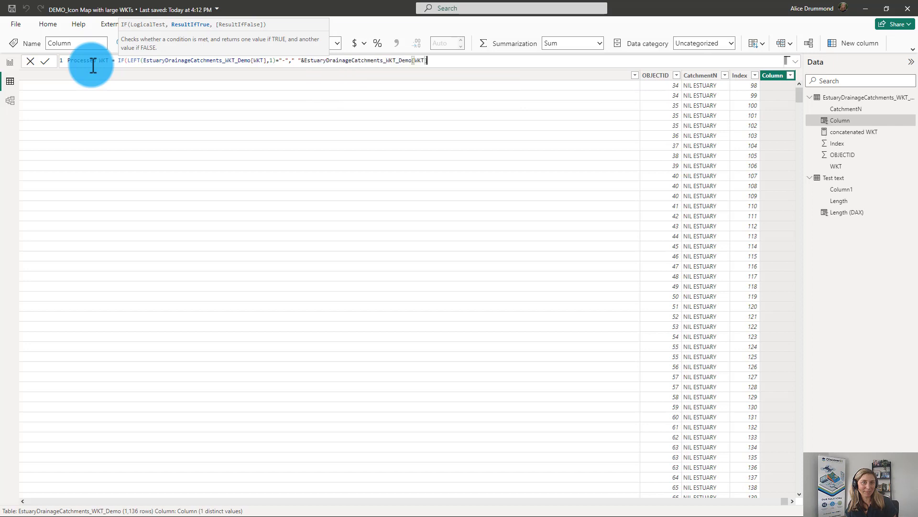
pyautogui.write(',')
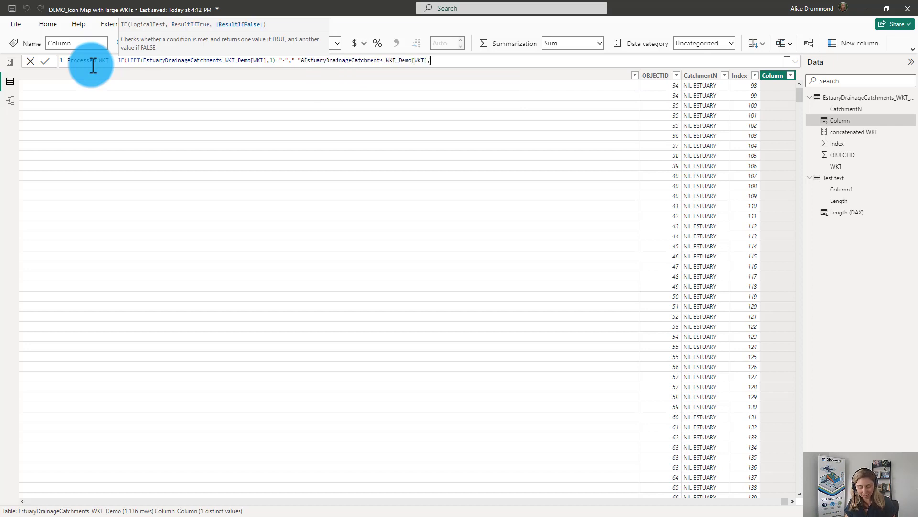
pyautogui.write('wkt')
pyautogui.press('Tab')
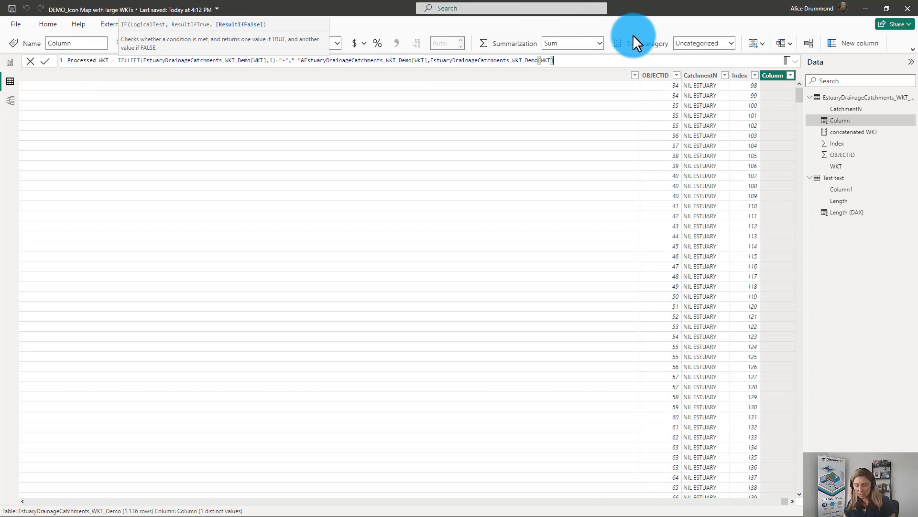
pyautogui.write(')')
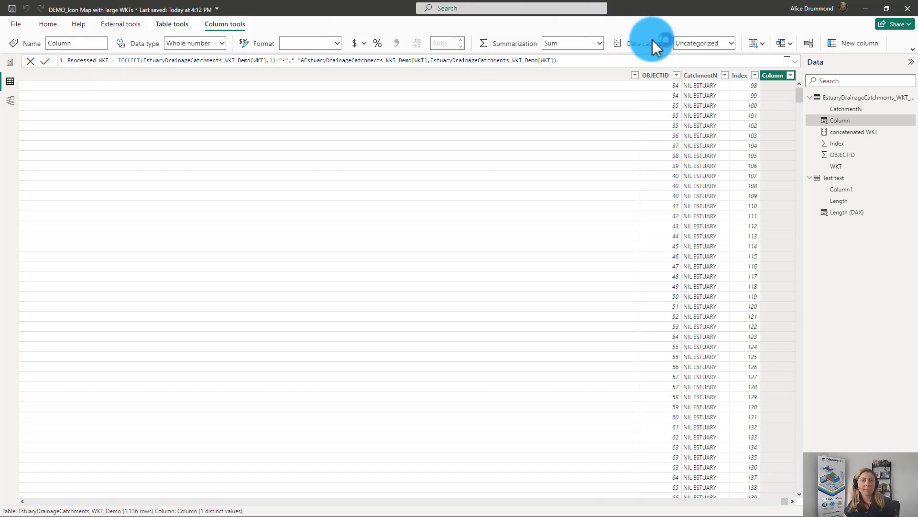
pyautogui.press('Return')
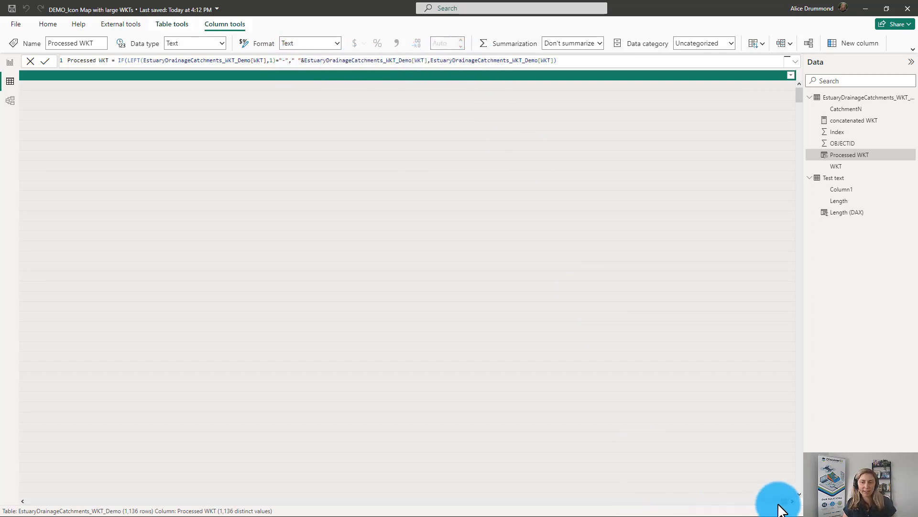
pyautogui.moveTo(785, 503); pyautogui.dragTo(165, 497)
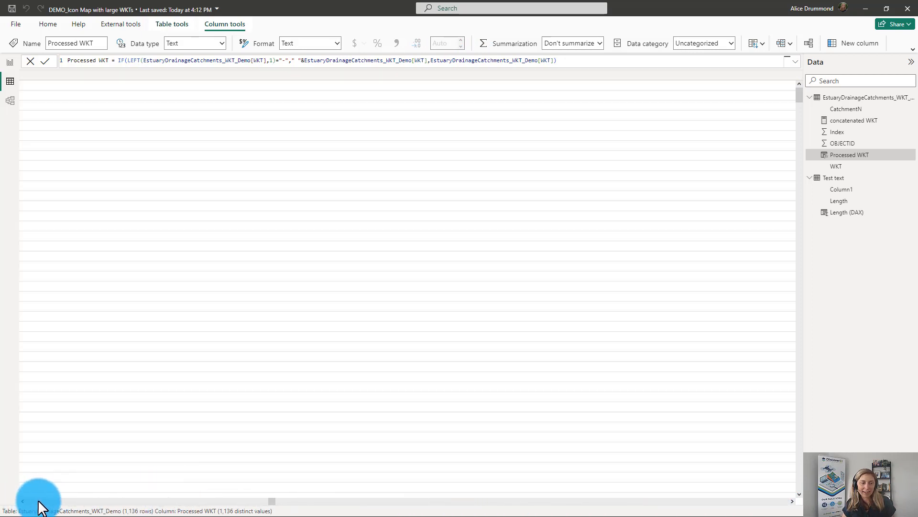
pyautogui.moveTo(262, 503); pyautogui.dragTo(4, 499)
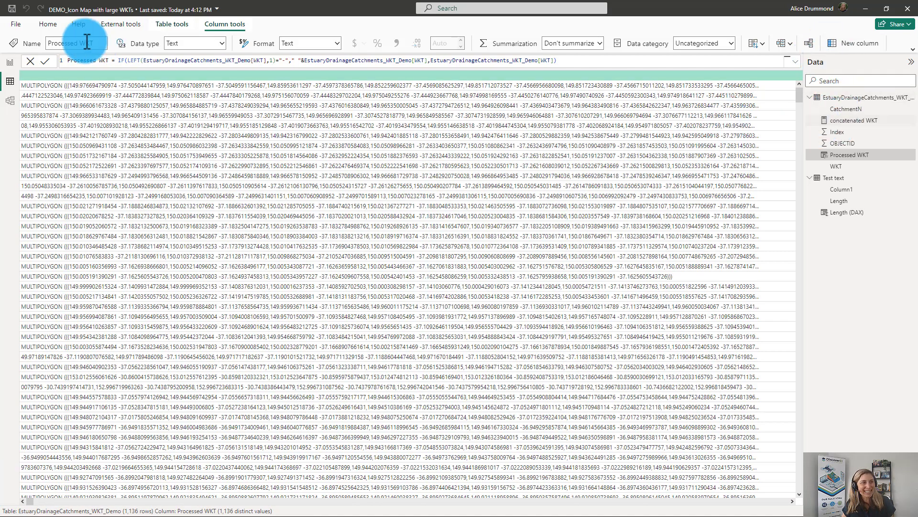
# - Return to the report and make the concatenated WKT measure's CONCATENATEX use the Processed WKT column instead of WKT
pyautogui.click(9, 65)
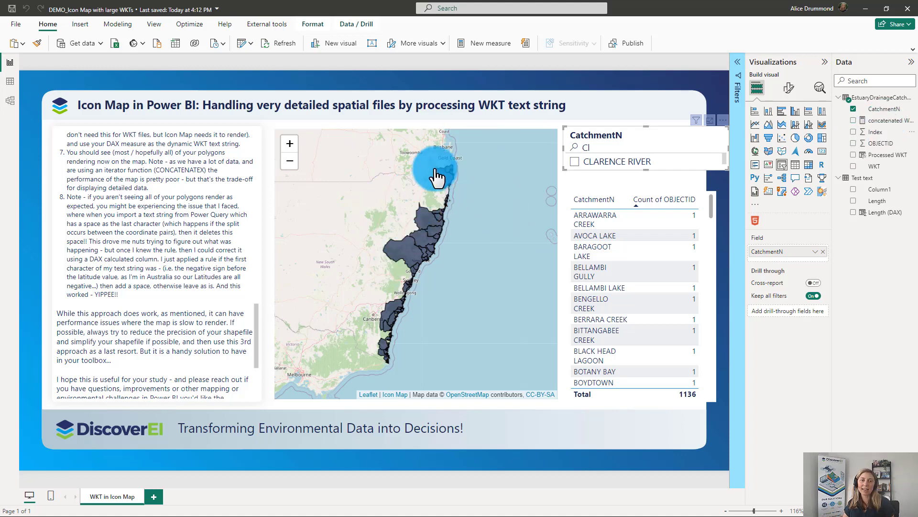
pyautogui.click(885, 122)
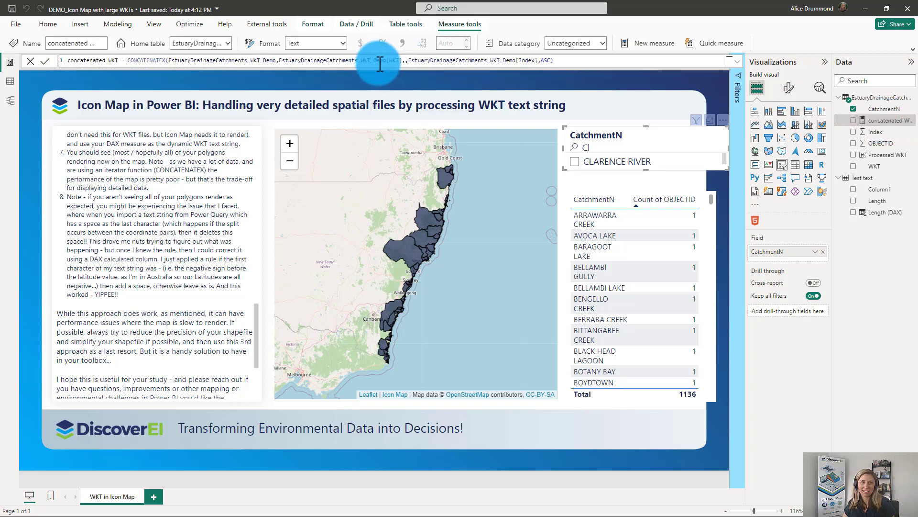
pyautogui.click(191, 60)
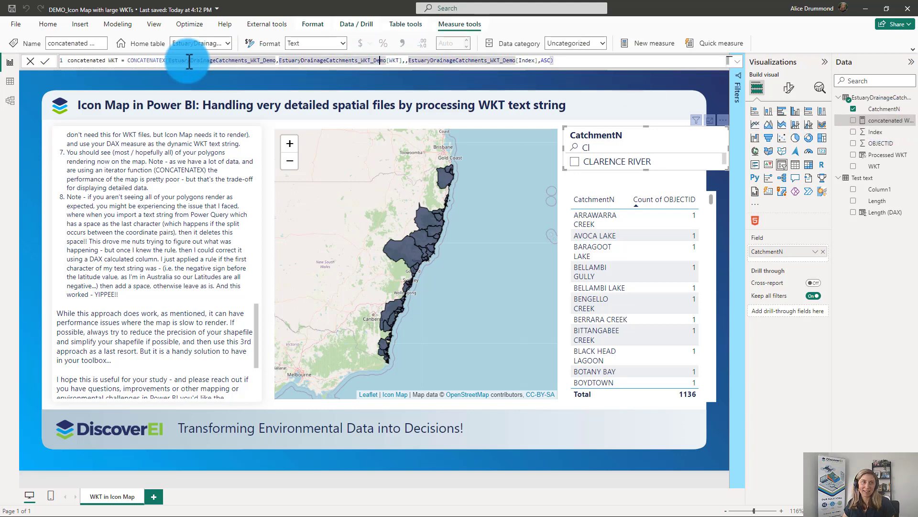
pyautogui.click(400, 61)
pyautogui.click(389, 61)
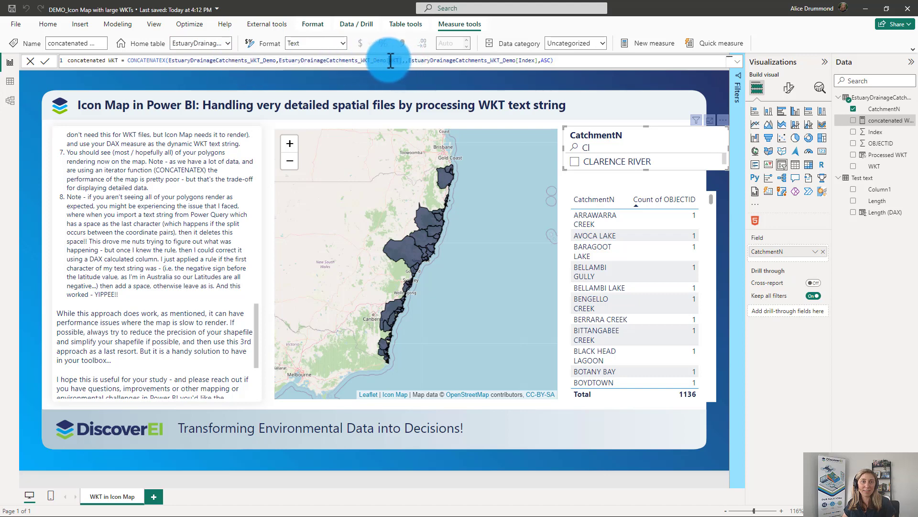
pyautogui.press('Delete')
pyautogui.press('Delete')
pyautogui.press('Delete')
pyautogui.press('Delete')
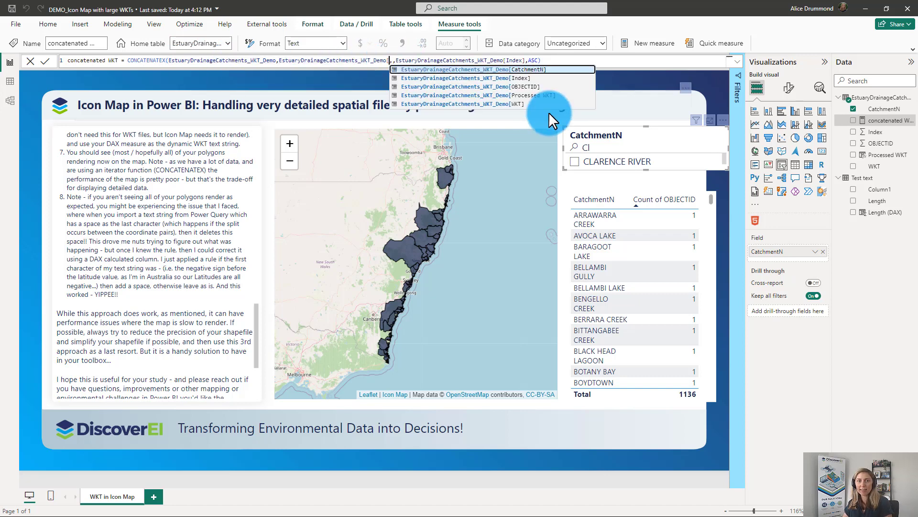
pyautogui.click(519, 96)
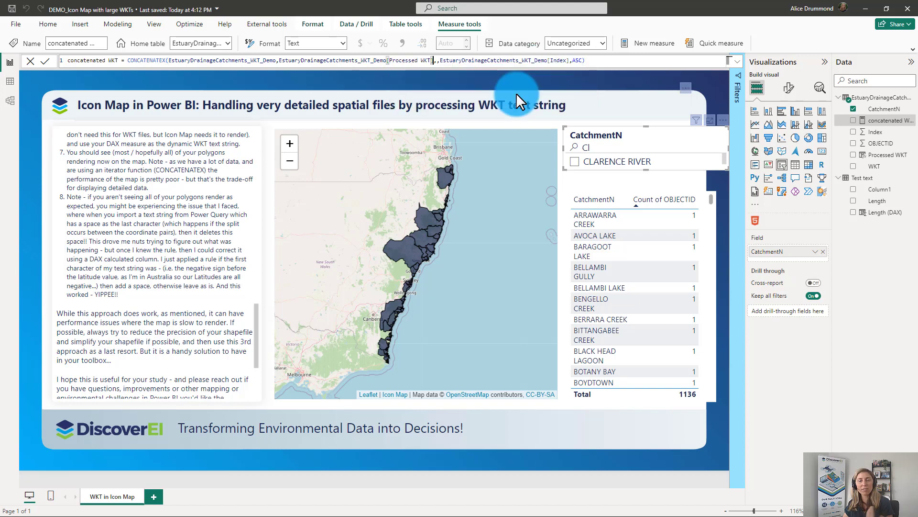
pyautogui.click(611, 60)
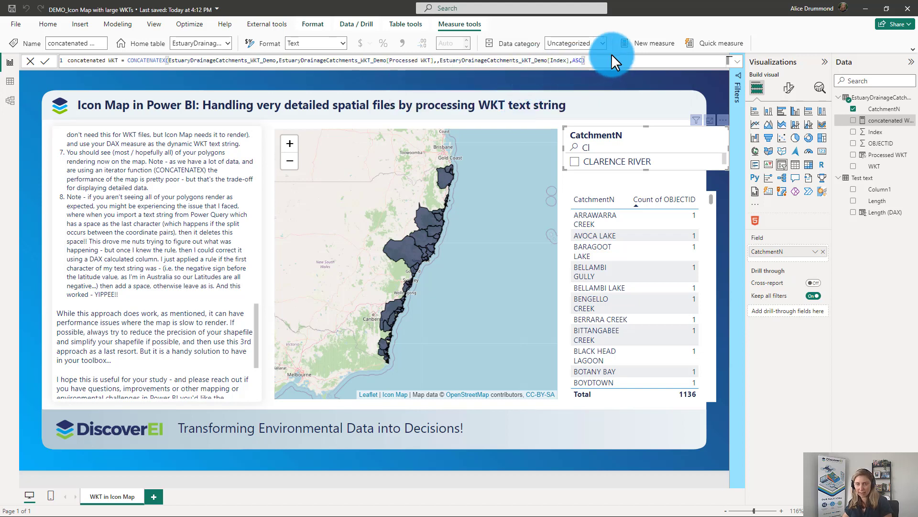
pyautogui.press('Return')
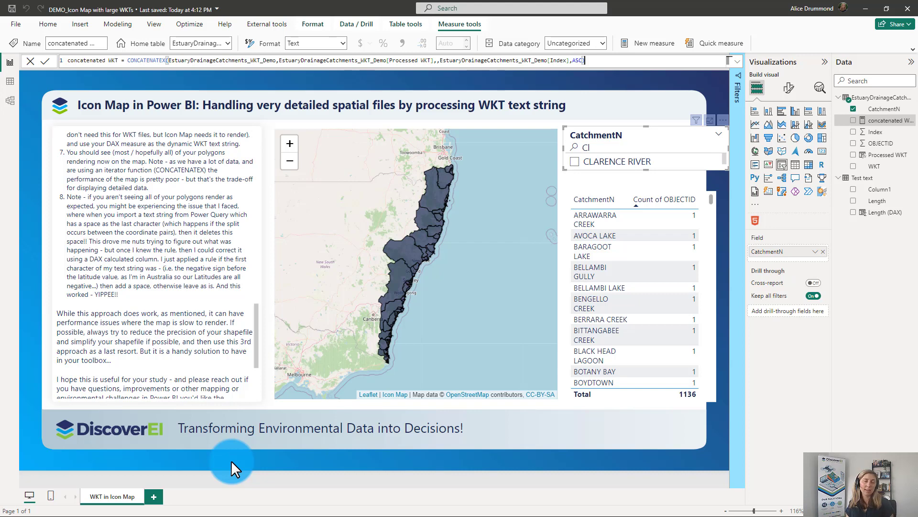
# - Read the closing notes and contact section of the report's explanatory text box
pyautogui.scroll(-3, 164, 225)
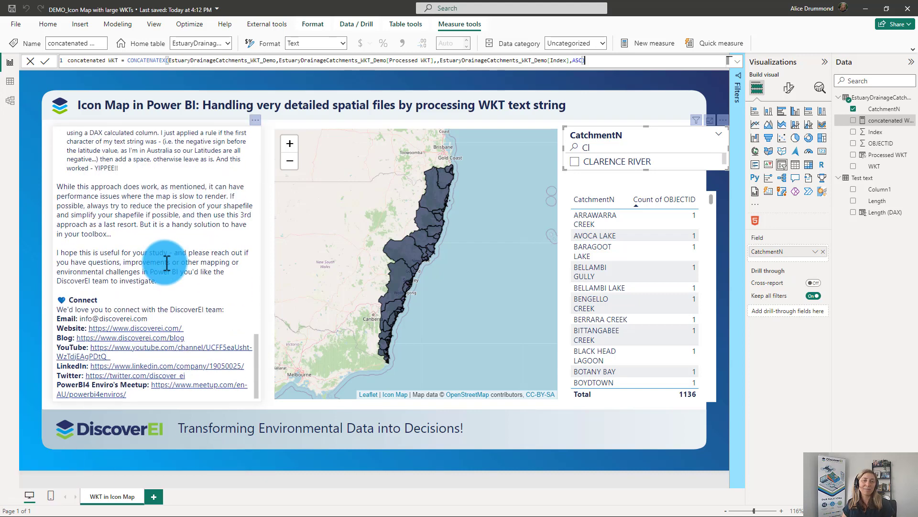